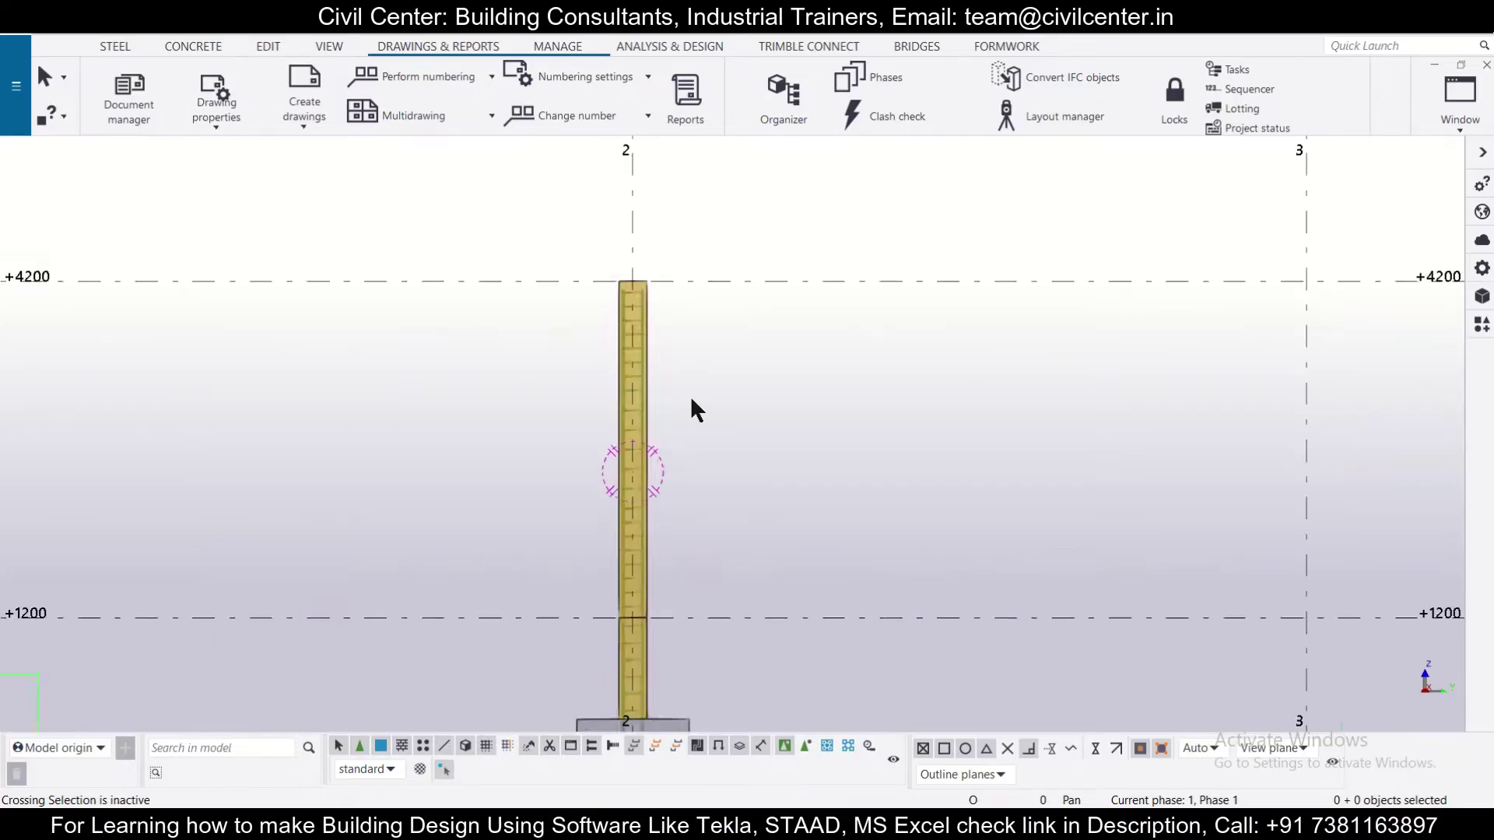
Step: Examine the column and footing with their reinforcement in the grid B elevation view of the model
scroll(689, 395, "down", 2)
middle_click_drag(701, 544, 745, 421)
scroll(724, 481, "up", 2)
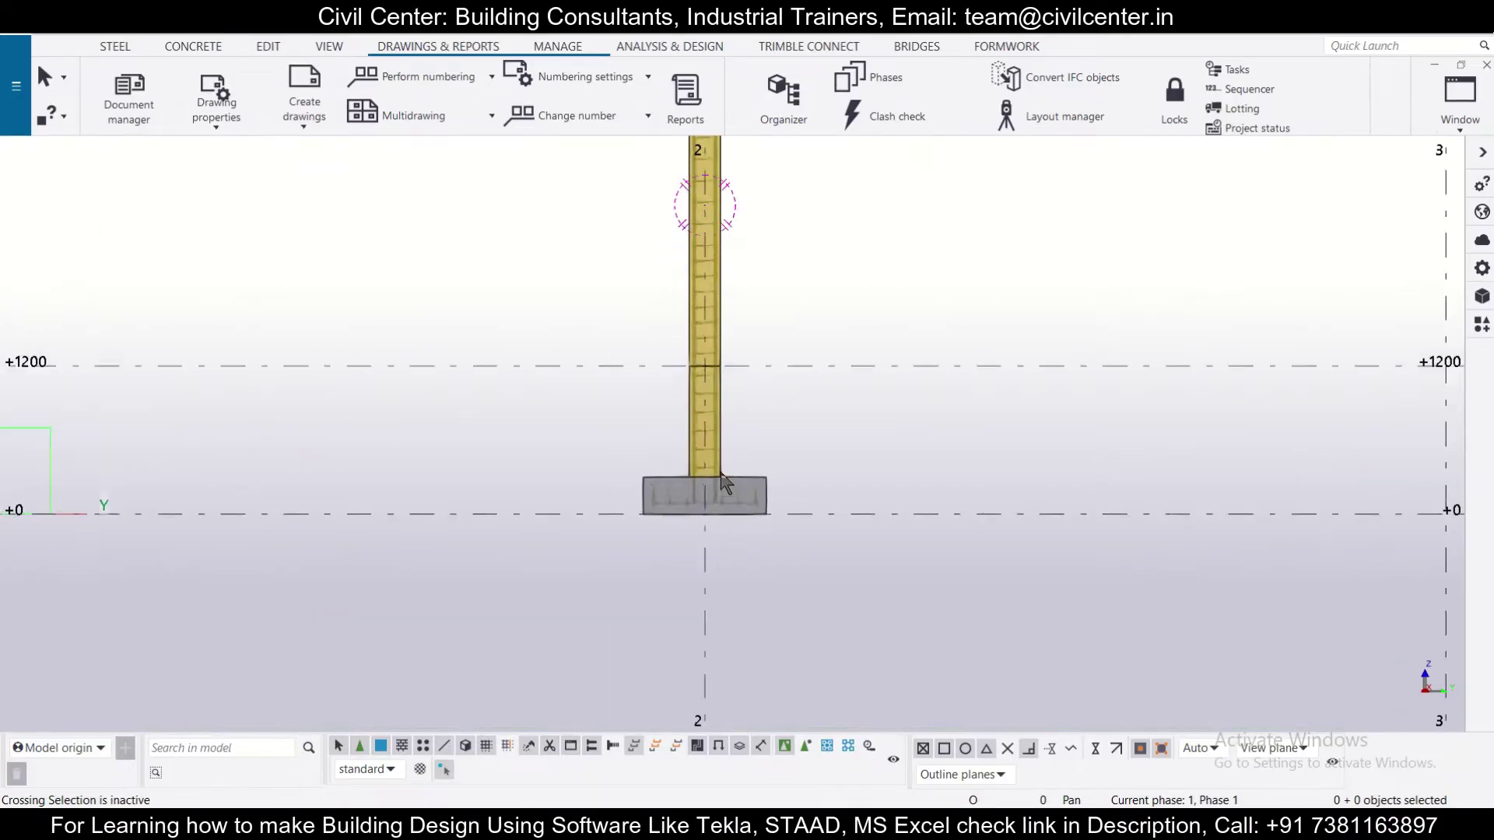
scroll(739, 473, "up", 2)
scroll(725, 478, "up", 2)
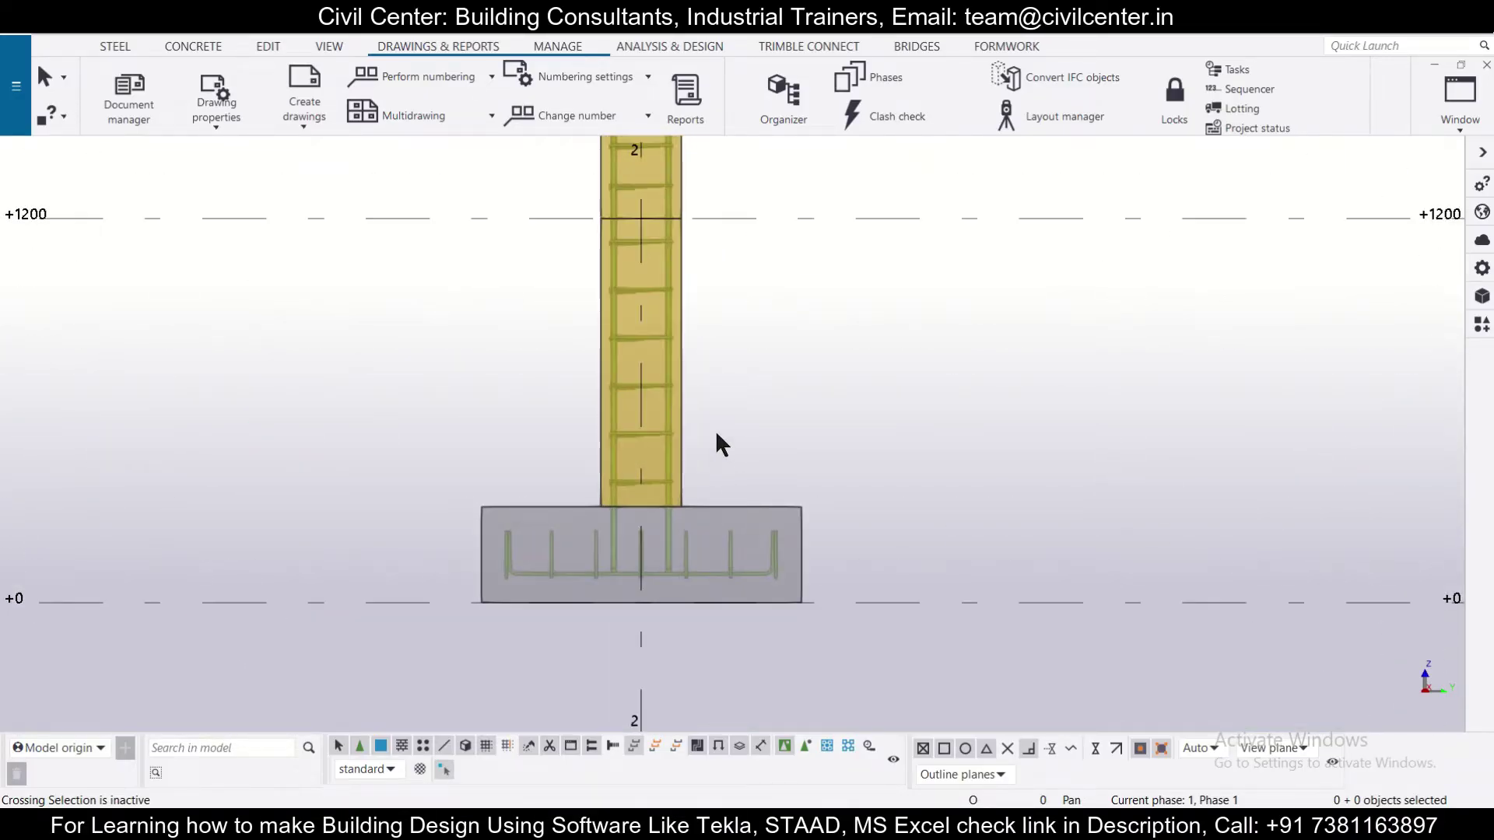
scroll(716, 430, "down", 4)
middle_click_drag(724, 423, 666, 533)
scroll(628, 610, "down", 1)
scroll(698, 511, "up", 3)
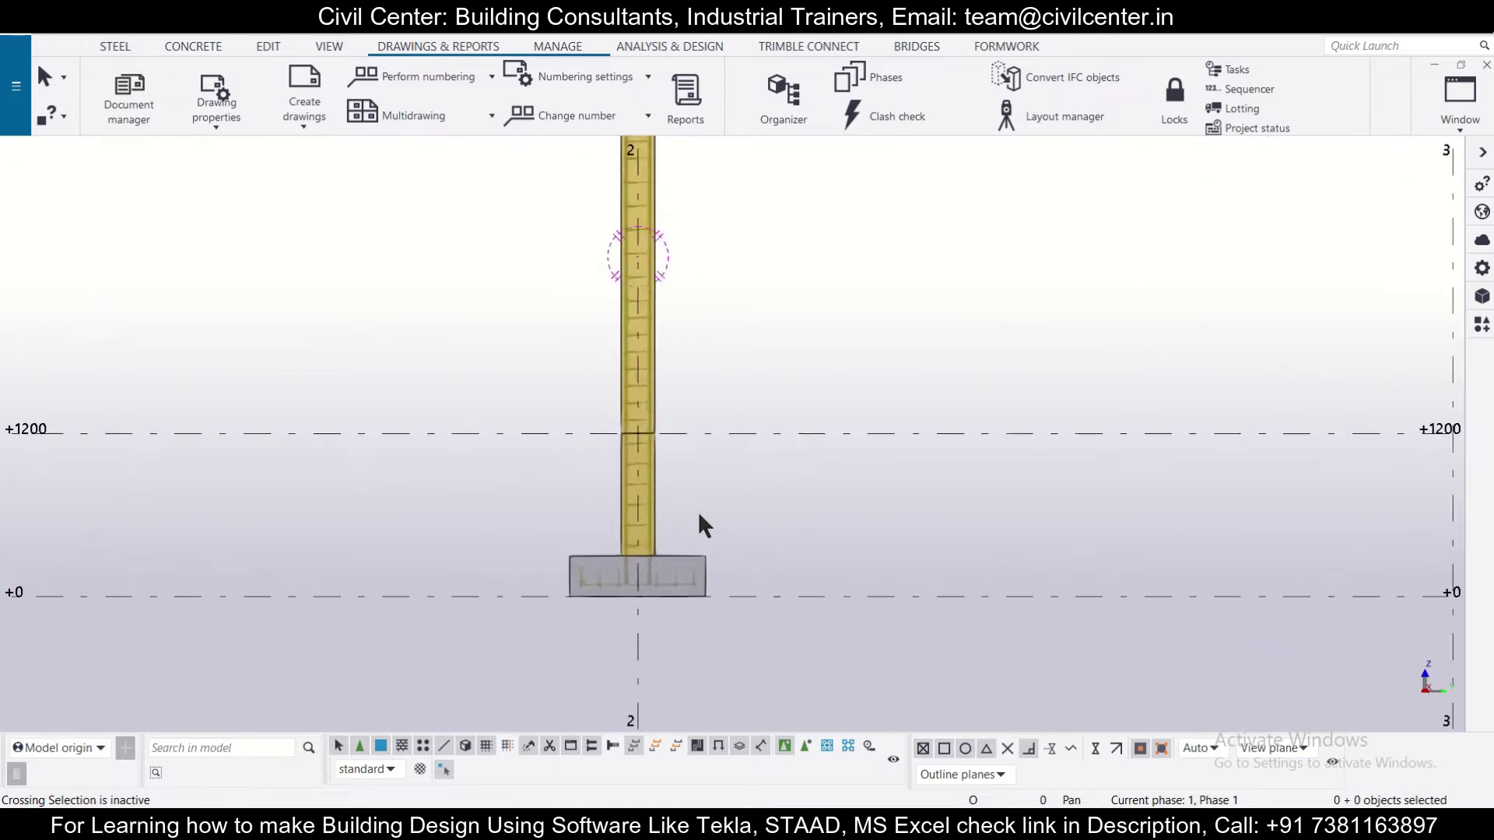
scroll(698, 517, "up", 1)
scroll(697, 518, "down", 2)
middle_click_drag(698, 518, 687, 565)
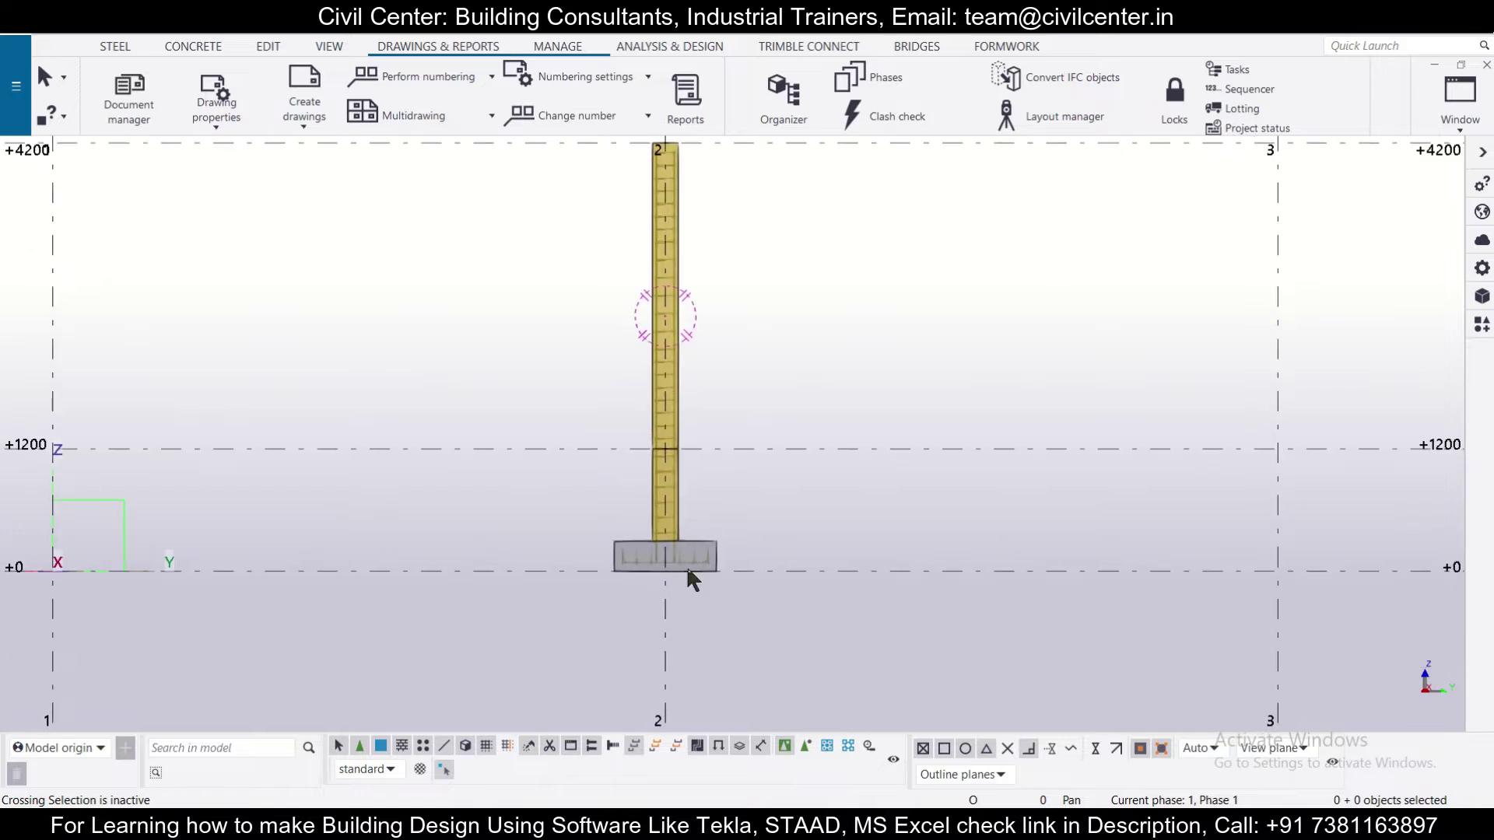
scroll(679, 582, "up", 4)
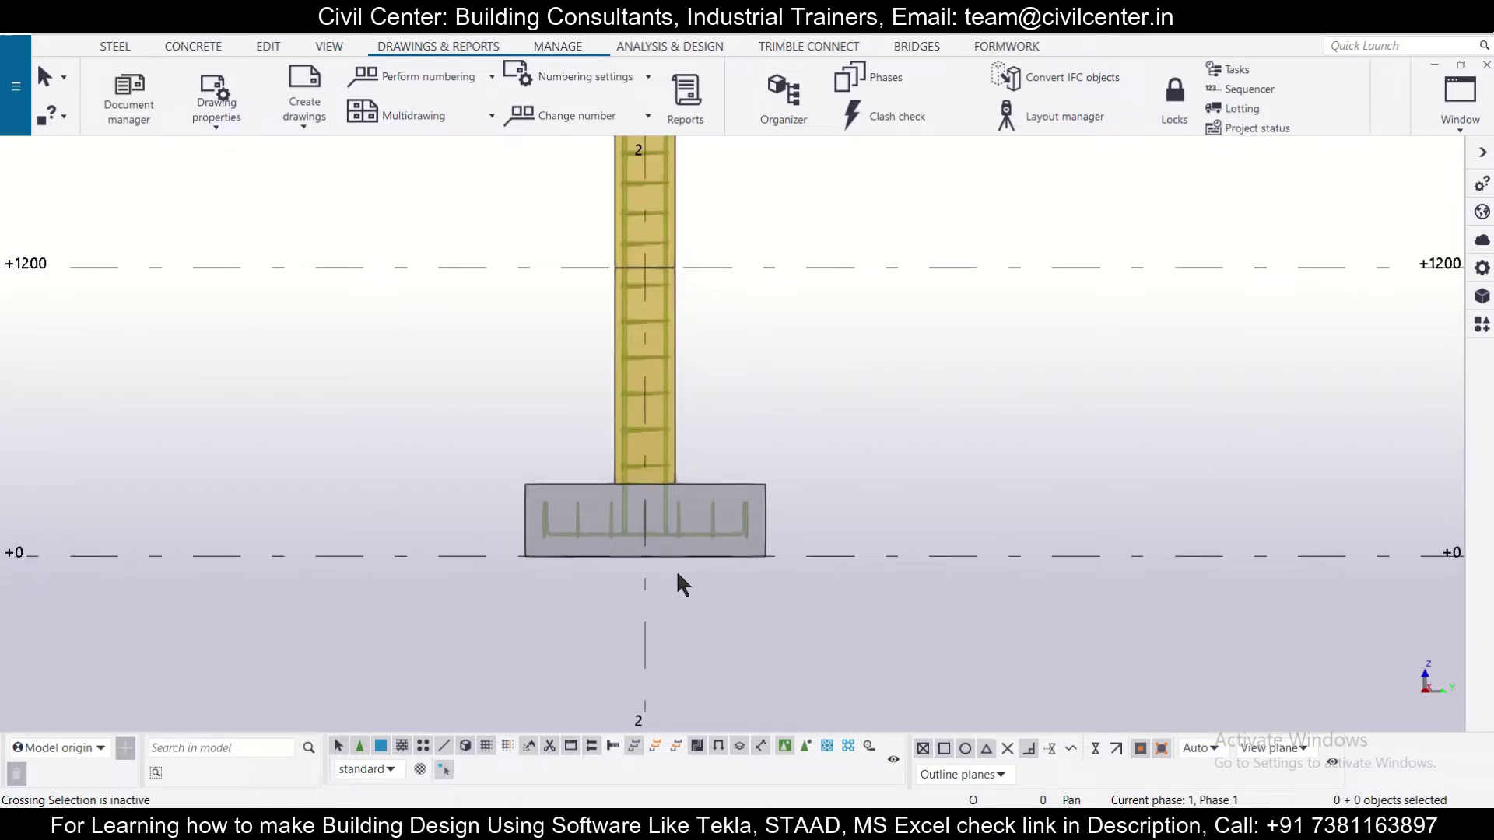
scroll(676, 574, "down", 2)
scroll(677, 574, "up", 1)
scroll(676, 575, "down", 2)
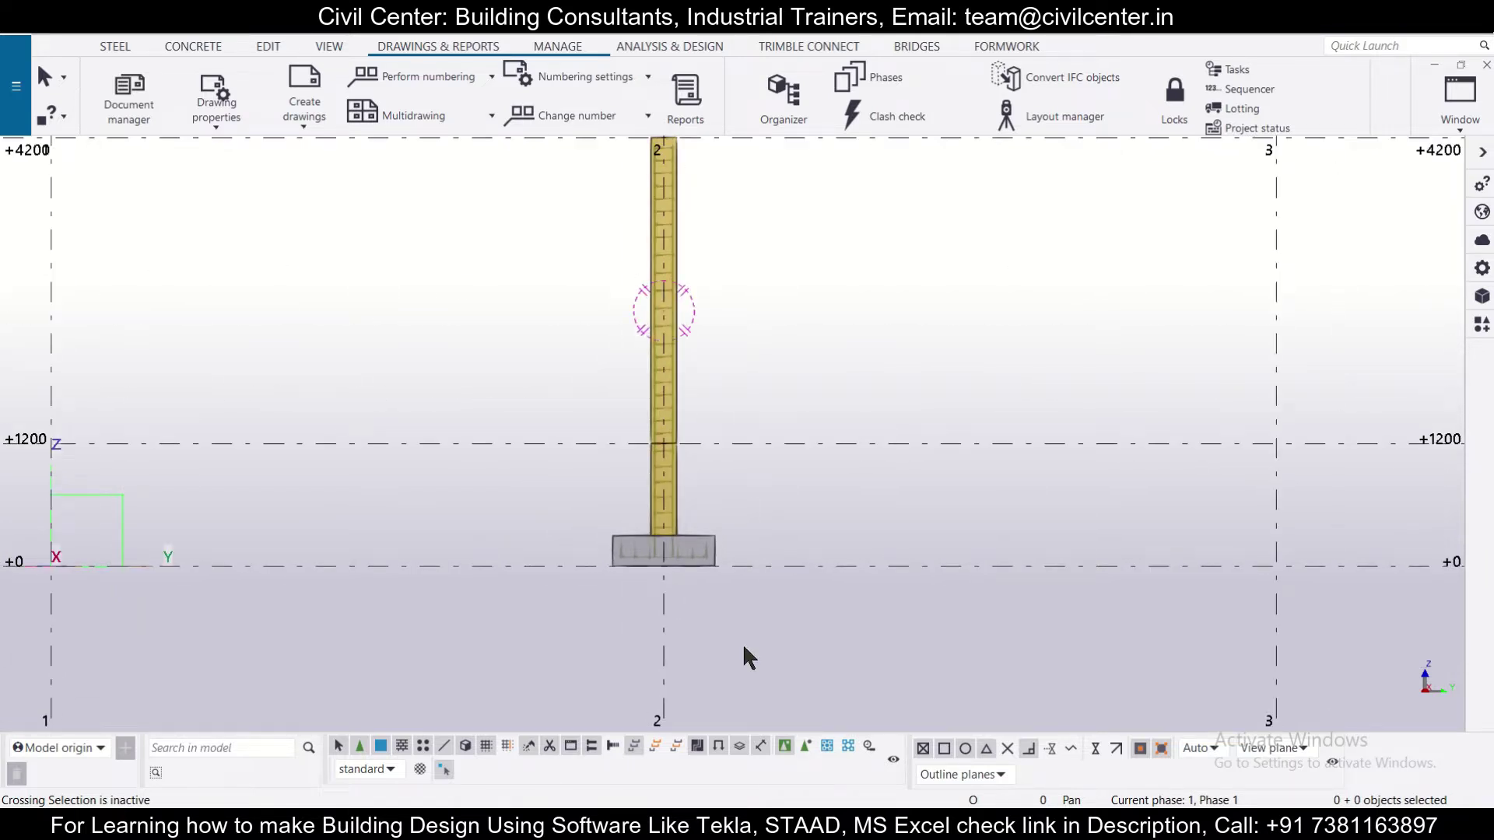
scroll(722, 597, "down", 2)
middle_click_drag(772, 551, 533, 572)
scroll(401, 522, "up", 1)
scroll(402, 521, "up", 1)
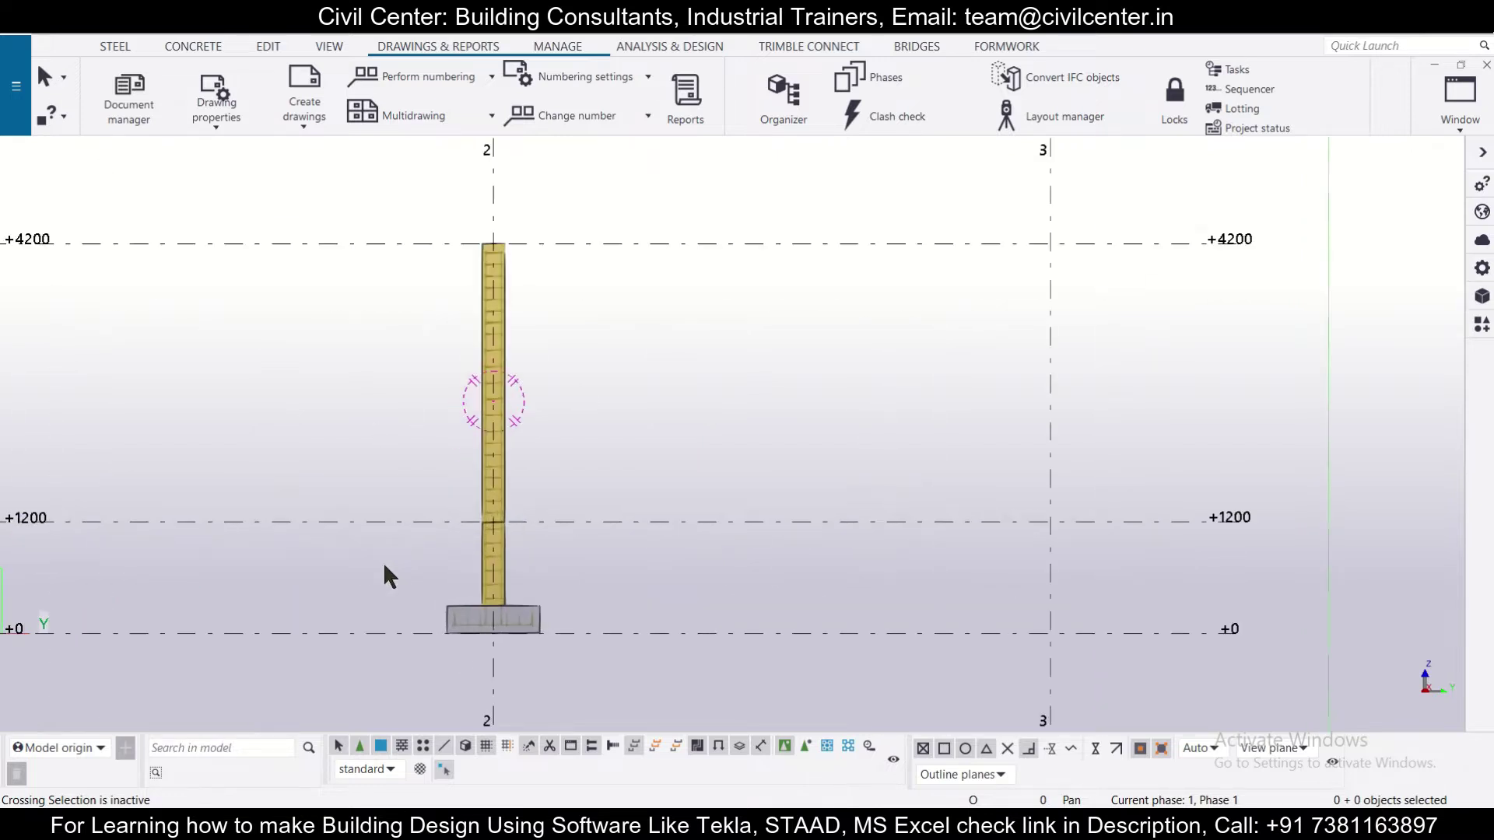
middle_click_drag(574, 531, 701, 516)
scroll(703, 520, "up", 2)
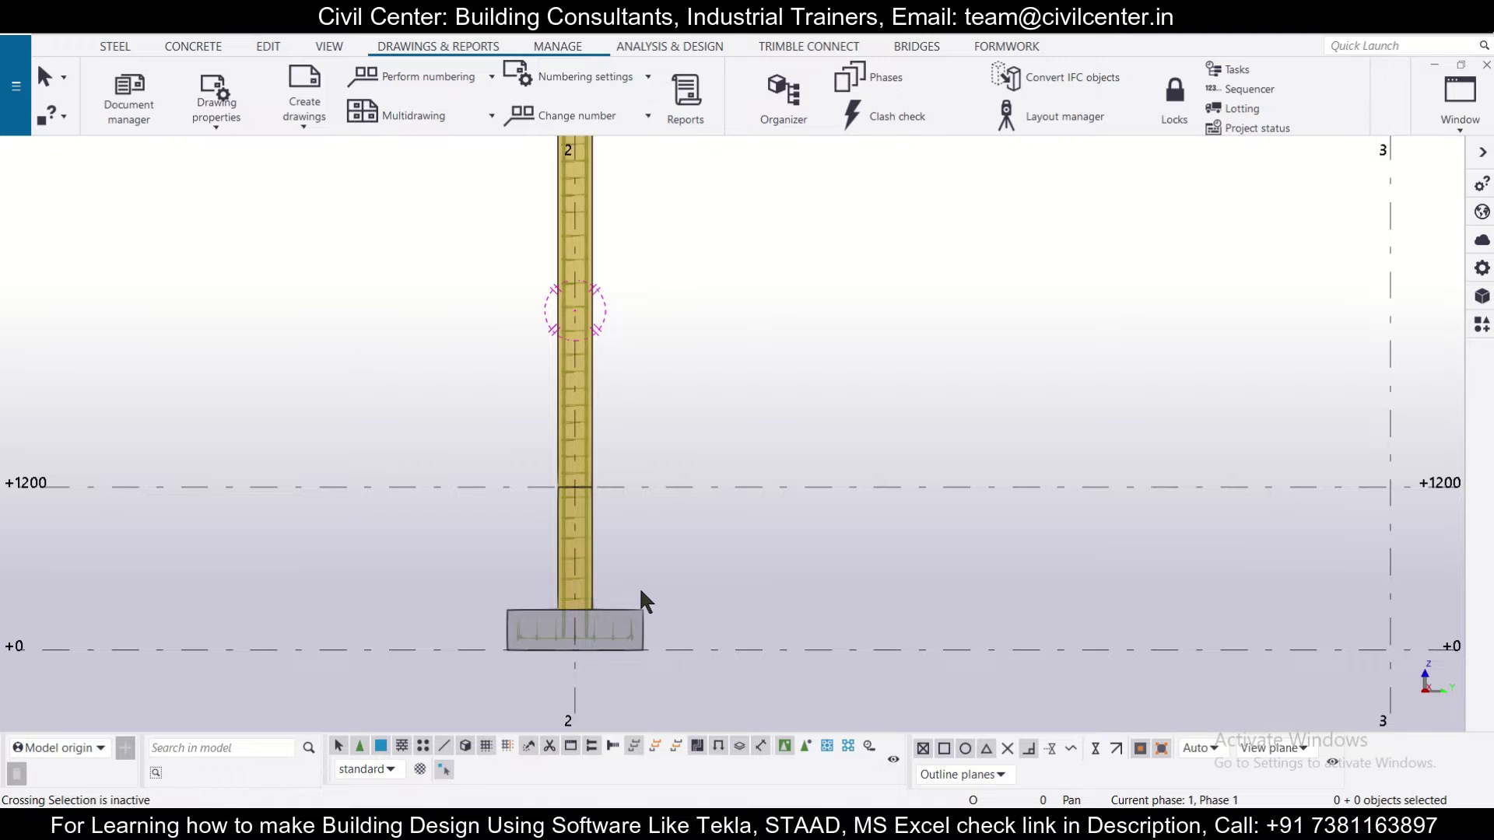
scroll(623, 580, "down", 3)
scroll(674, 492, "up", 1)
scroll(667, 489, "down", 3)
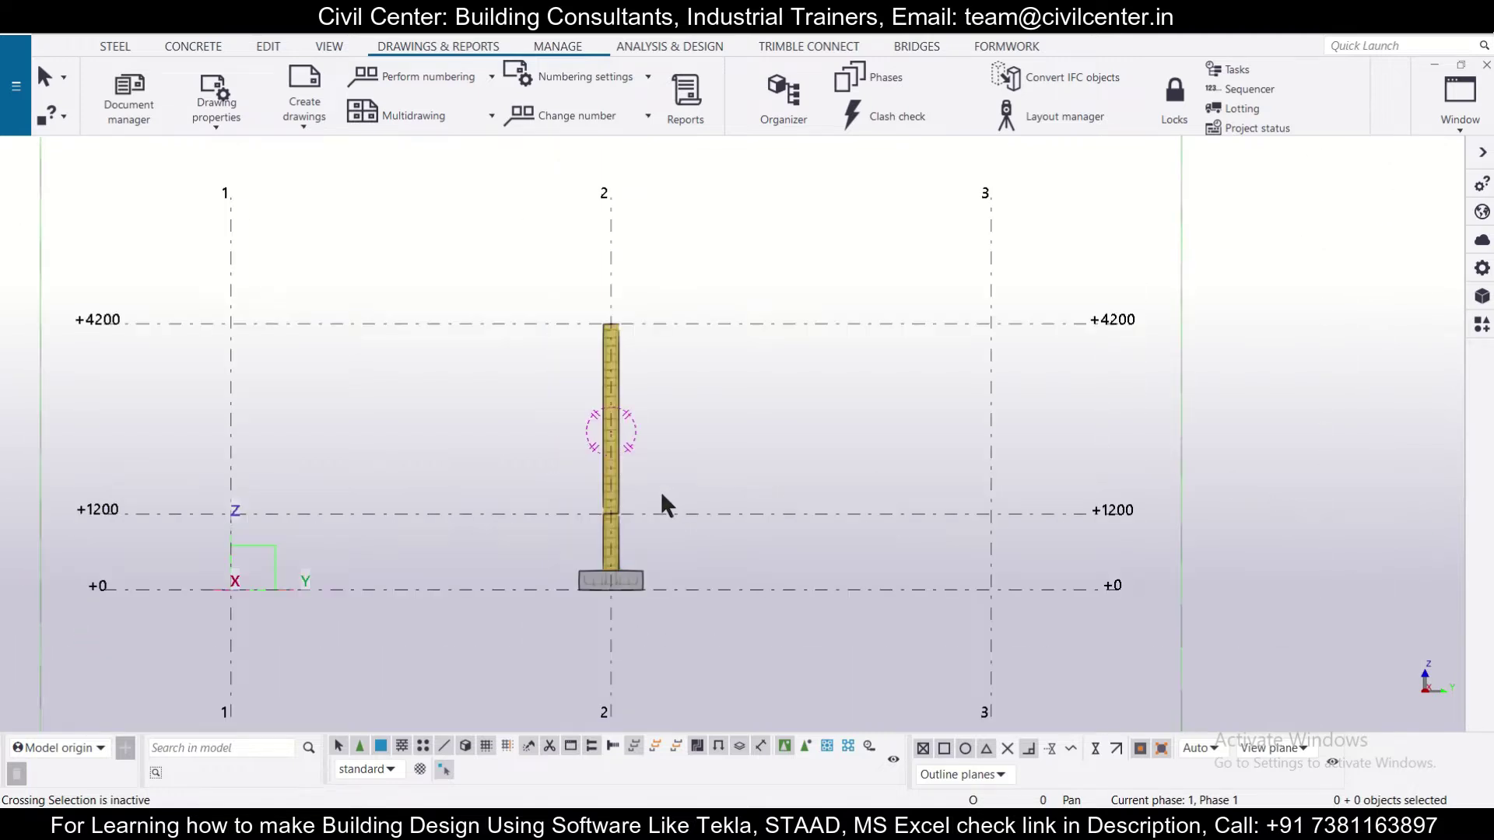
Step: Create a general arrangement drawing from the GRID @B view with the option to open the drawing enabled
left_click(741, 422)
right_click(736, 431)
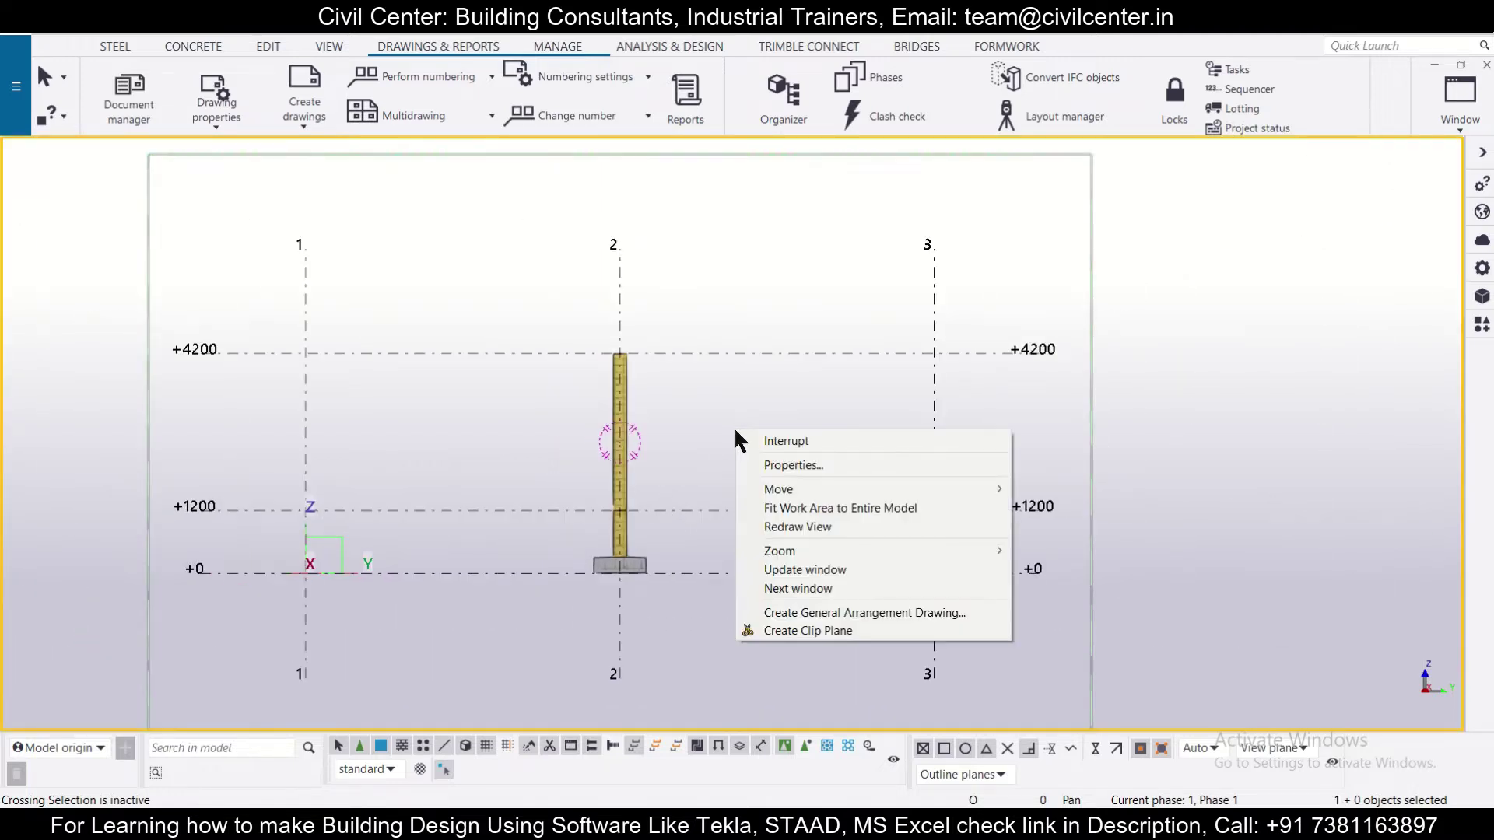
left_click(778, 613)
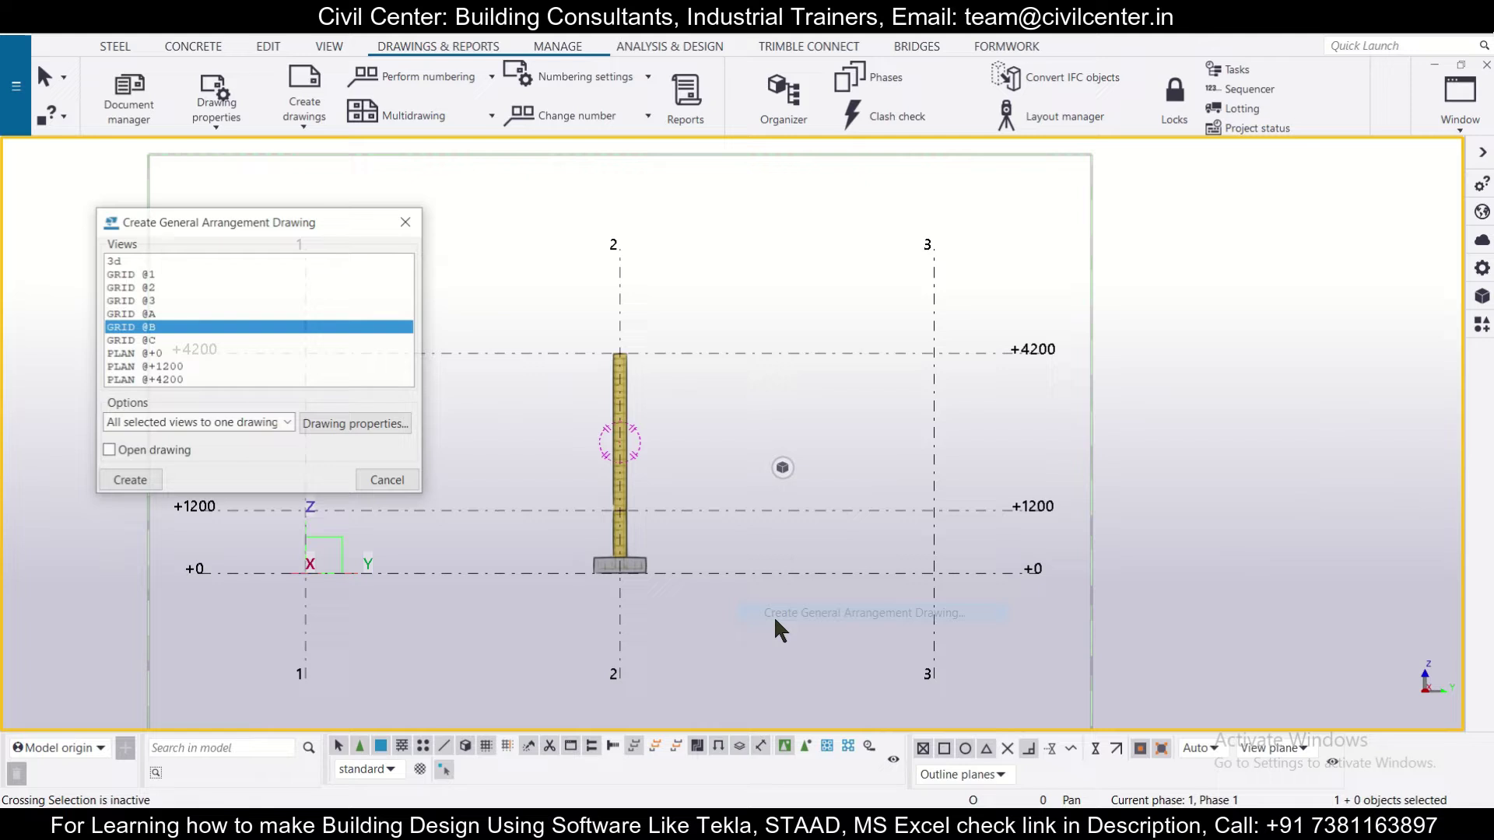
left_click(108, 451)
left_click(114, 480)
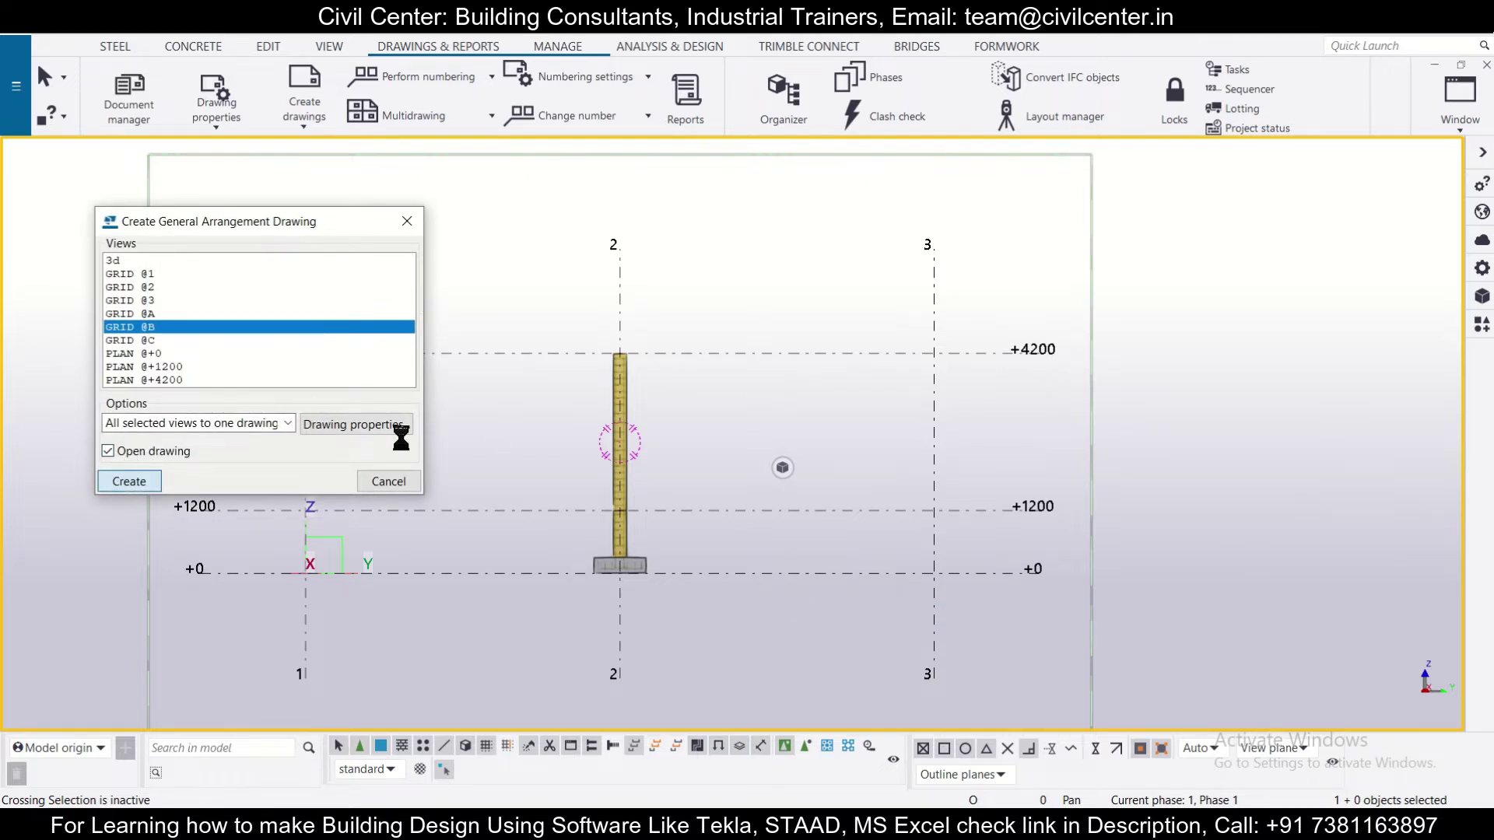
Step: In the drawing's reinforcement properties, set the visibility of all reinforcing bars to Visible and their representation to single line
scroll(743, 420, "up", 8)
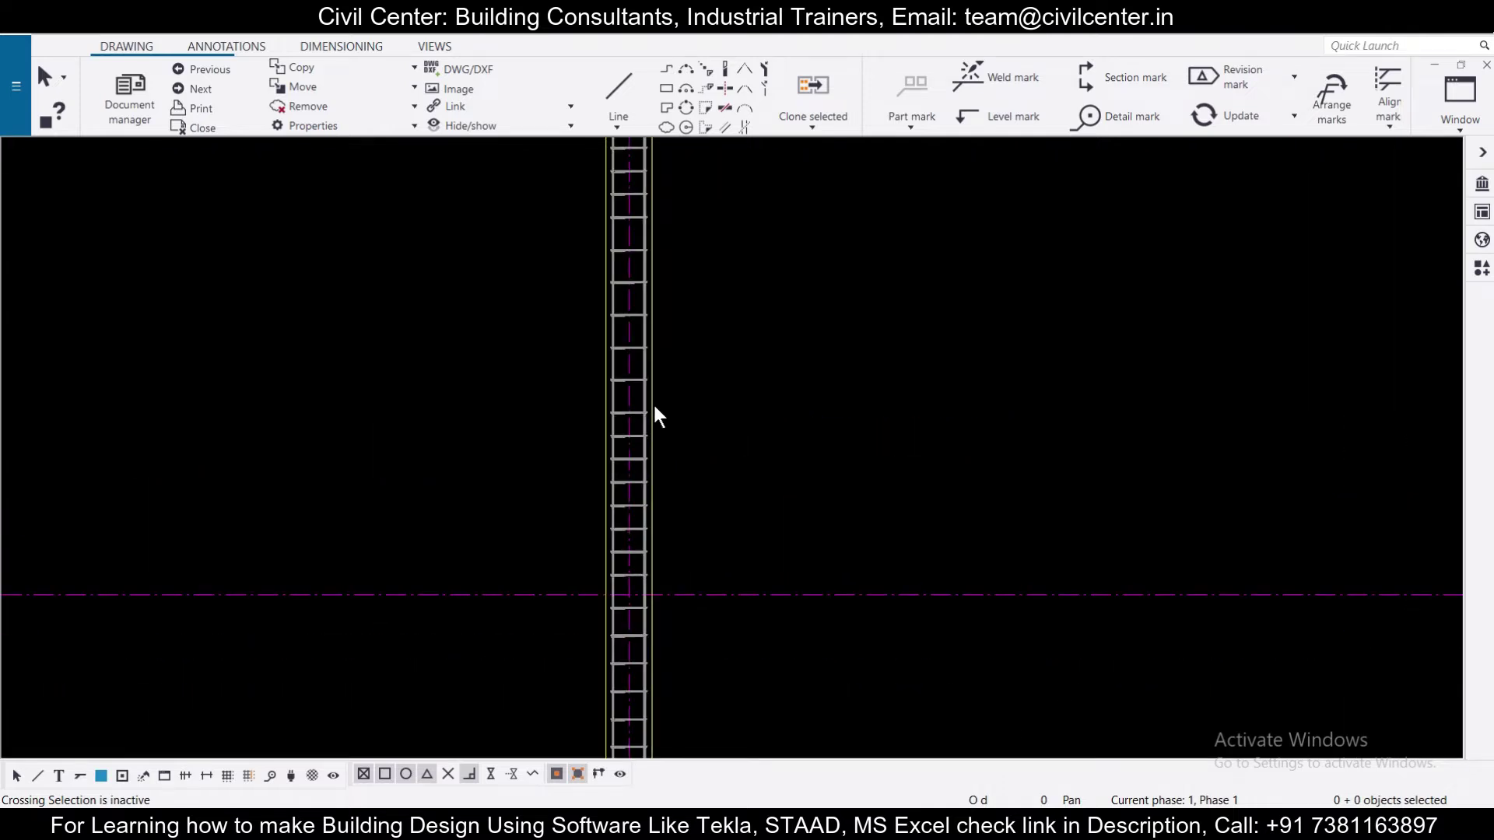
scroll(622, 412, "down", 6)
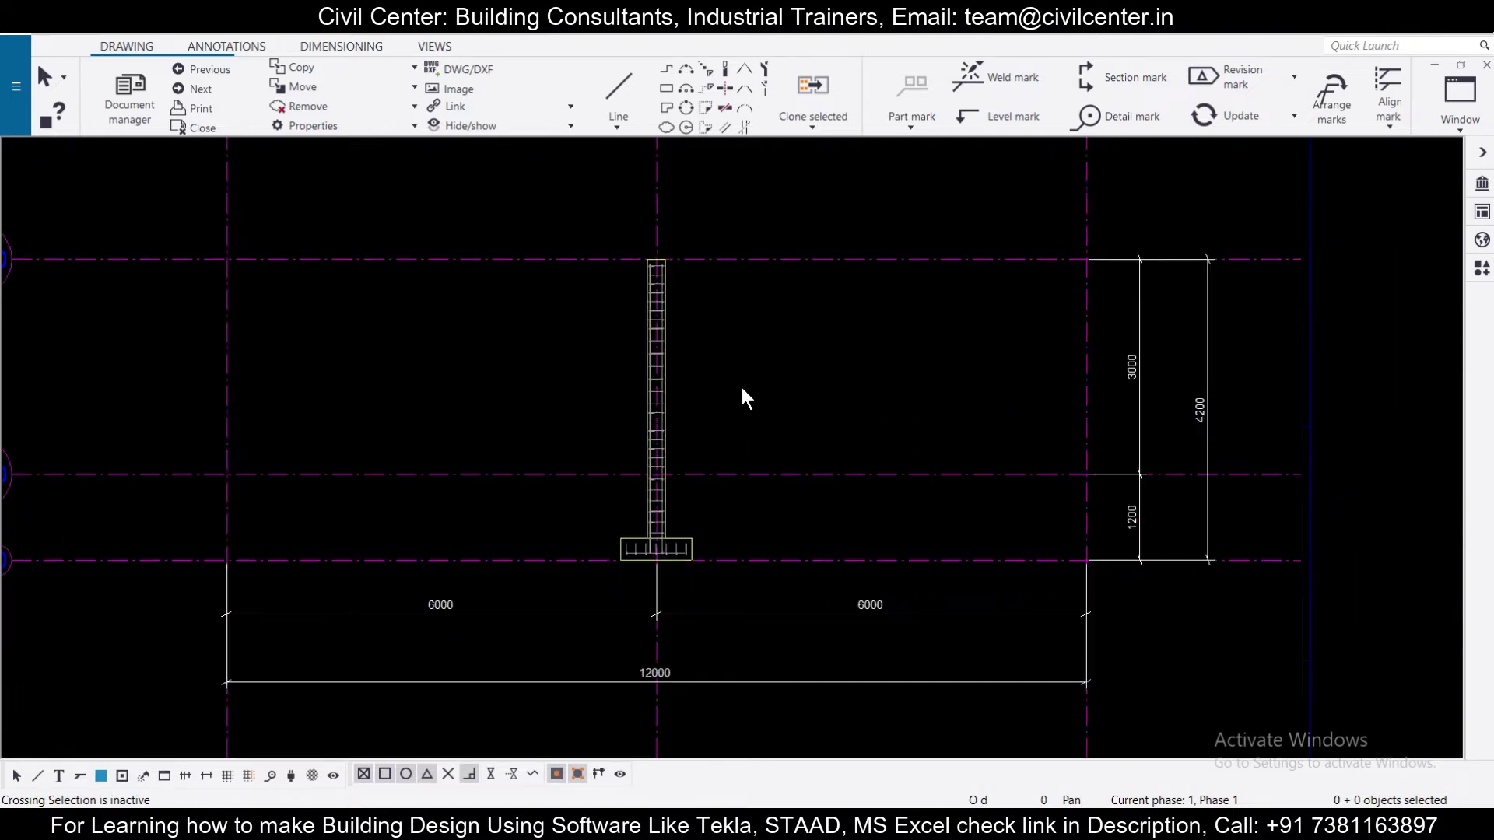
scroll(743, 397, "down", 3)
scroll(958, 413, "down", 2)
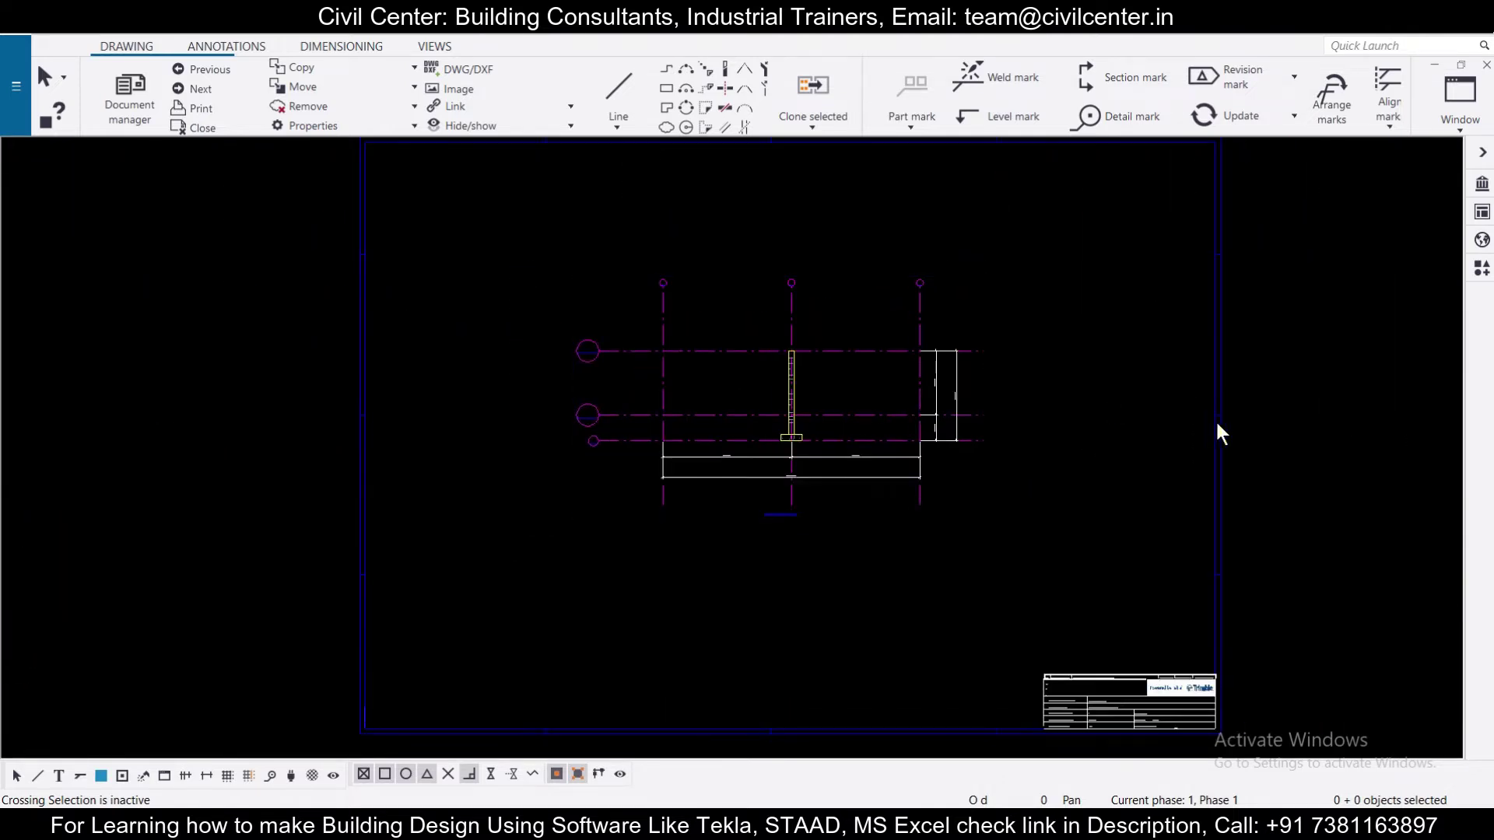
scroll(1217, 441, "down", 2)
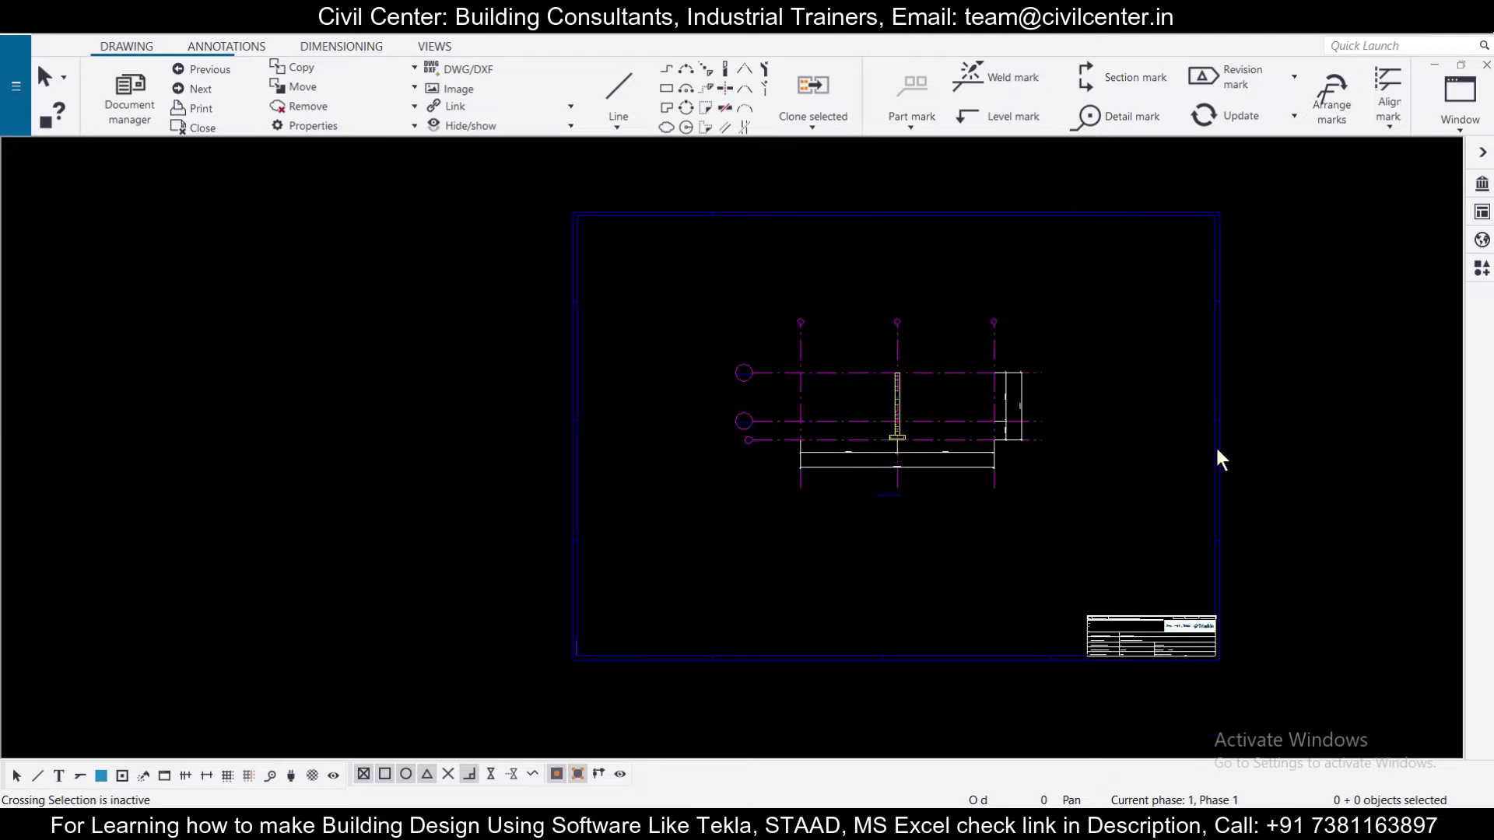
double_click(1216, 449)
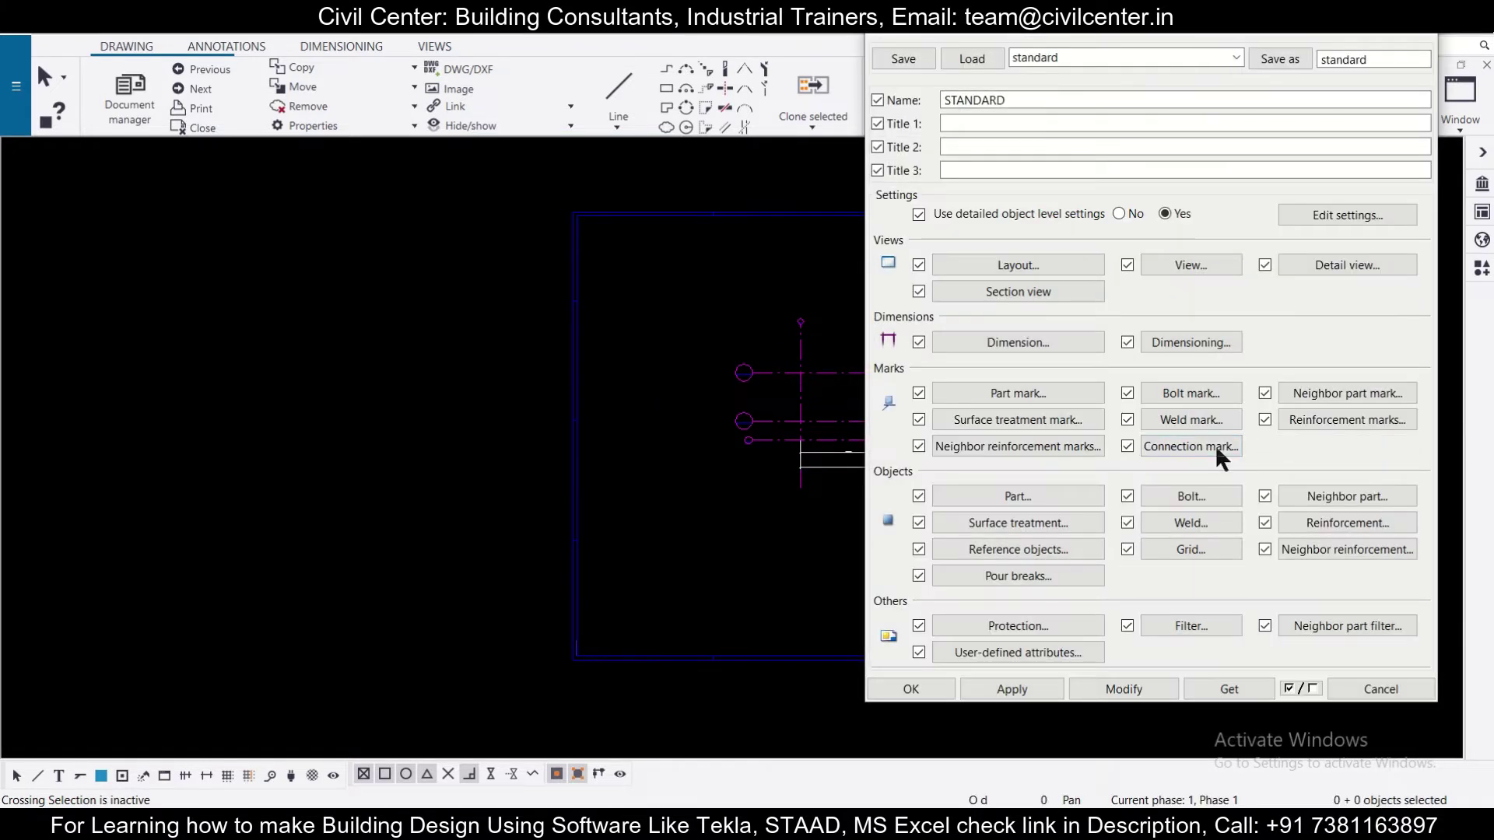
left_click(1360, 521)
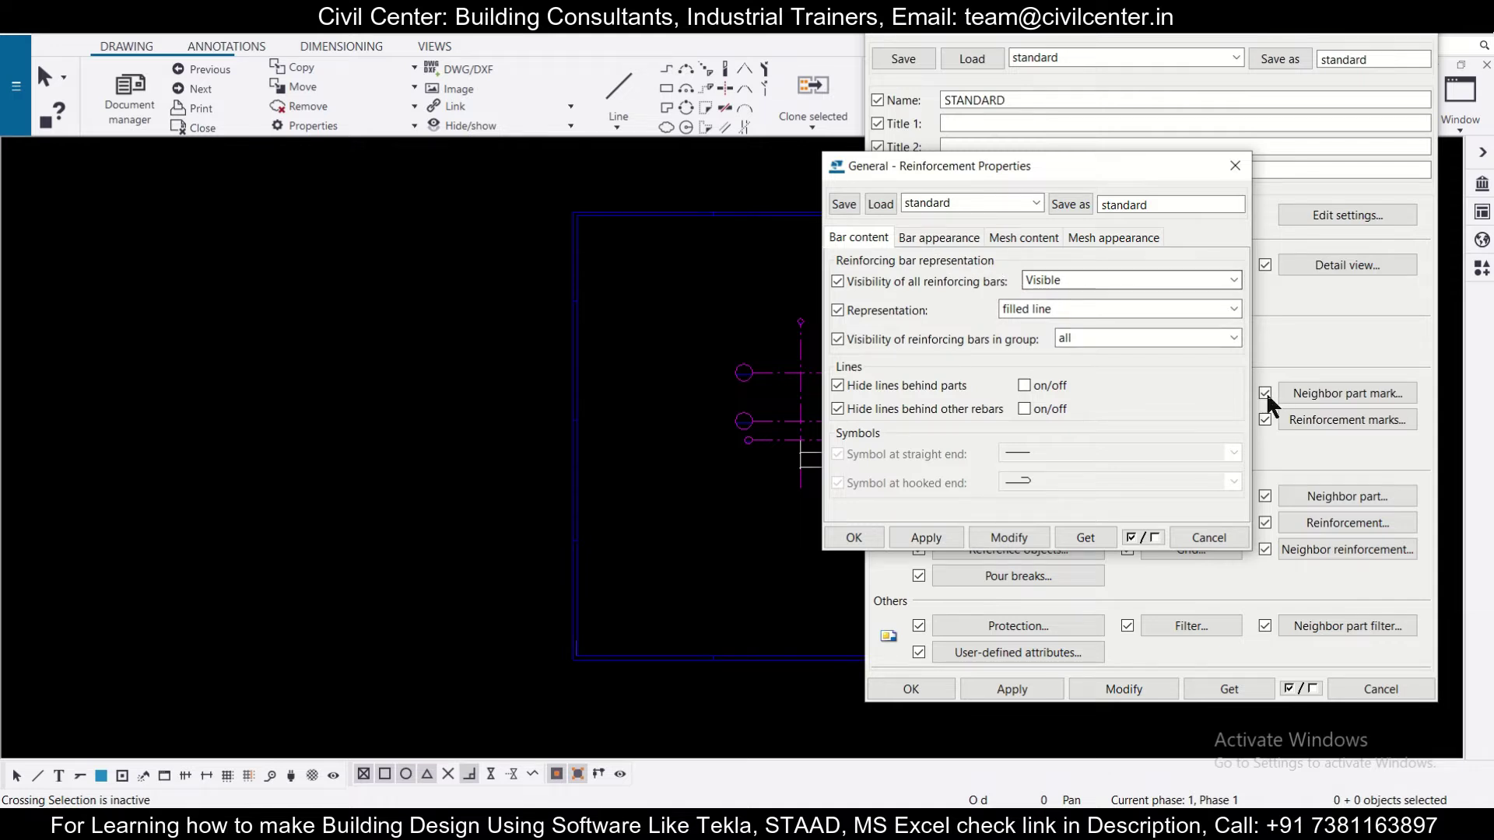
left_click(1058, 280)
left_click(1065, 286)
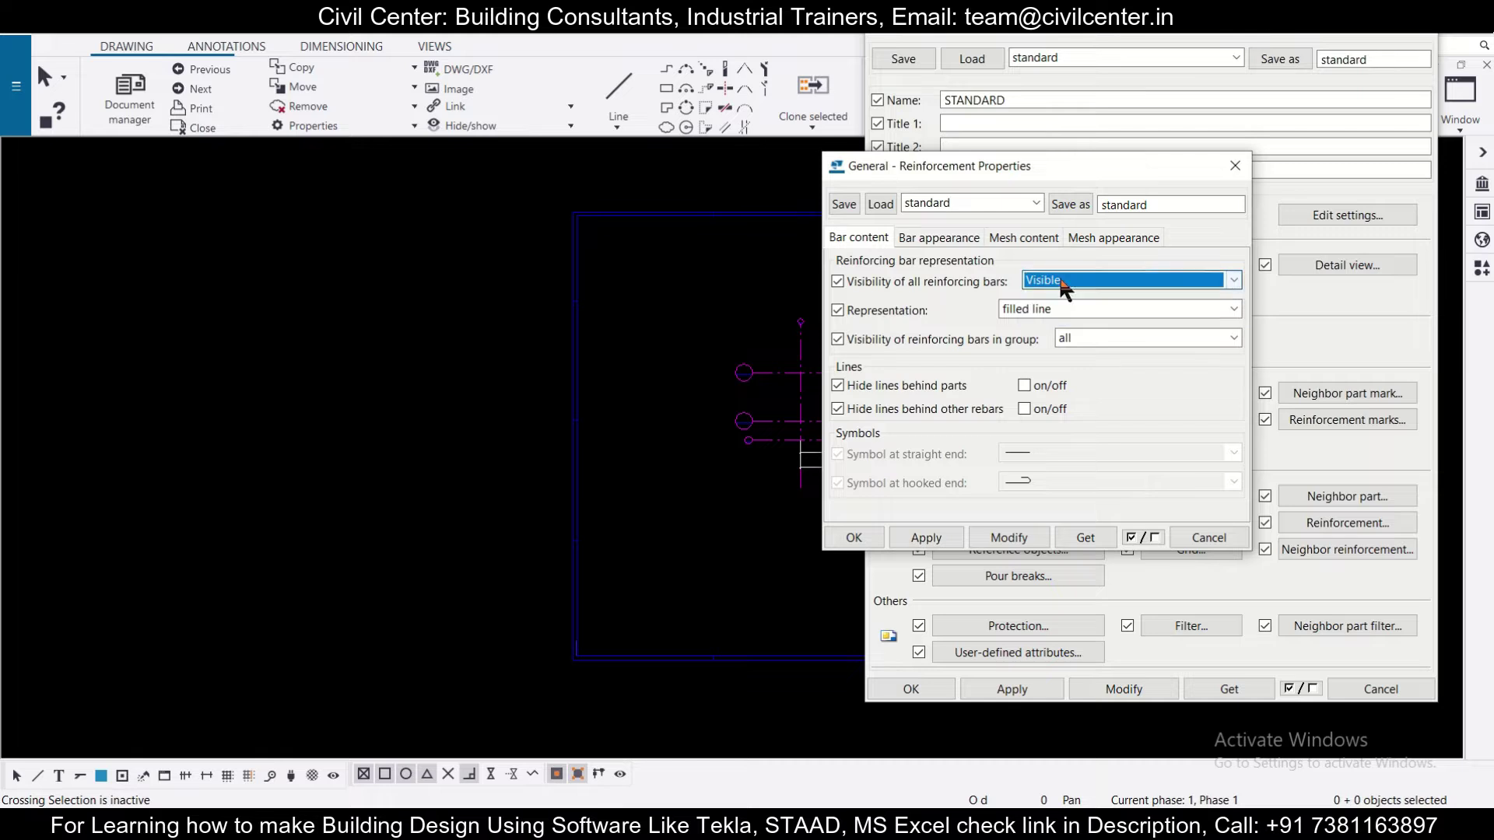
left_click(1043, 309)
left_click(1051, 337)
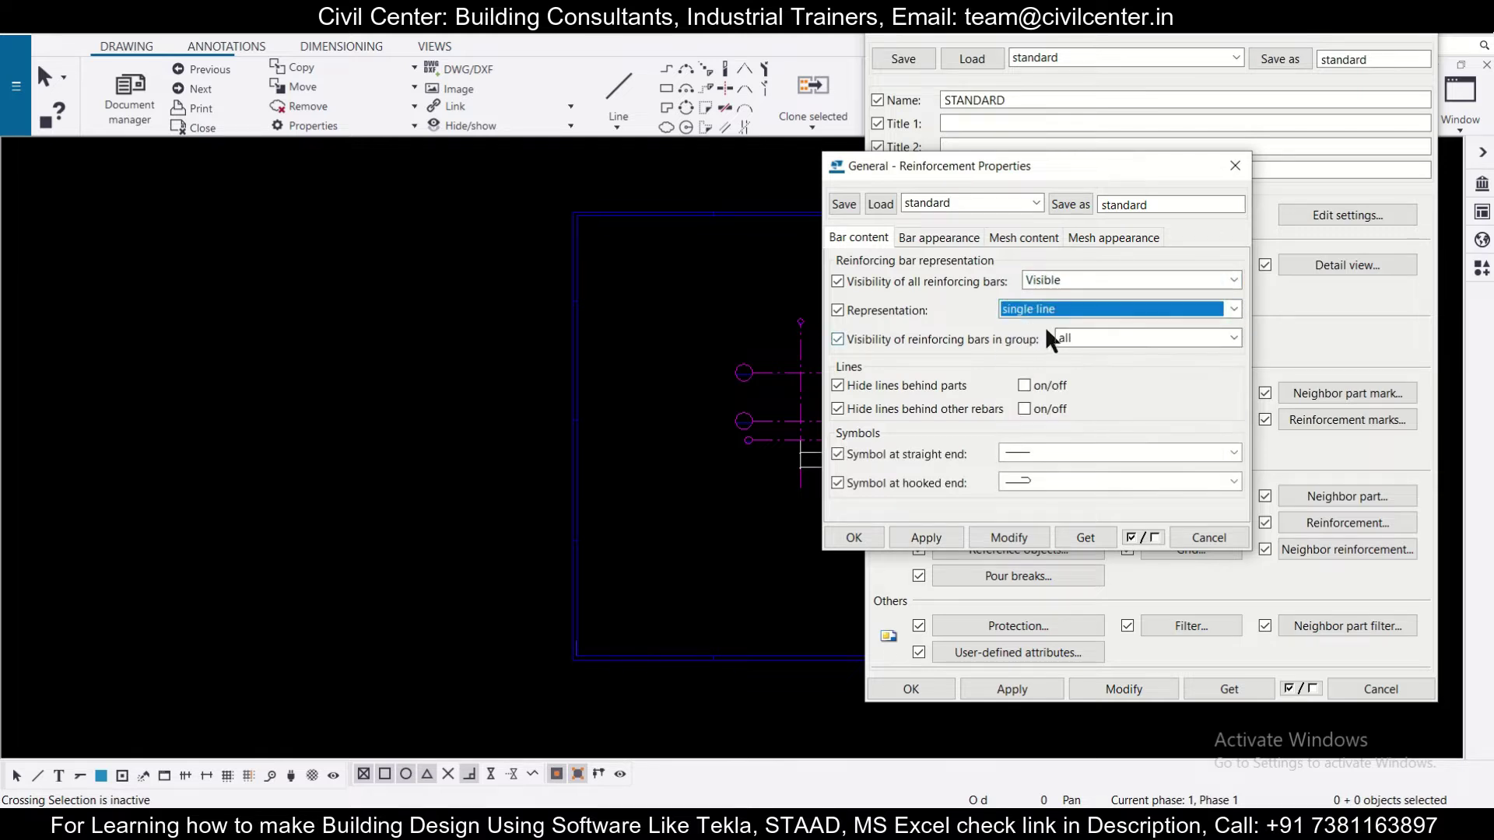
Step: Set the visibility of reinforcing bars in group to bar in the middle of group and modify the drawing with it
left_click(950, 242)
left_click(857, 239)
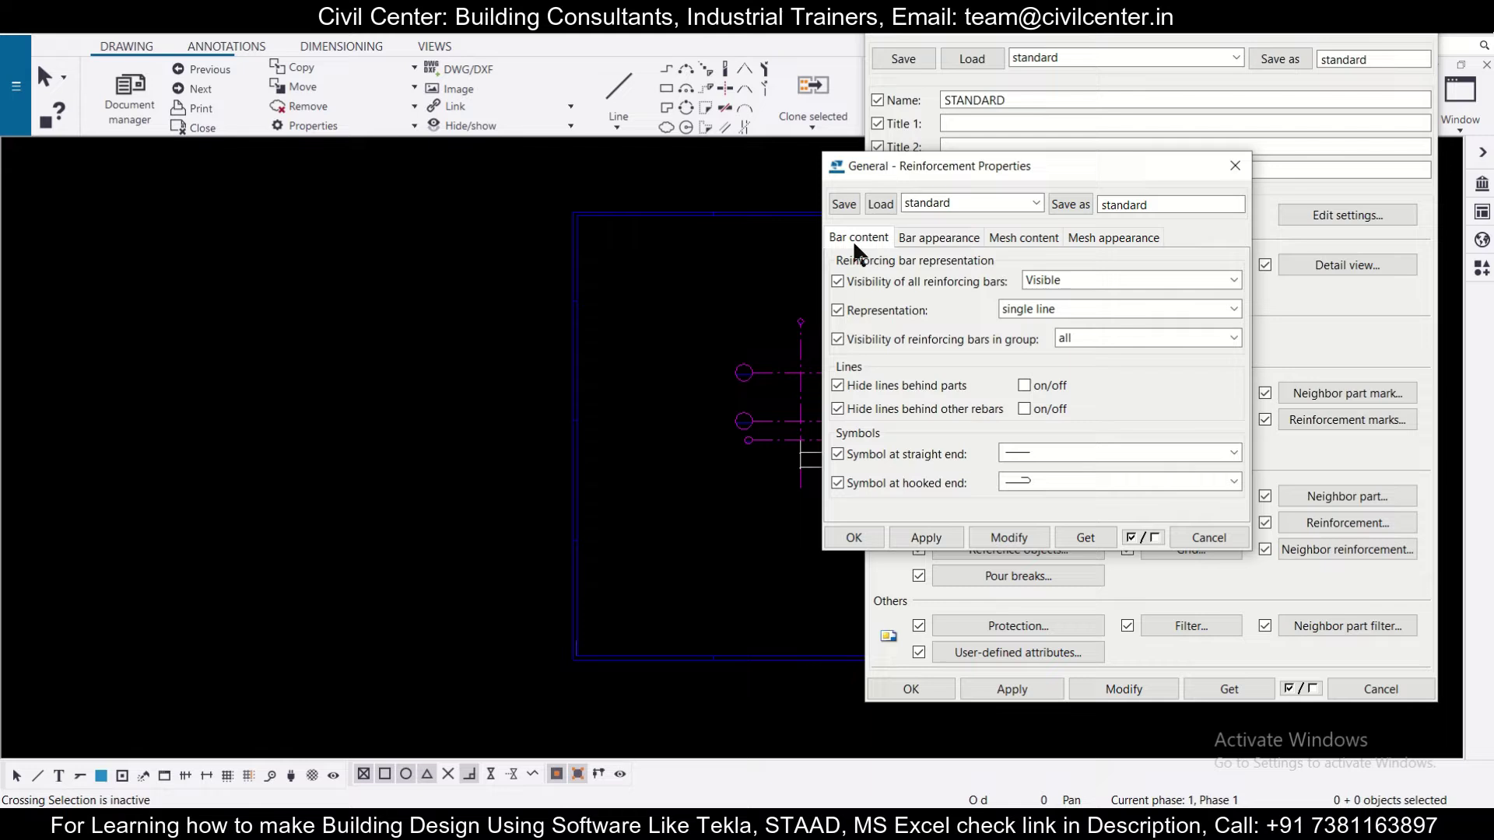
left_click(1099, 339)
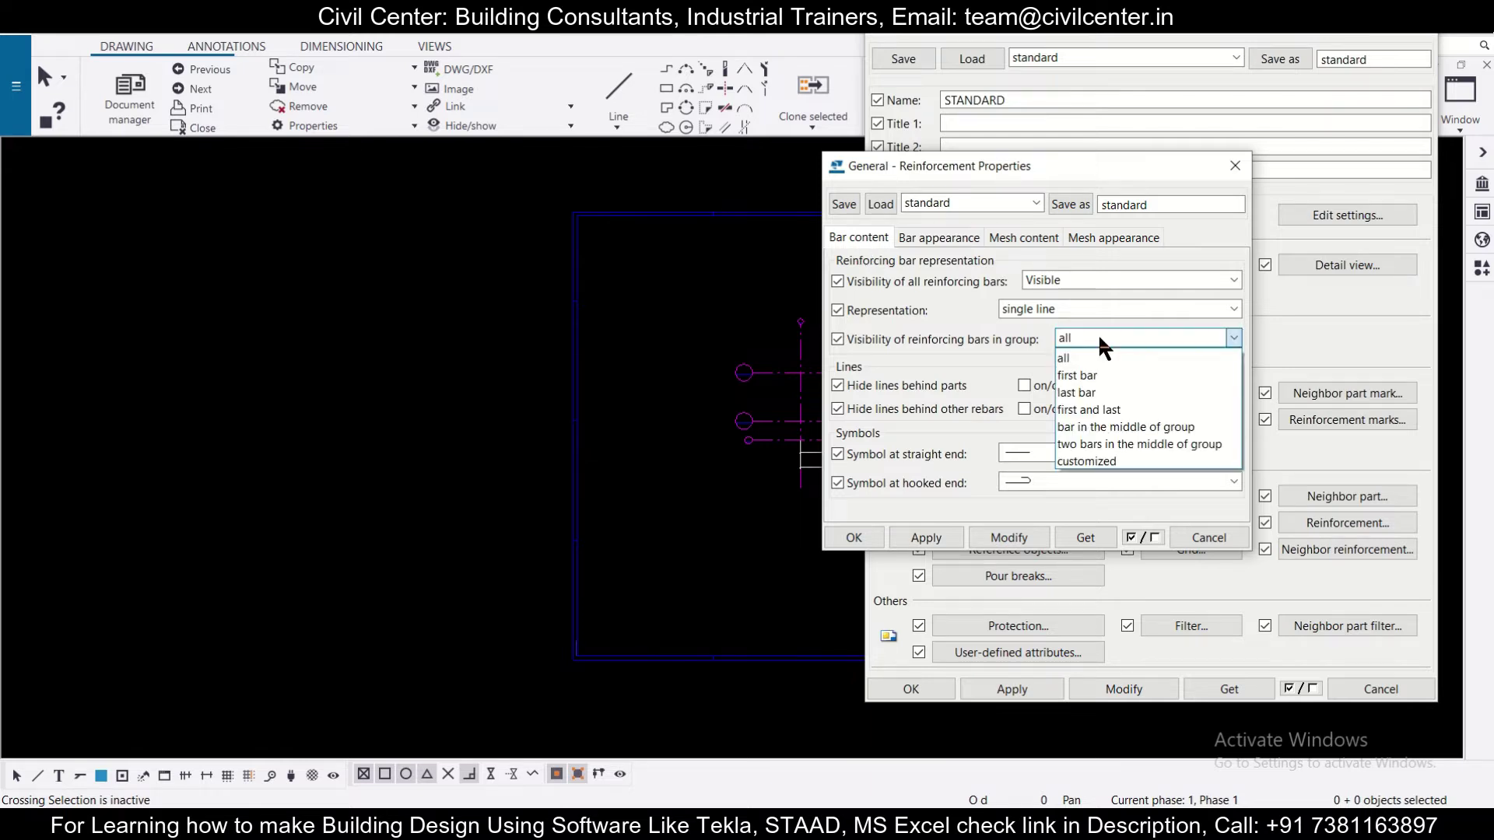
left_click(1111, 428)
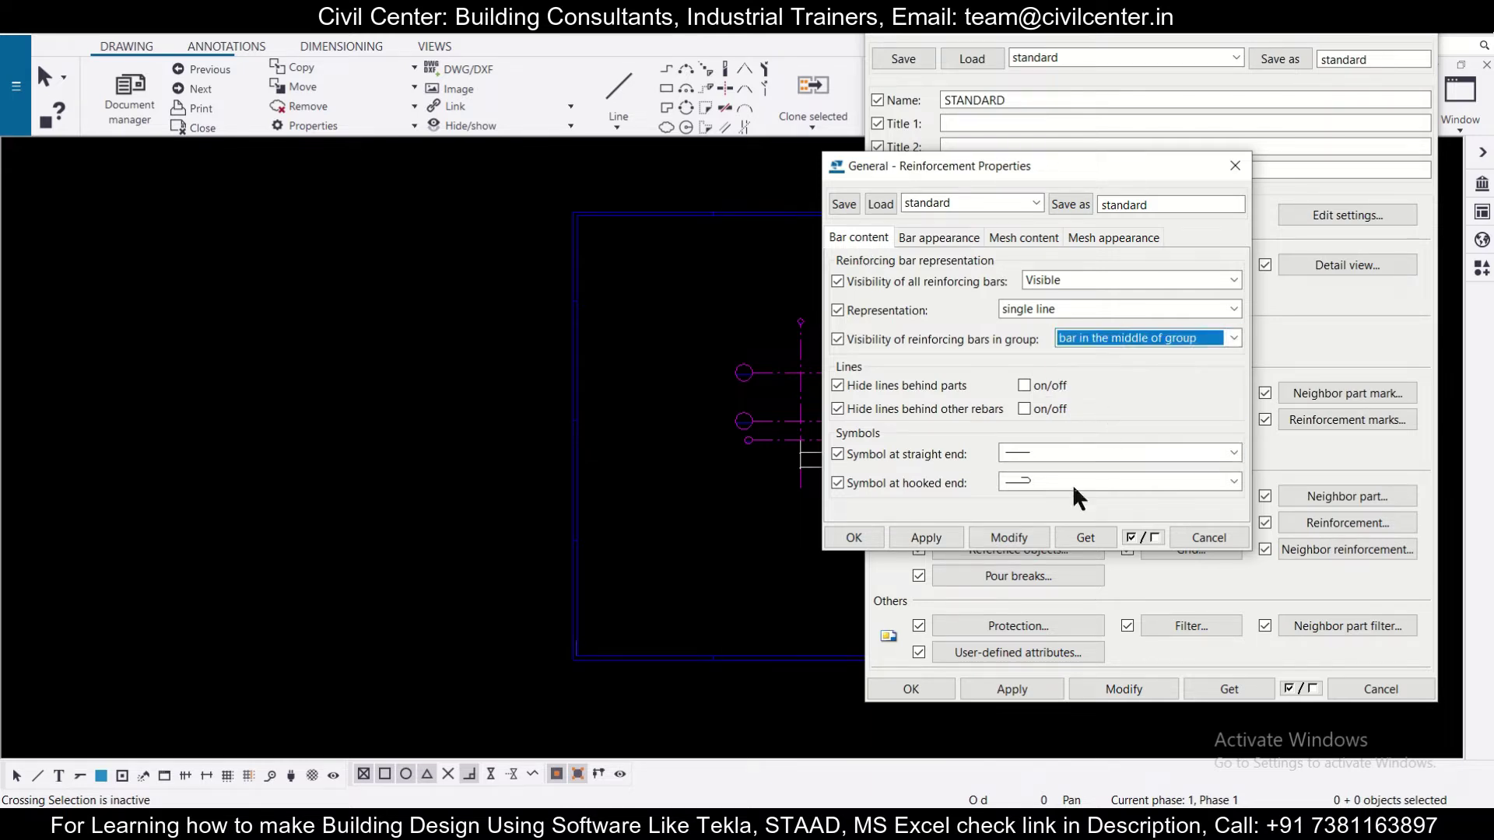
left_click(1005, 543)
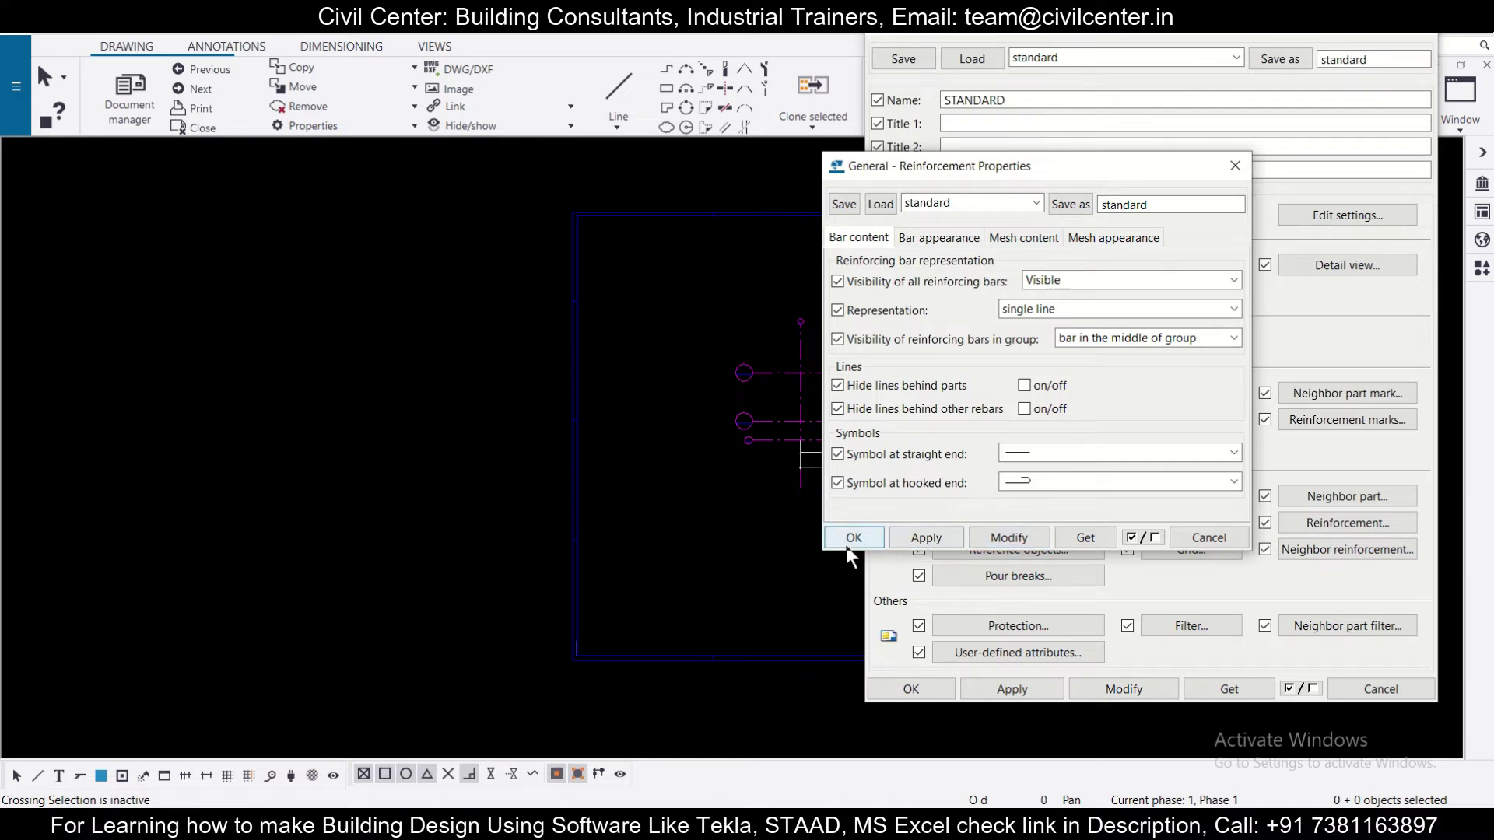
Step: Examine how the column ties and footing bars are drawn in the GRID @B view of the drawing
scroll(569, 458, "down", 2)
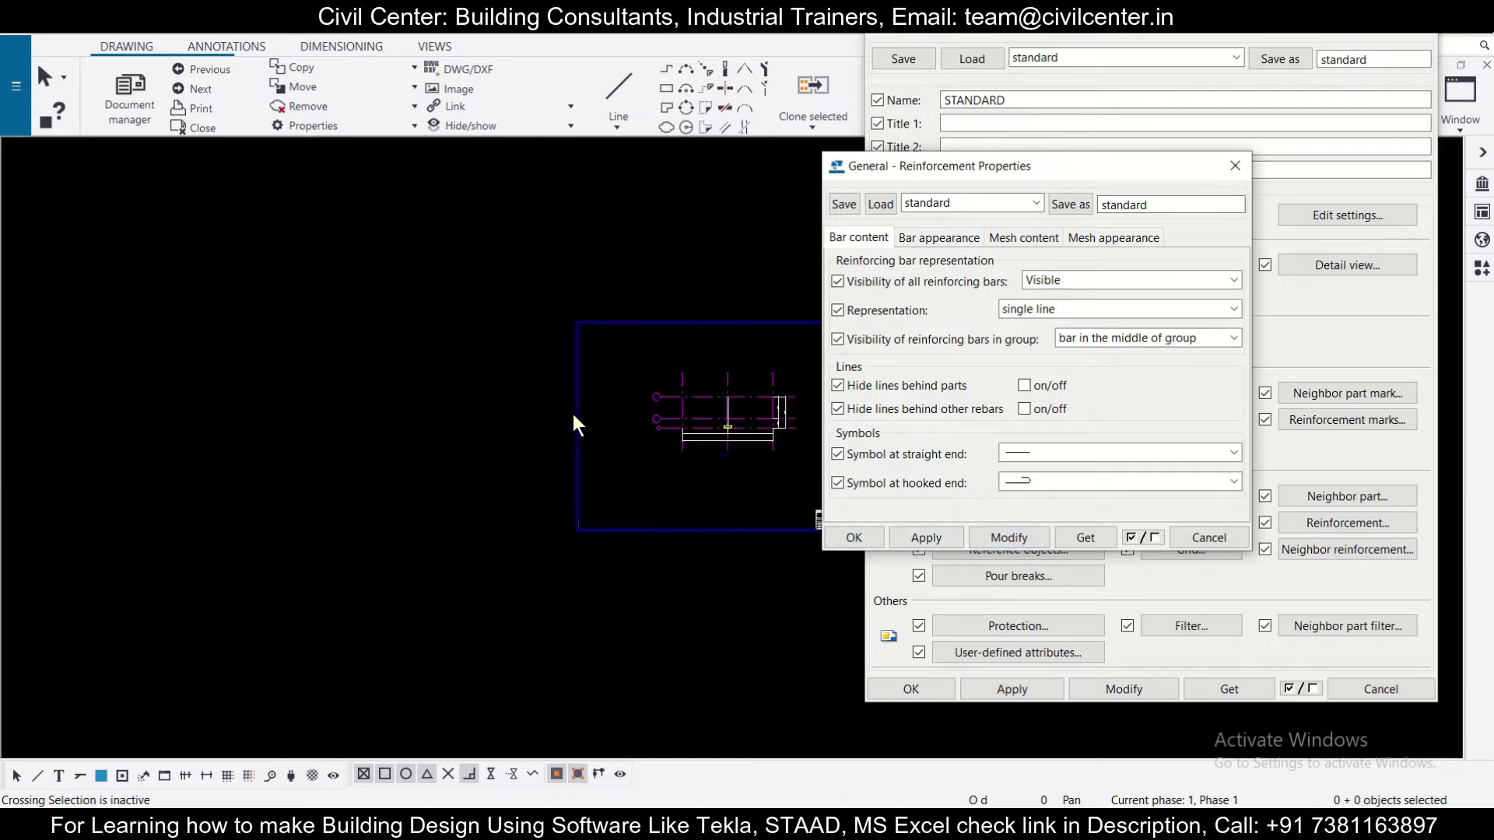
middle_click_drag(573, 414, 531, 430)
scroll(506, 467, "up", 10)
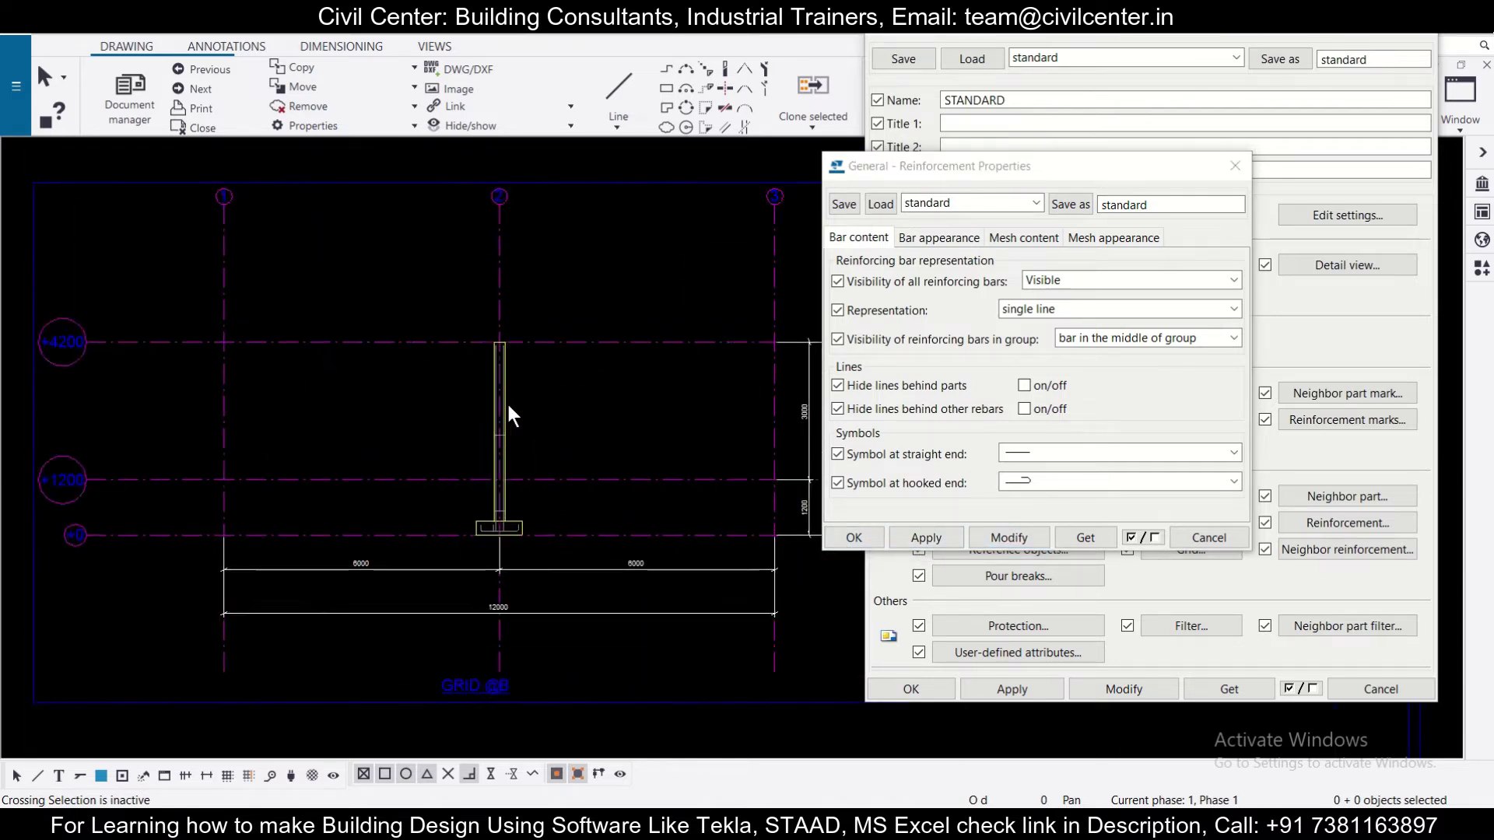
scroll(490, 327, "up", 3)
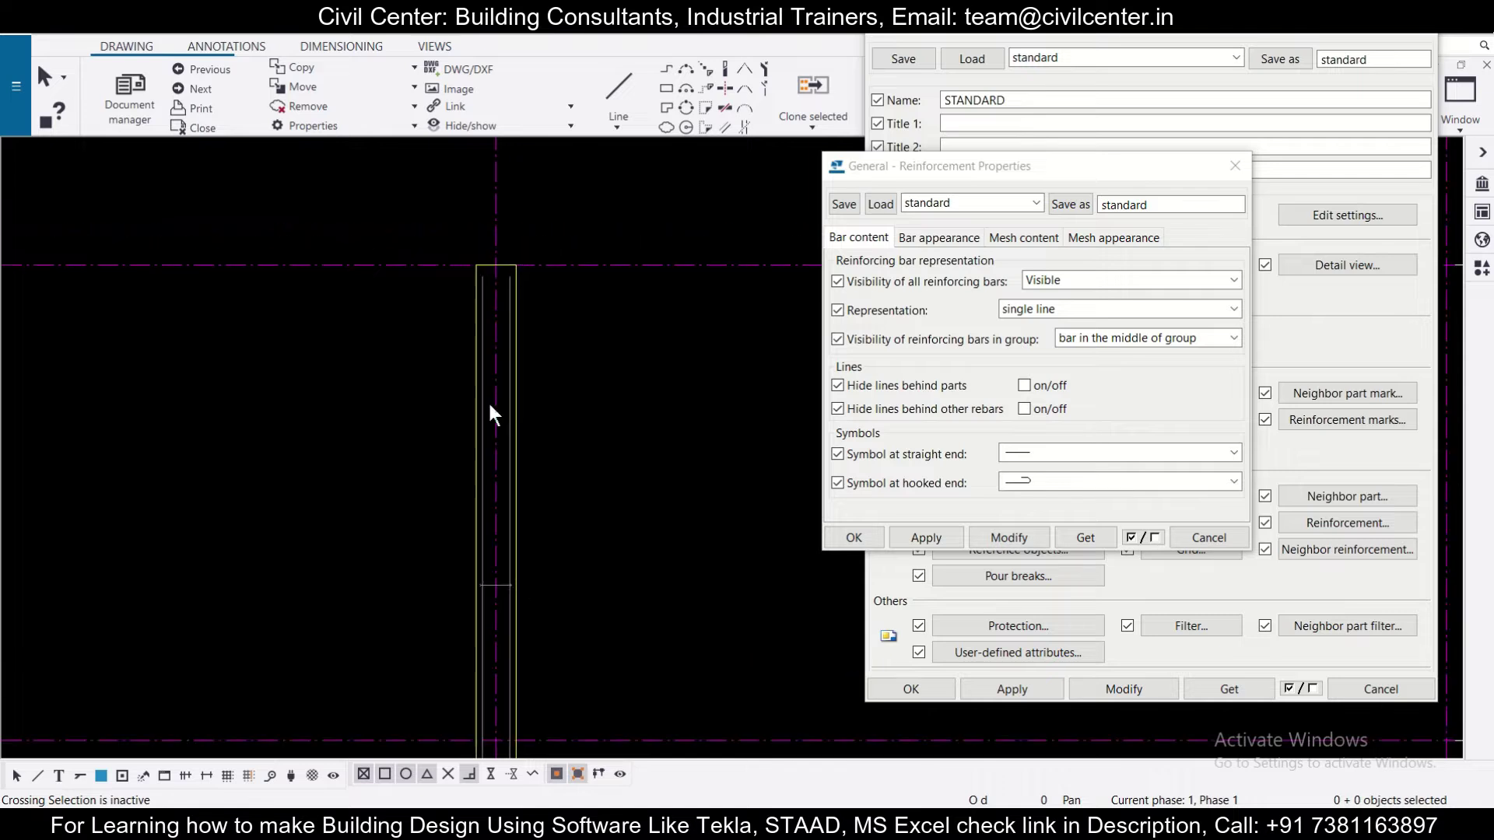
scroll(485, 655, "down", 2)
scroll(488, 591, "up", 3)
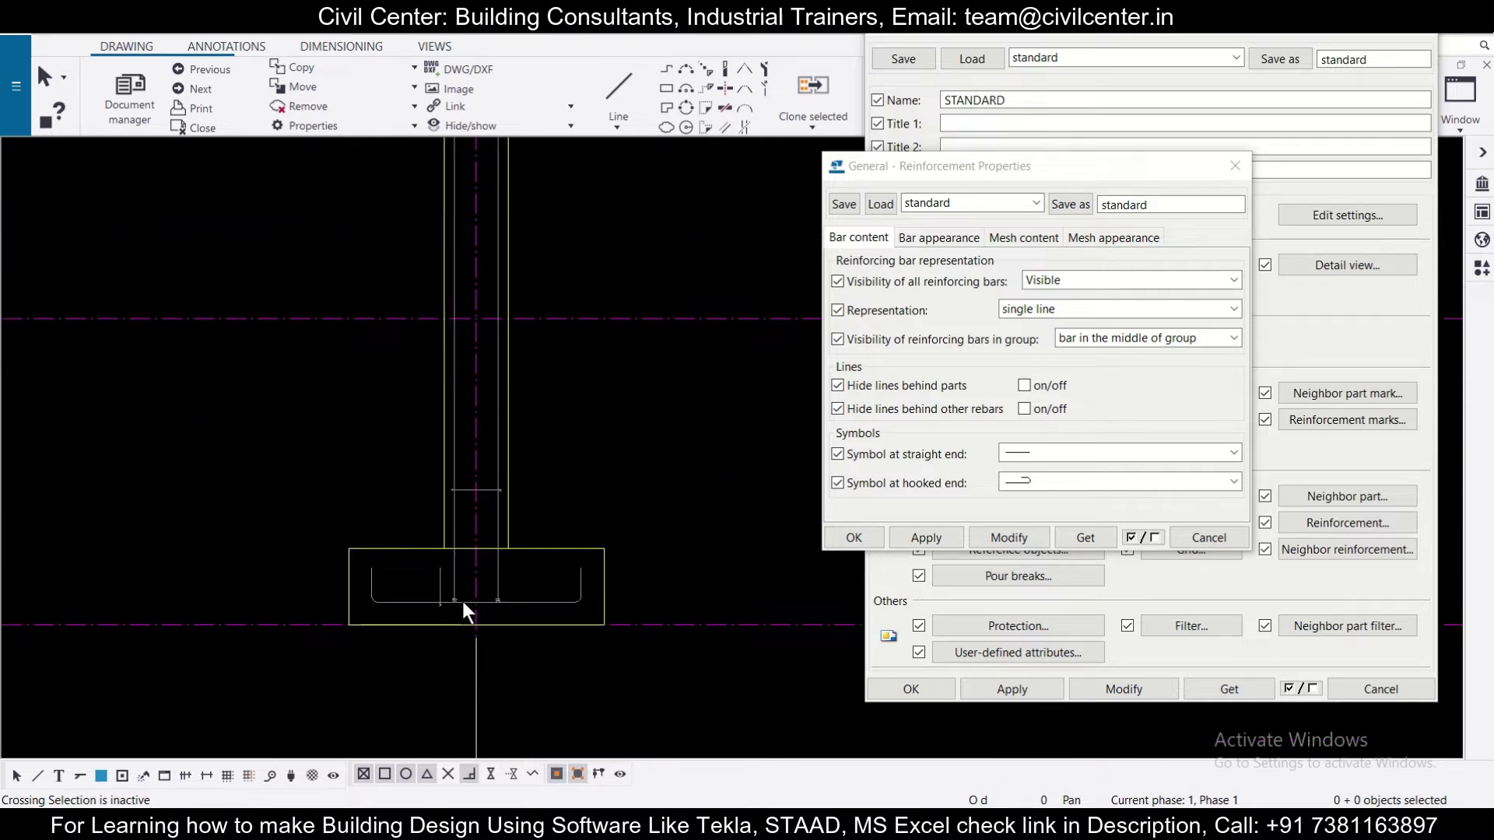
scroll(475, 590, "up", 2)
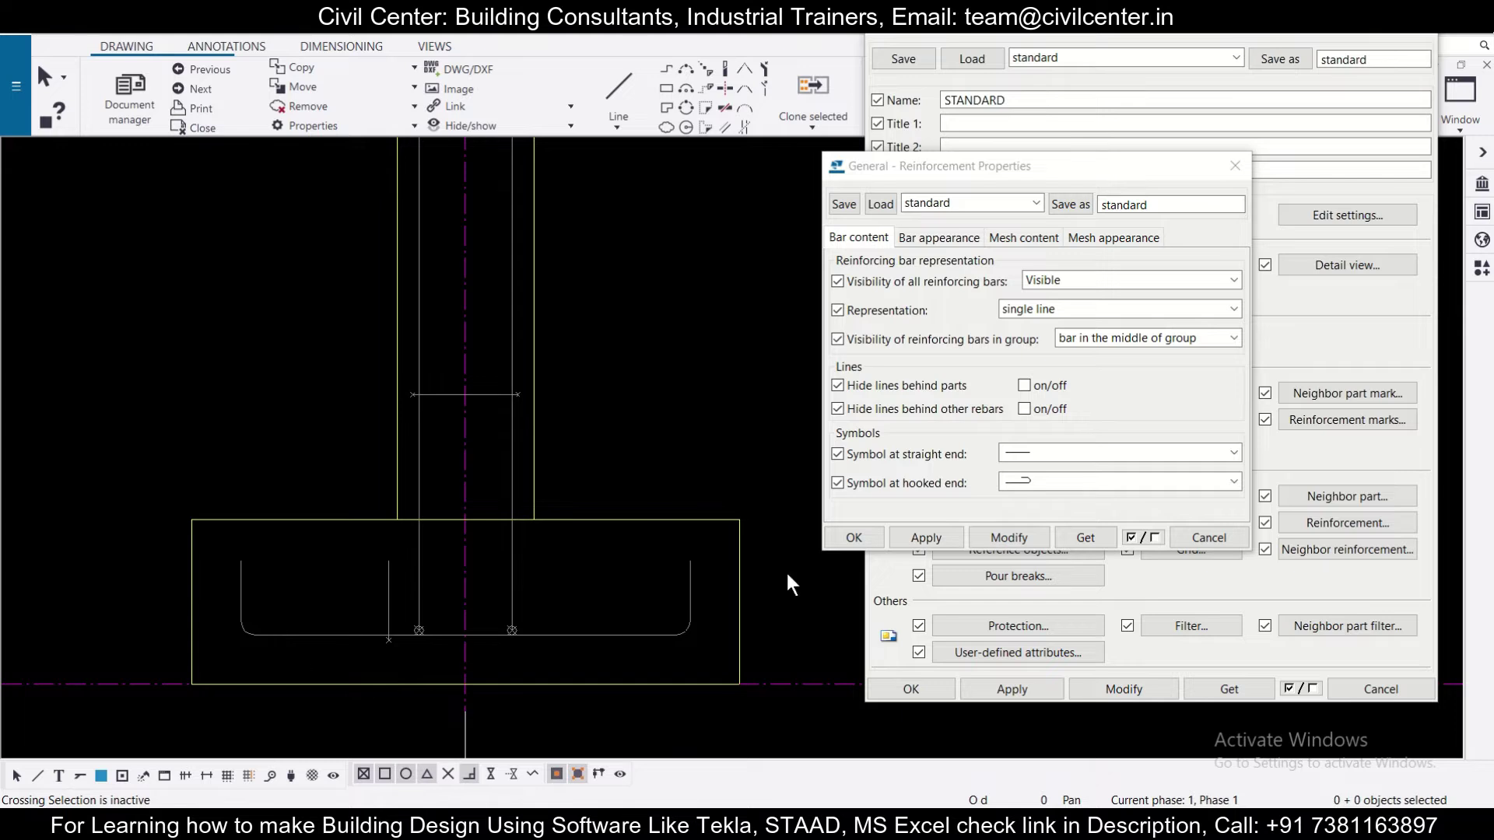
Step: Keep the single line representation, set the visibility of reinforcing bars in group to all, and modify the drawing accordingly
left_click(1111, 306)
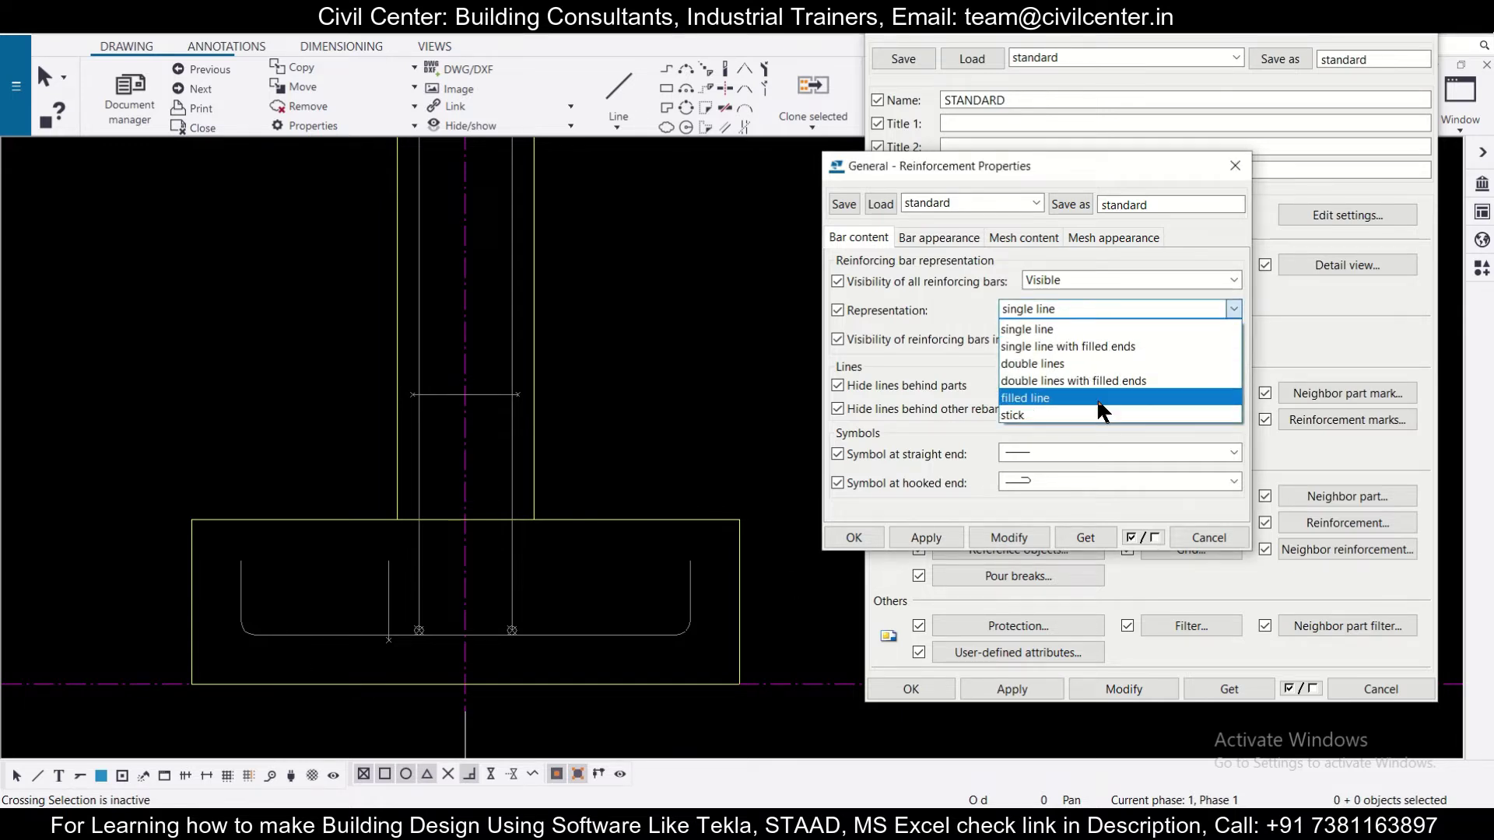
left_click(1105, 329)
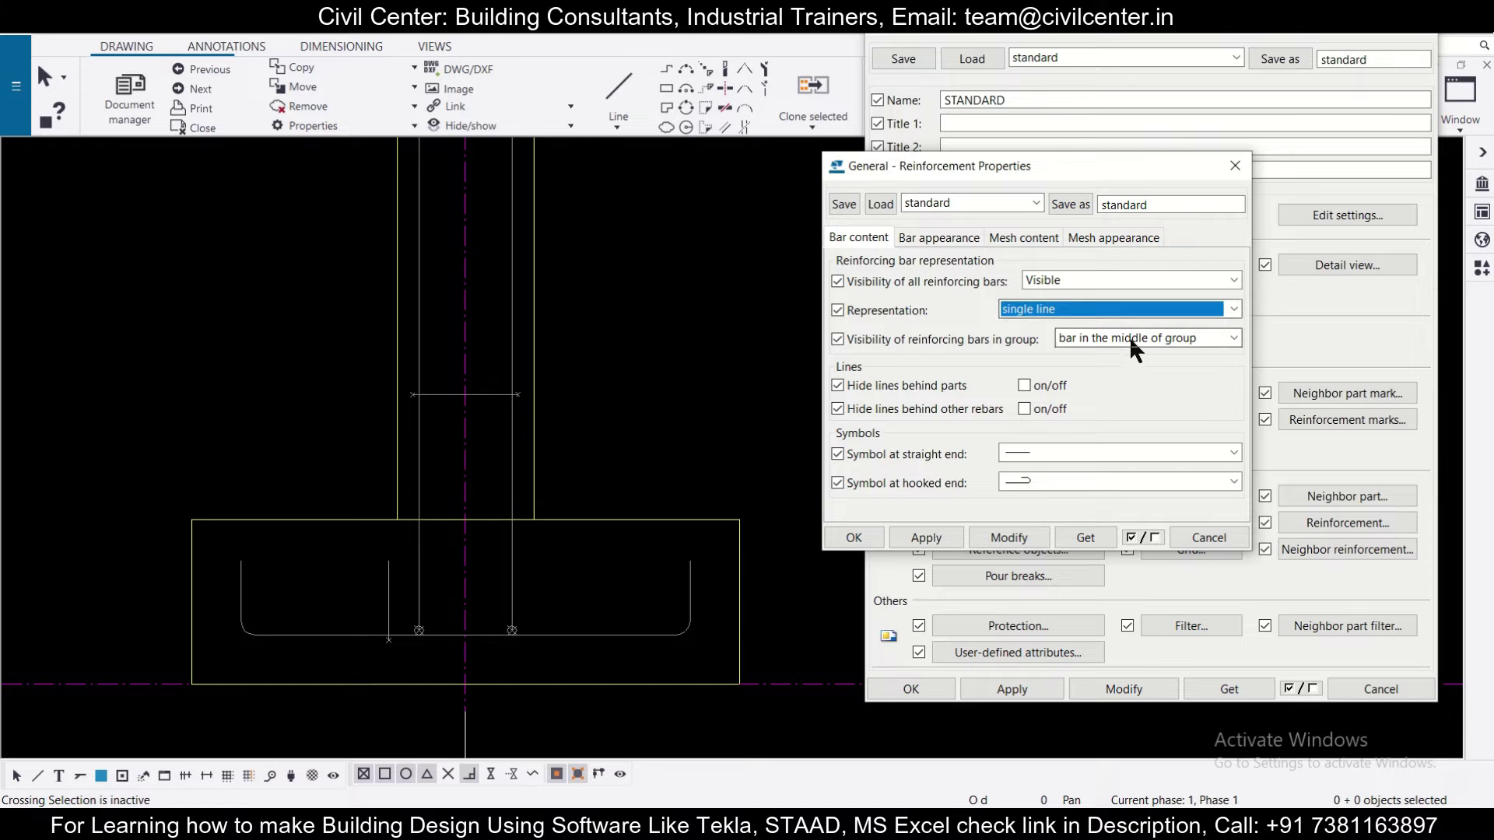
left_click(1130, 340)
left_click(1202, 357)
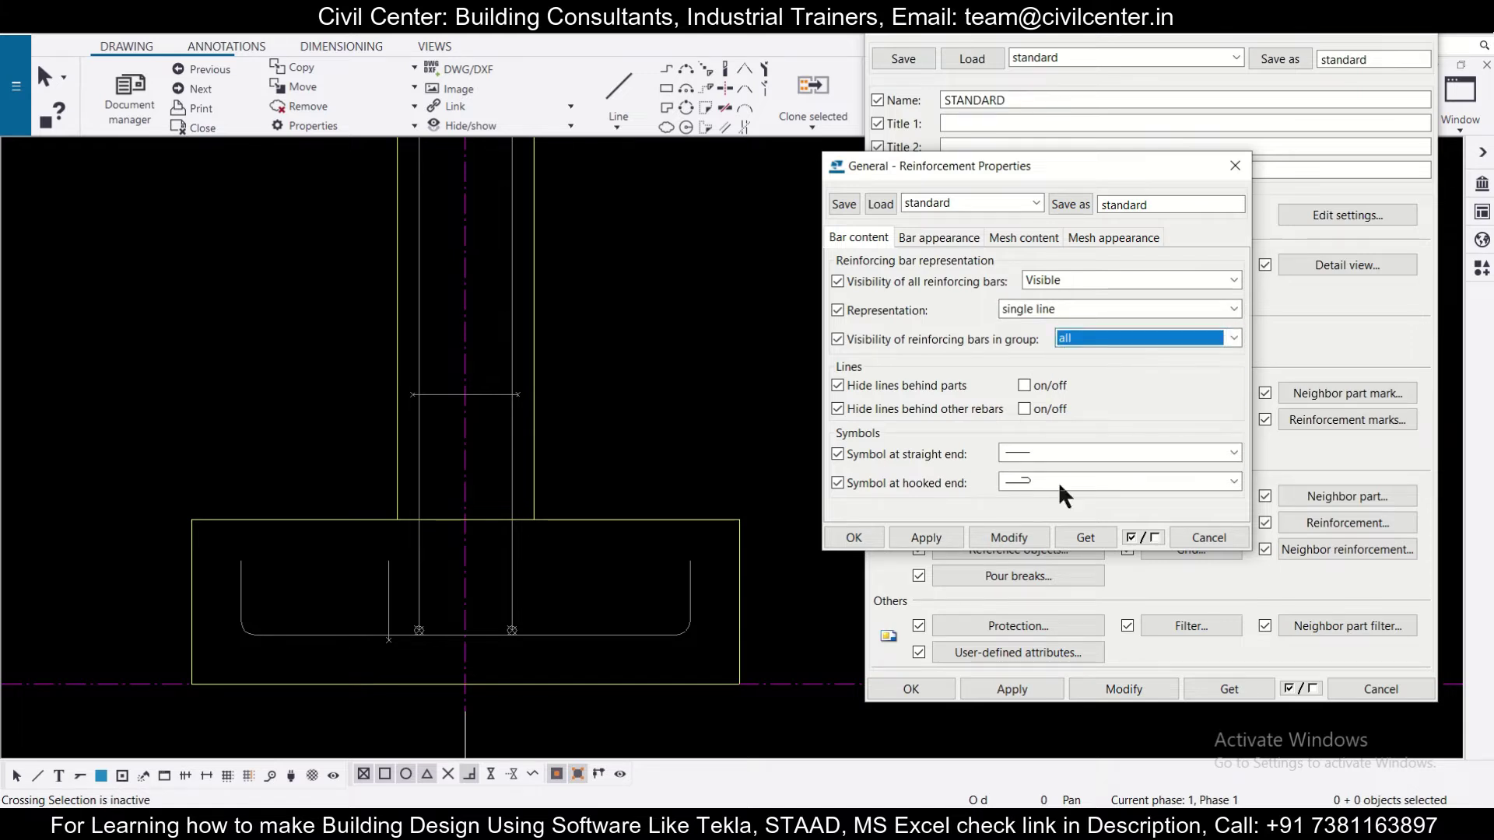
left_click(950, 539)
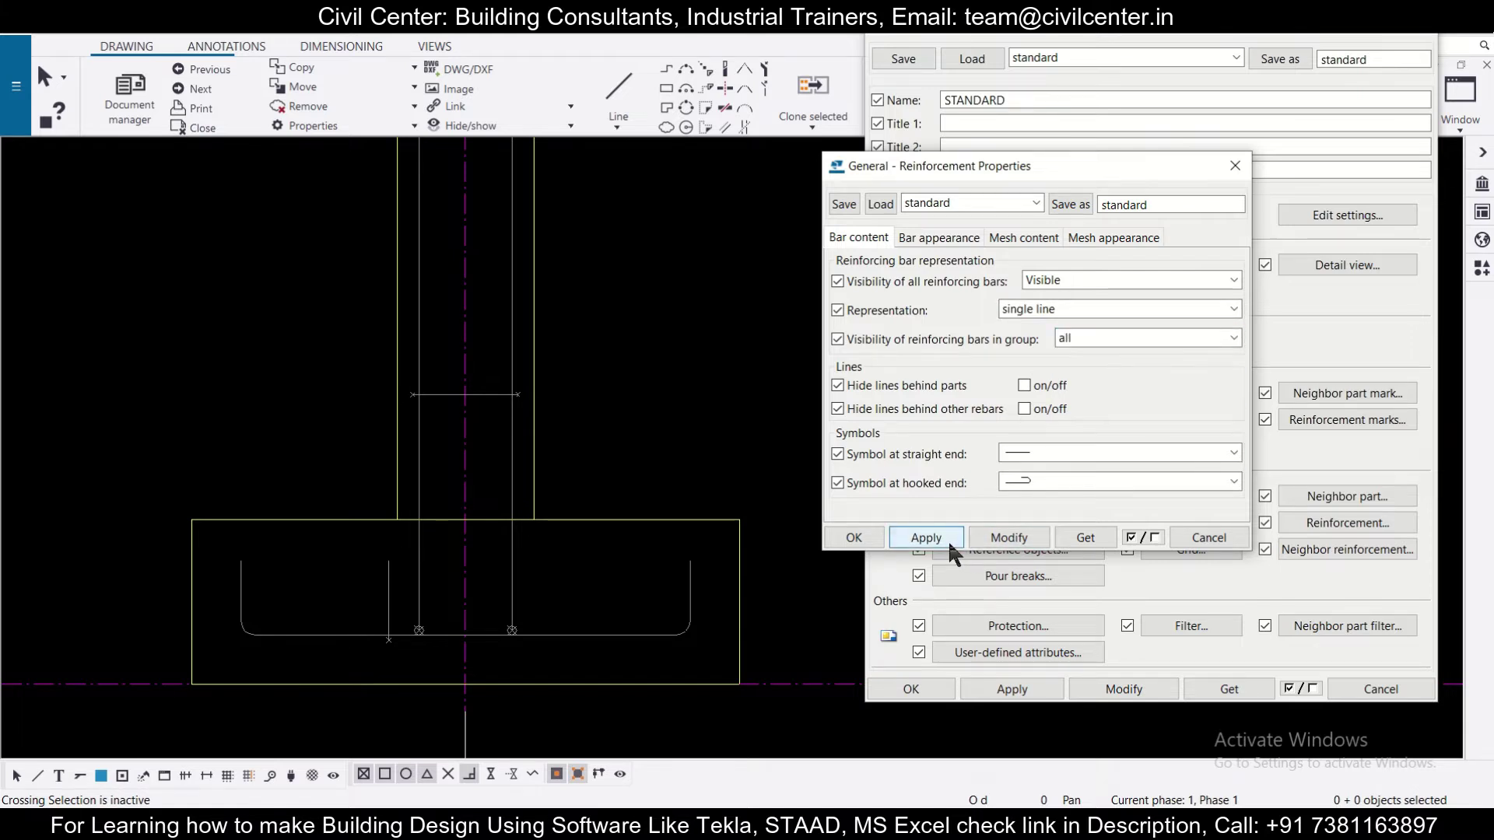
left_click(1009, 537)
scroll(612, 599, "down", 3)
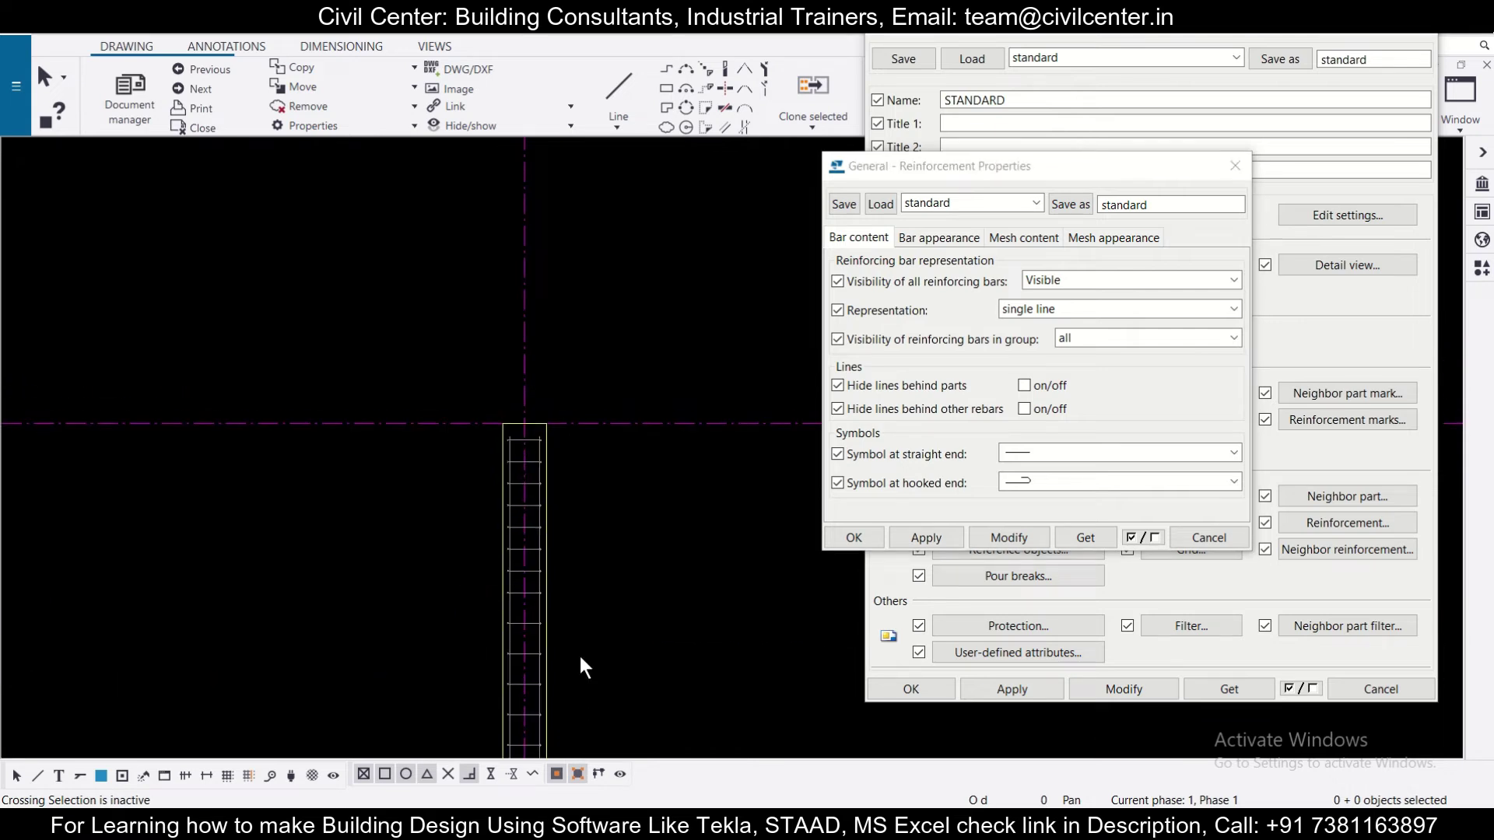
middle_click_drag(580, 664, 534, 527)
scroll(514, 567, "down", 1)
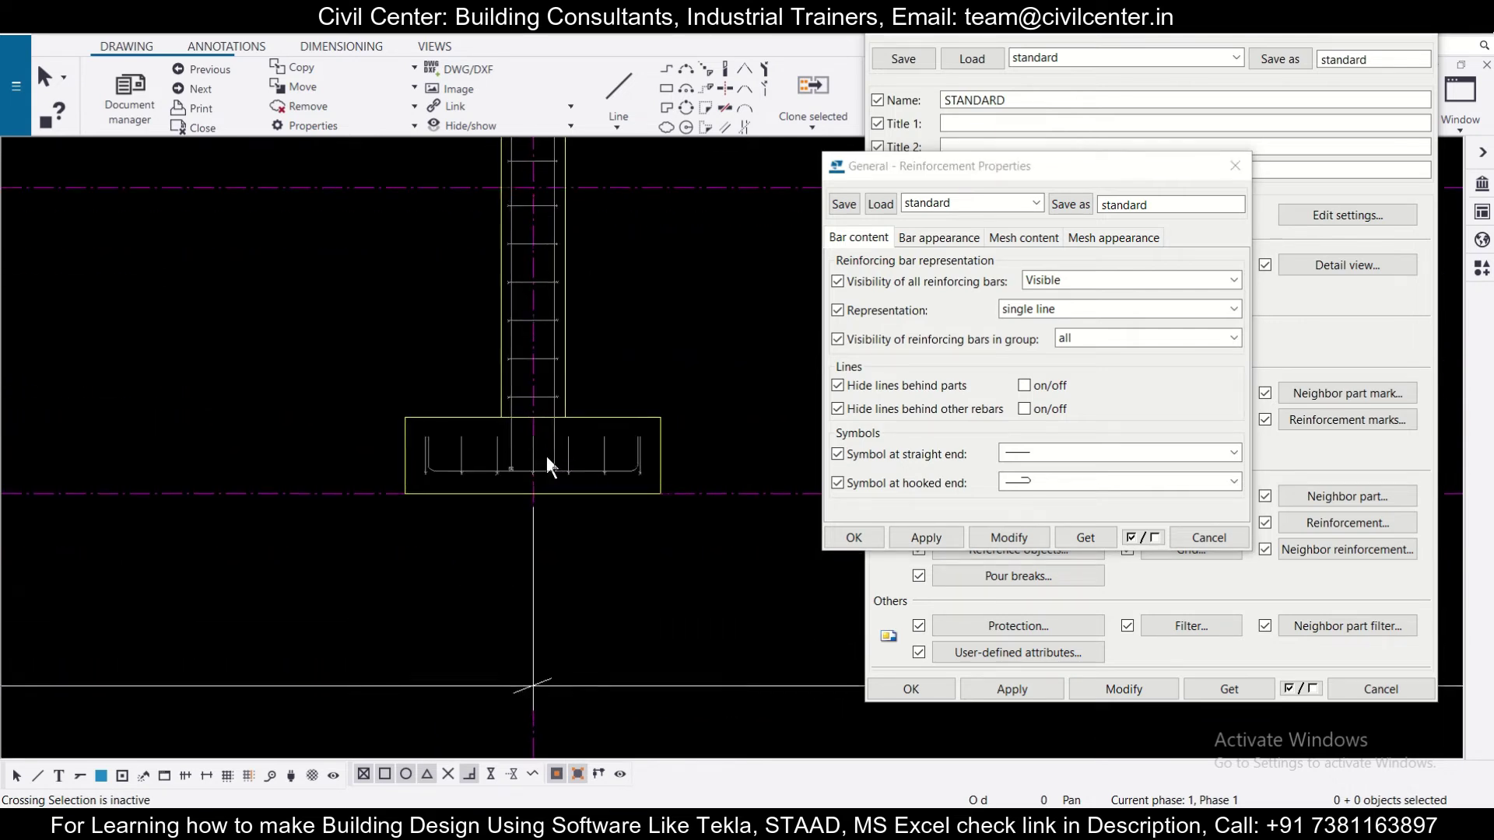
Step: Keep all reinforcing bars visible, set their representation to filled line, and modify the drawing with it
scroll(546, 456, "up", 3)
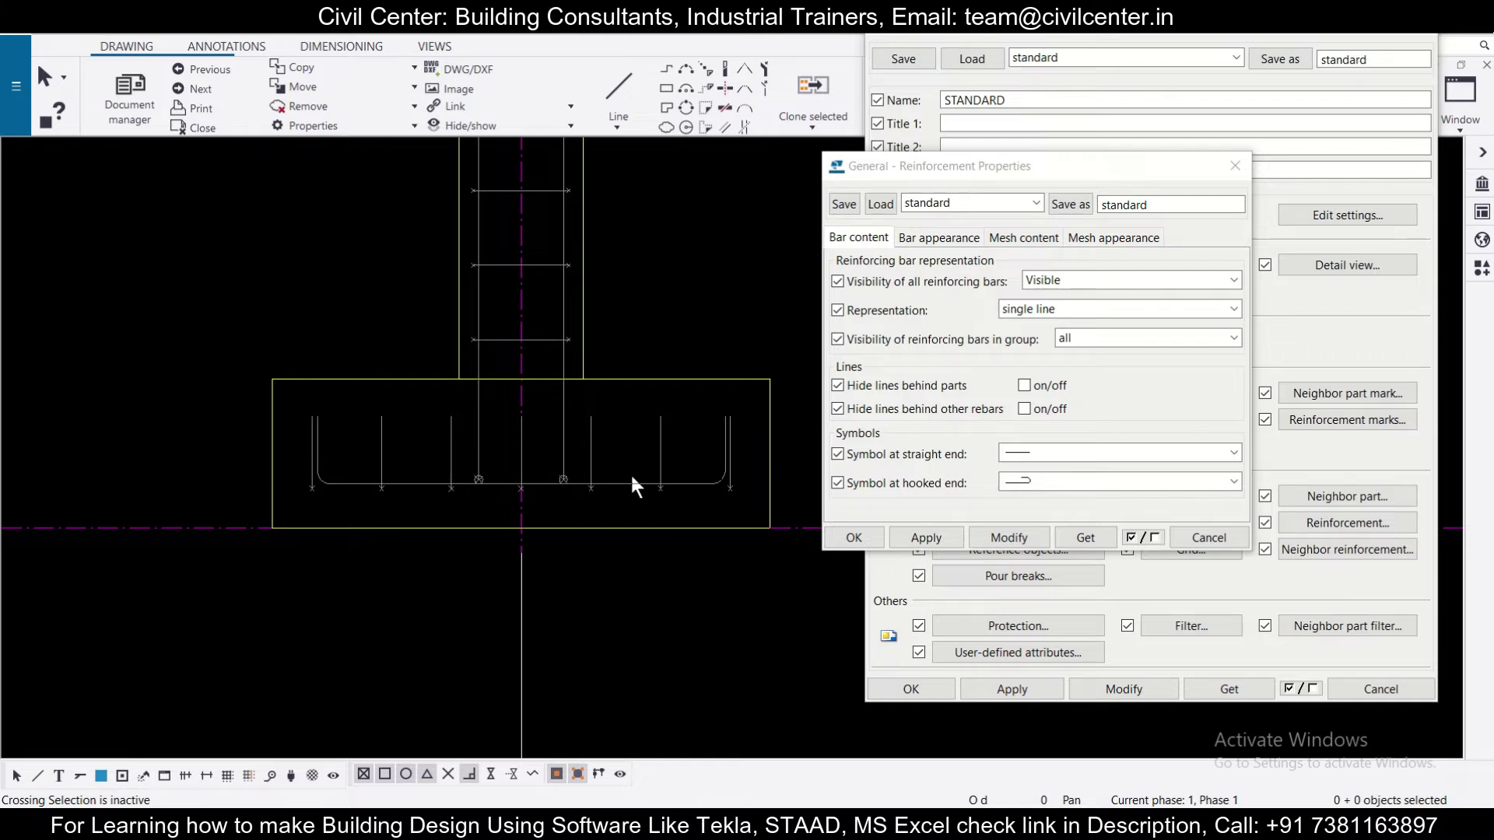
left_click(1178, 275)
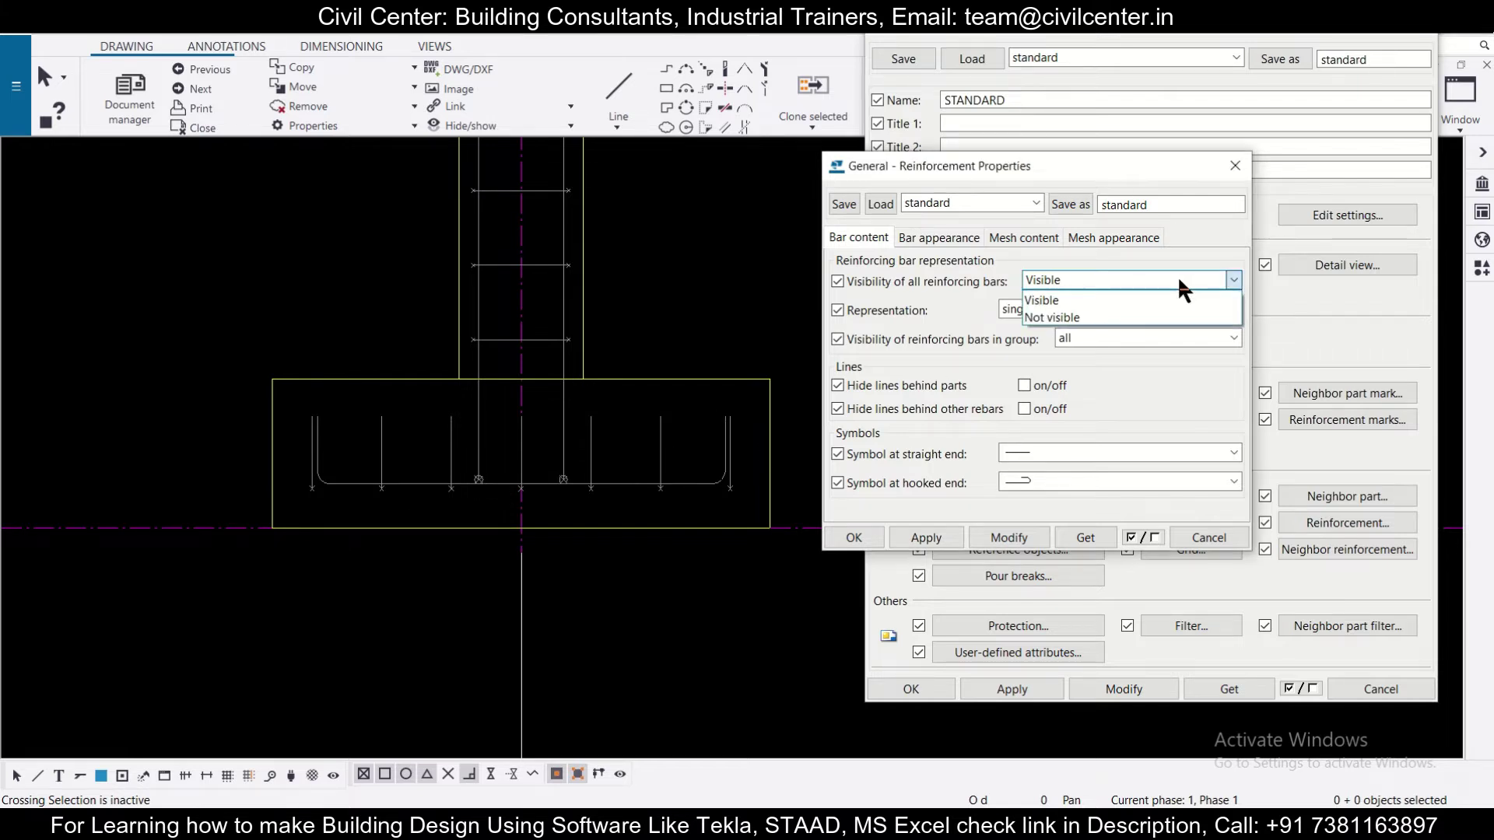
left_click(1180, 284)
left_click(1136, 310)
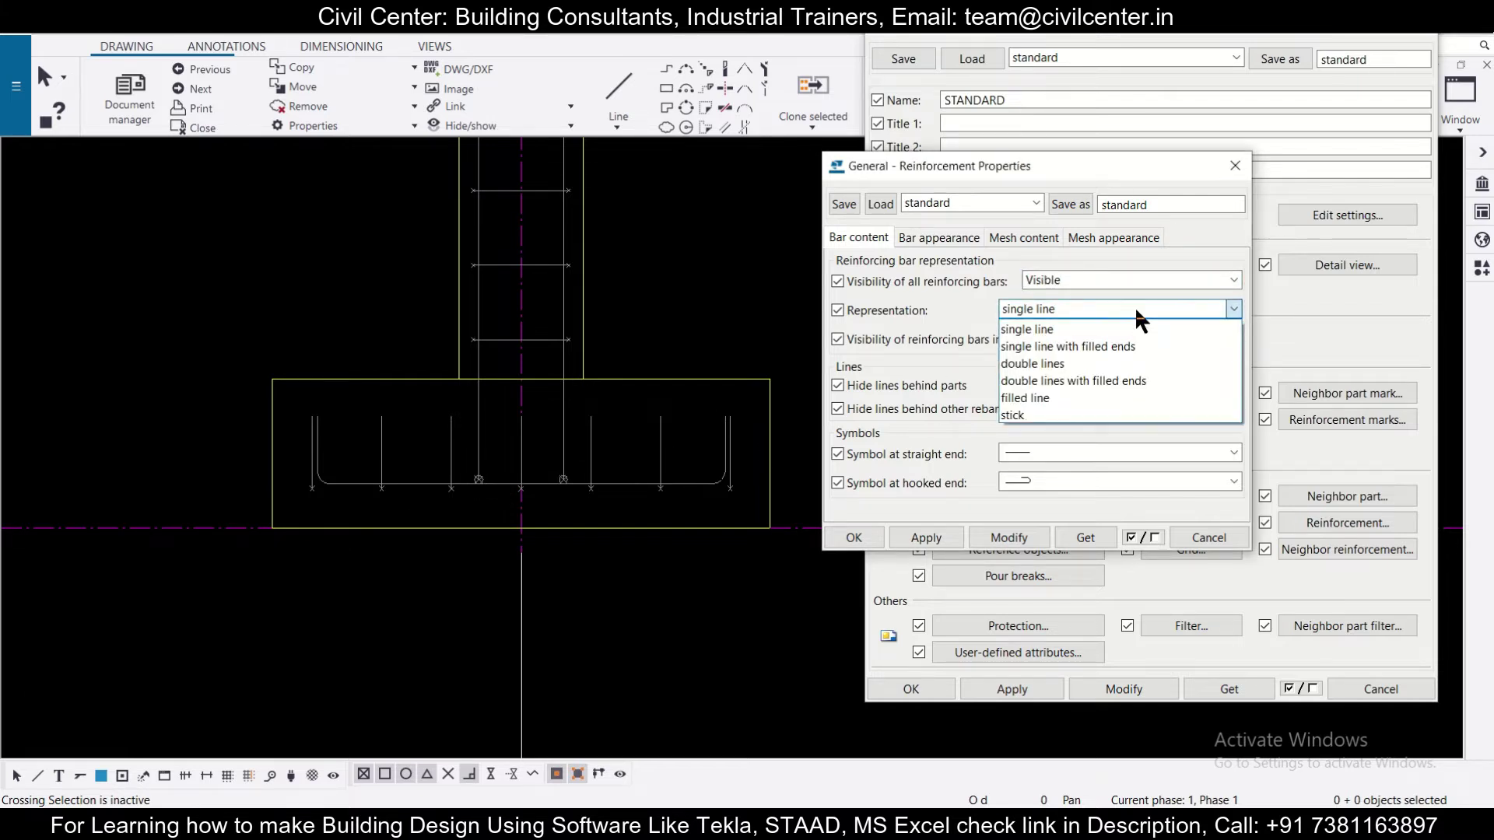
left_click(1121, 398)
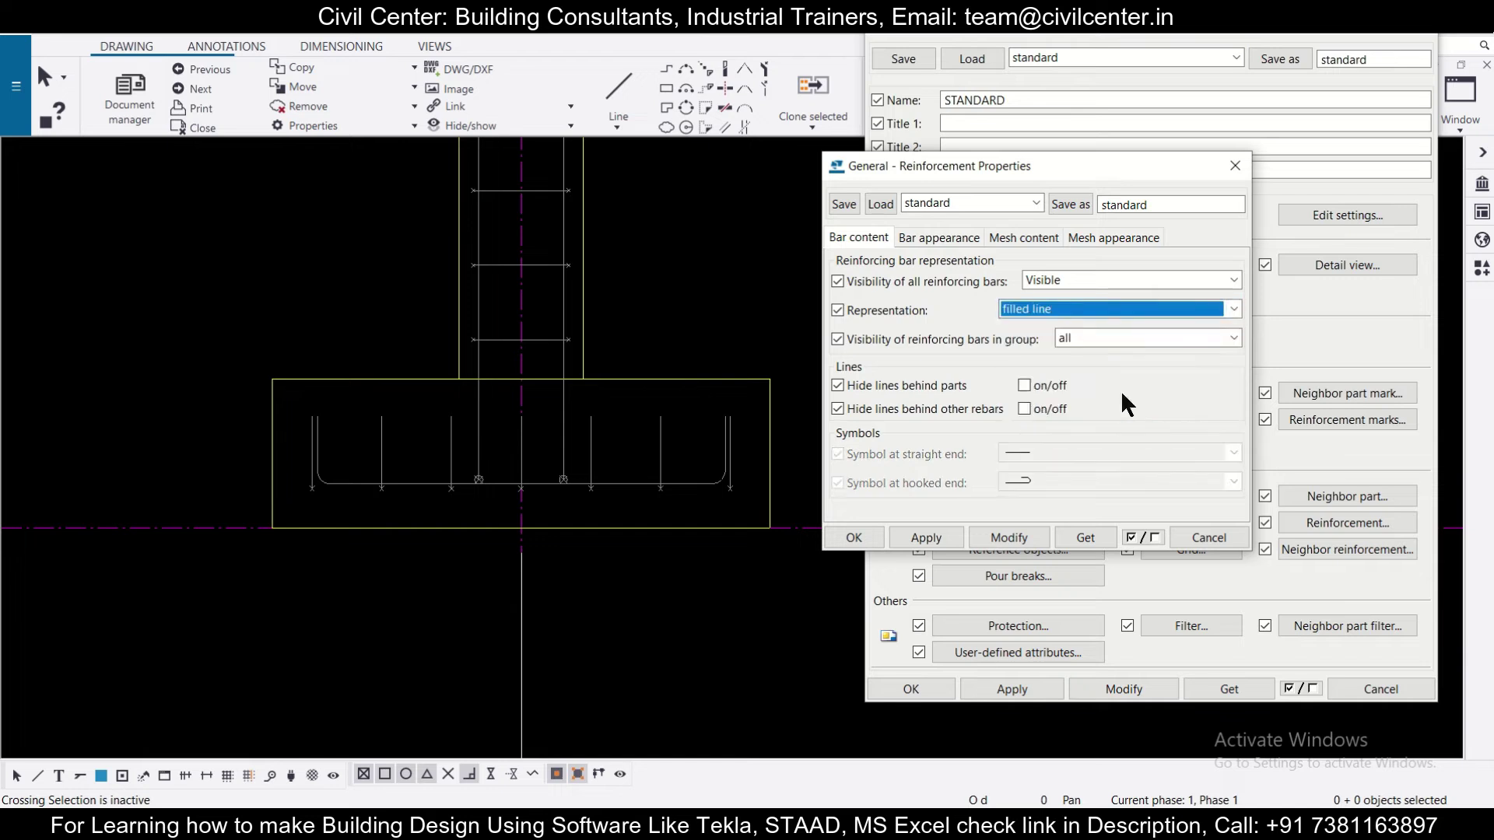
left_click(1009, 537)
scroll(437, 395, "up", 1)
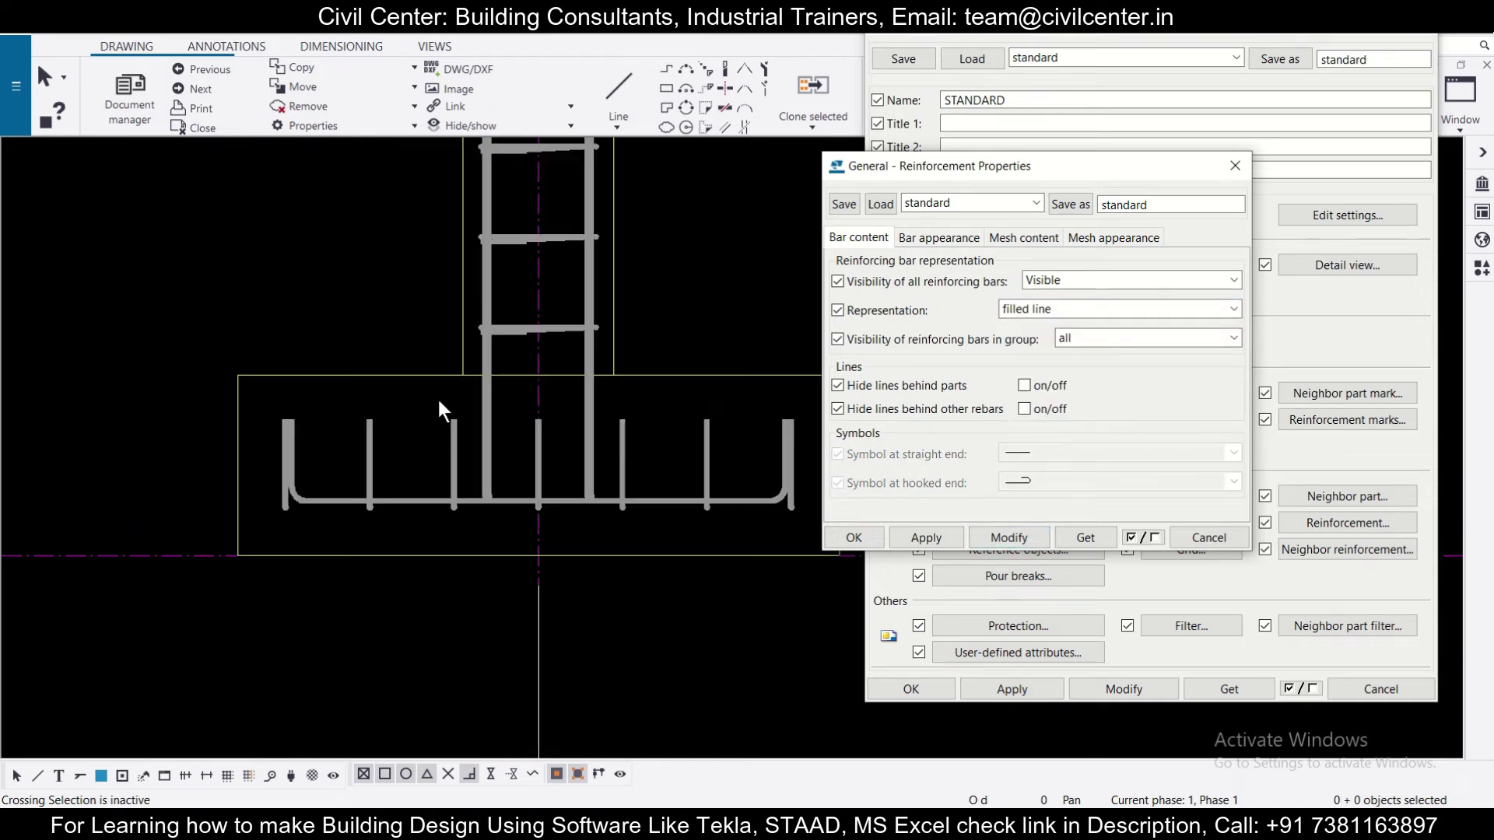
scroll(437, 395, "down", 4)
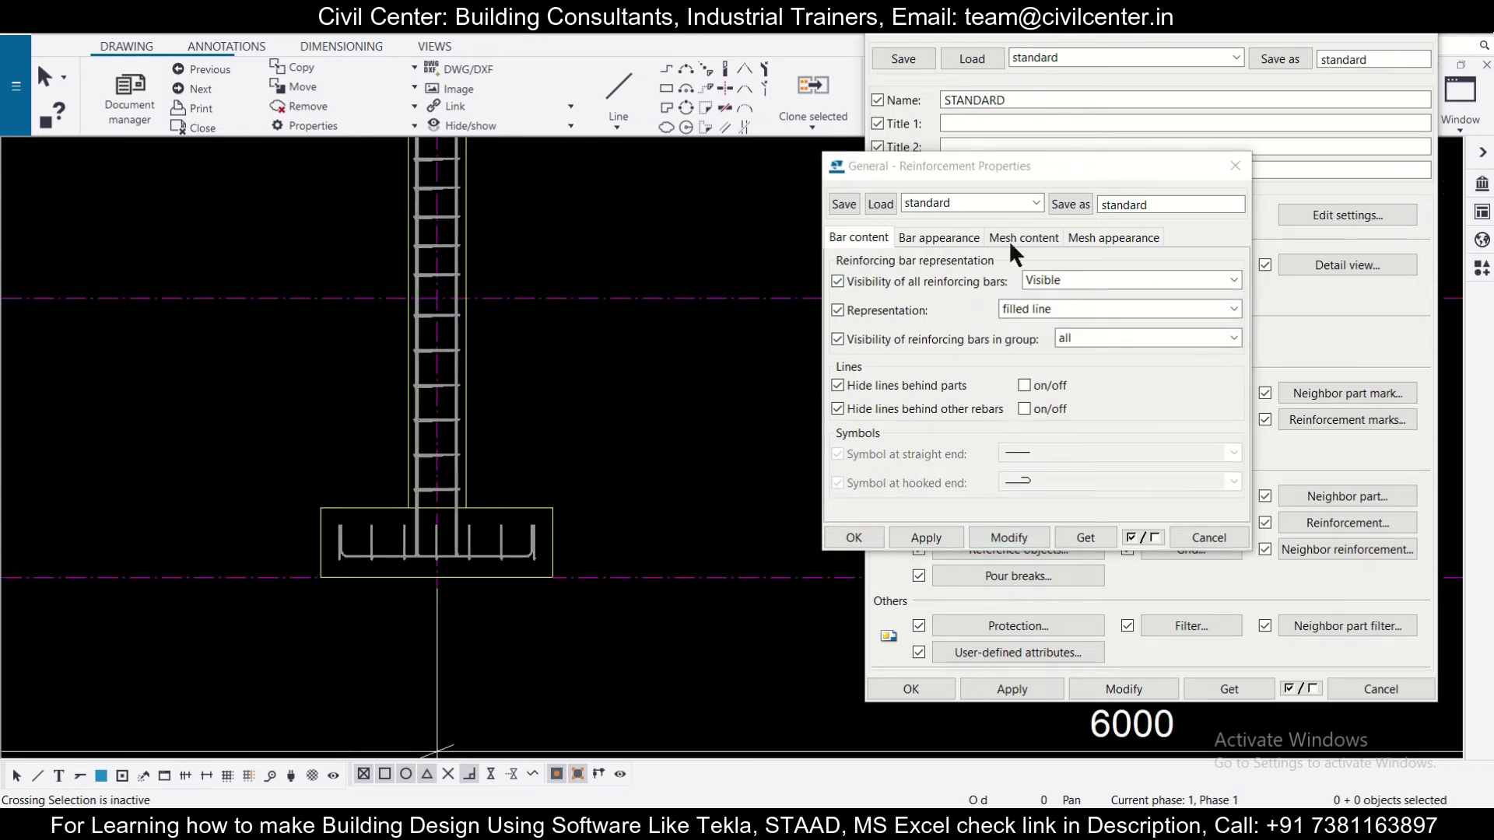
Step: In the bar appearance settings, set the visible line color to dark red and modify the drawing
left_click(957, 237)
left_click(1026, 279)
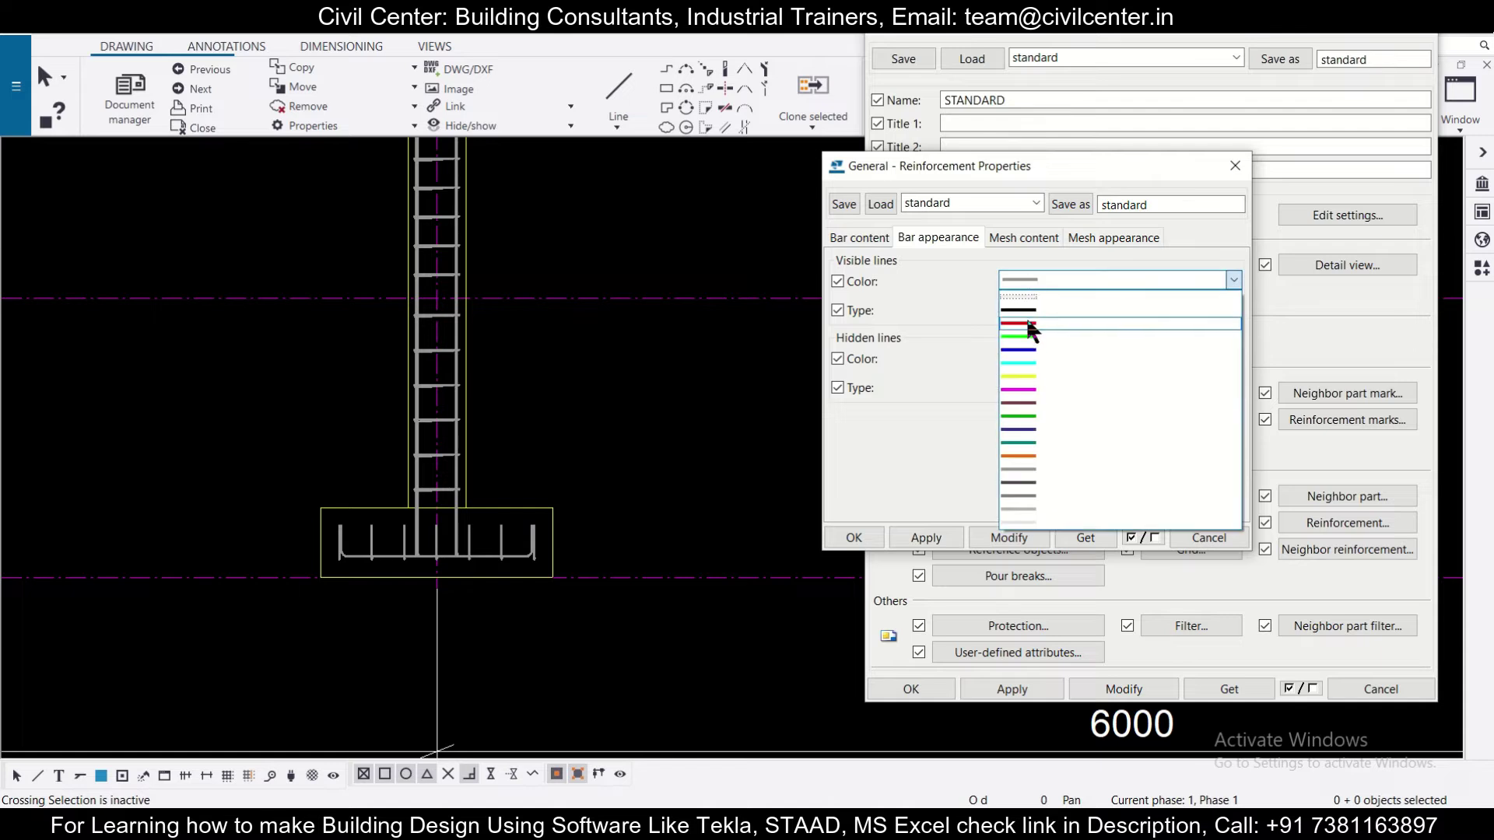
left_click(1047, 399)
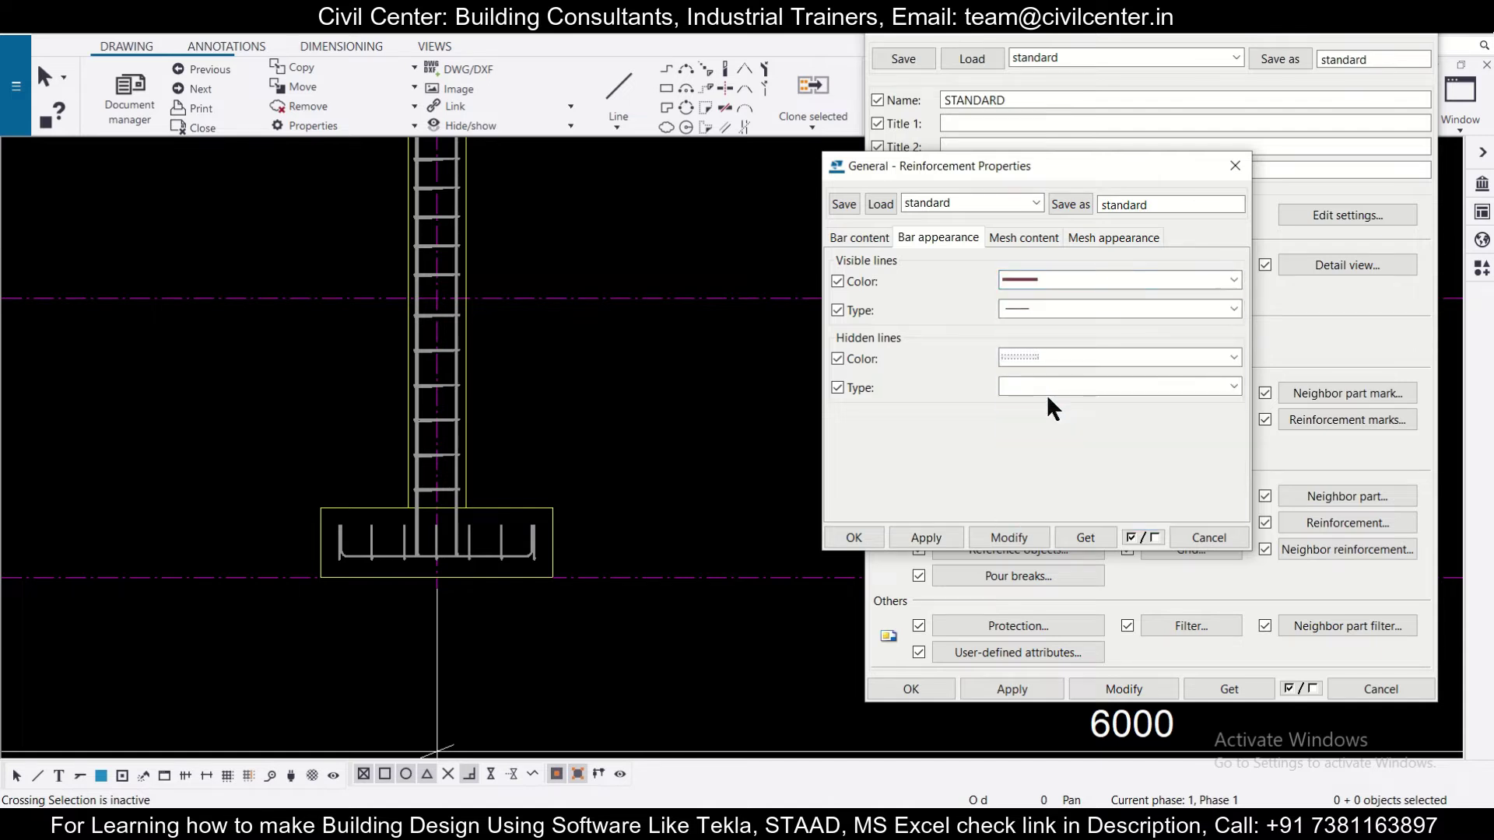
left_click(1009, 537)
scroll(291, 432, "up", 2)
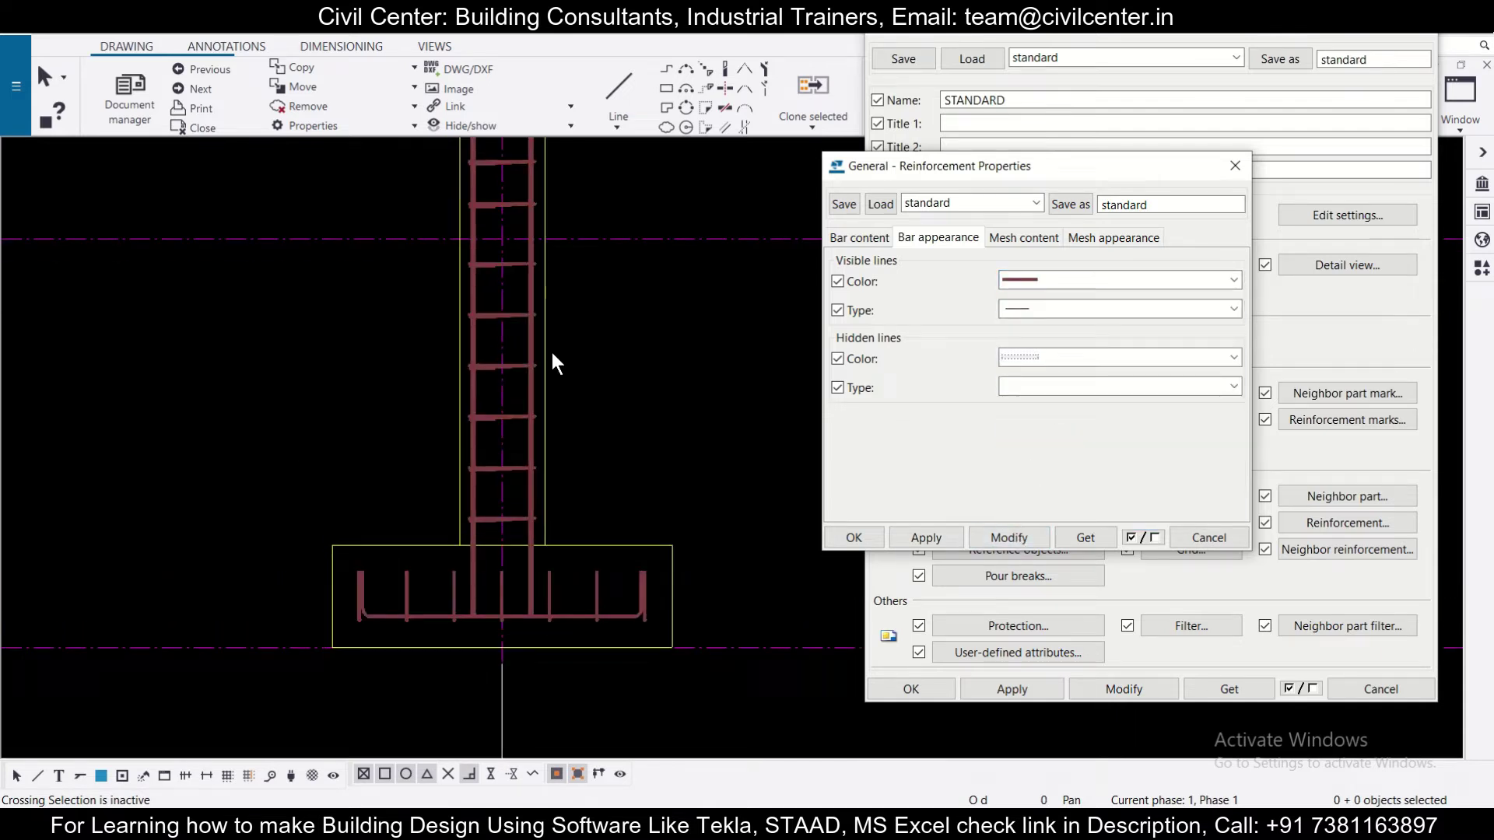
Step: Set the visible line color of the reinforcing bars to gray, modify the drawing, and accept the reinforcement properties
left_click(1055, 281)
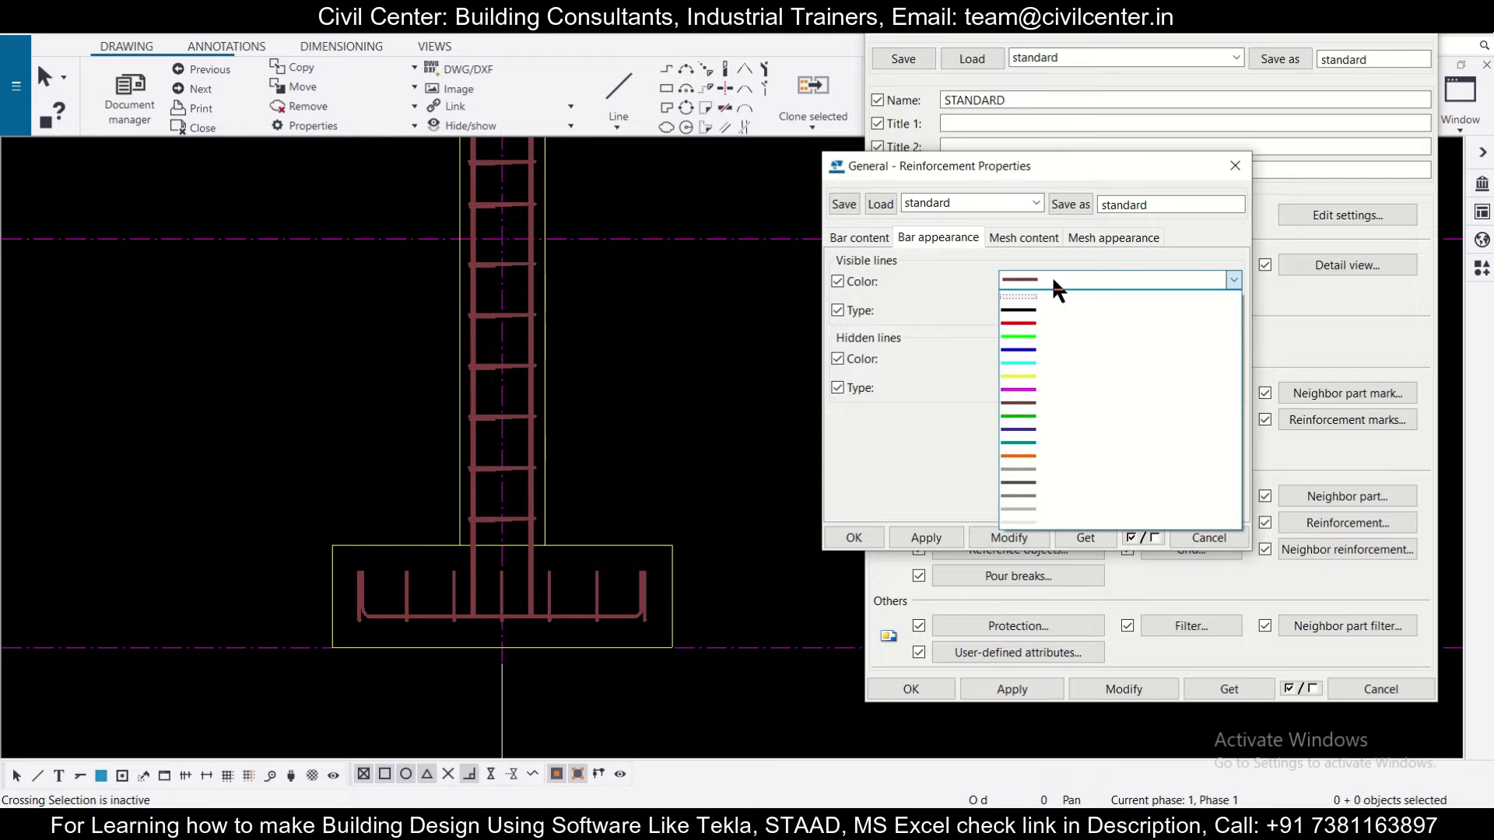
left_click(1038, 484)
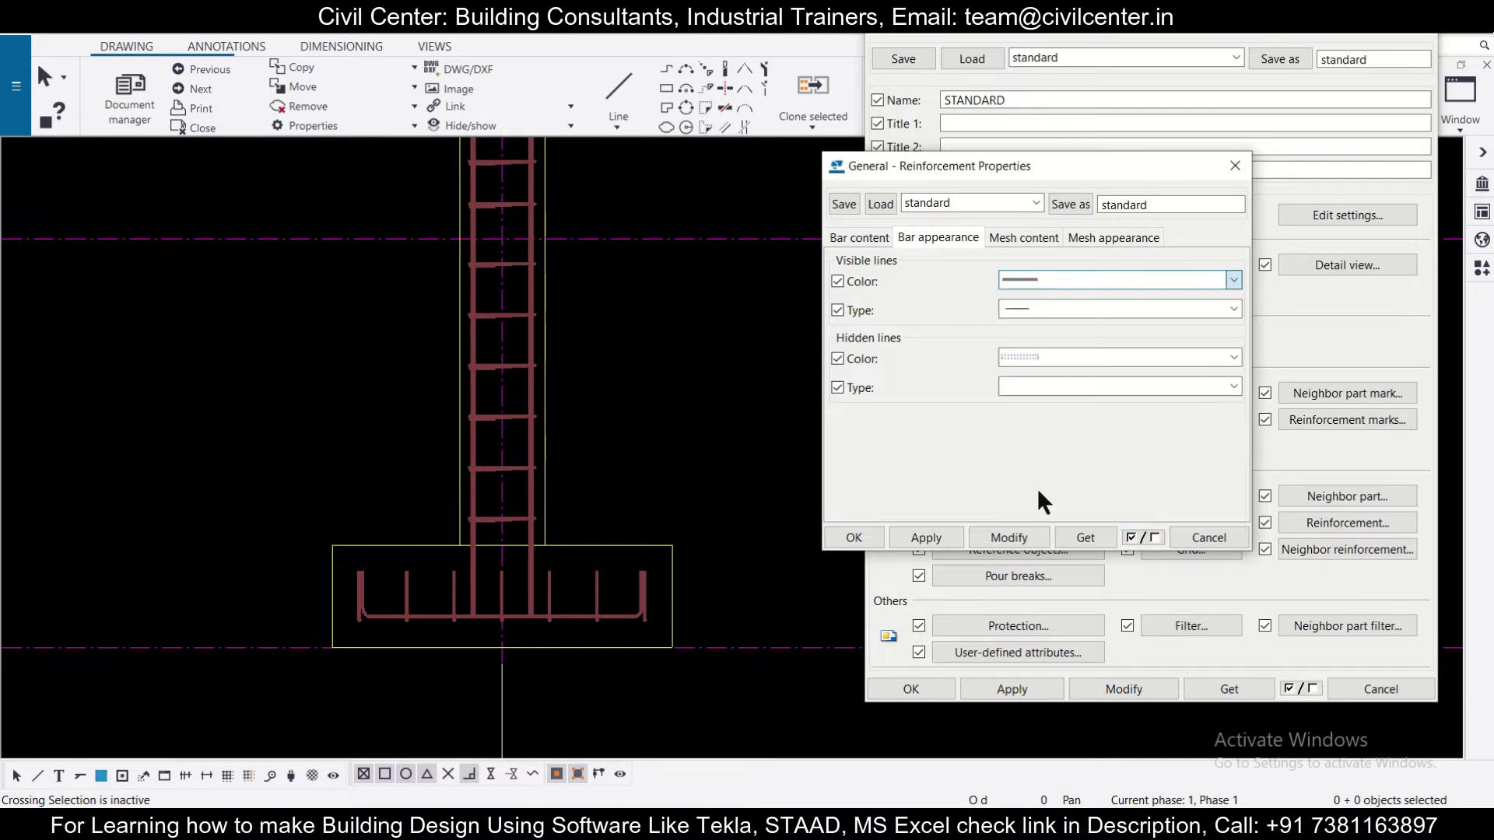
left_click(1020, 537)
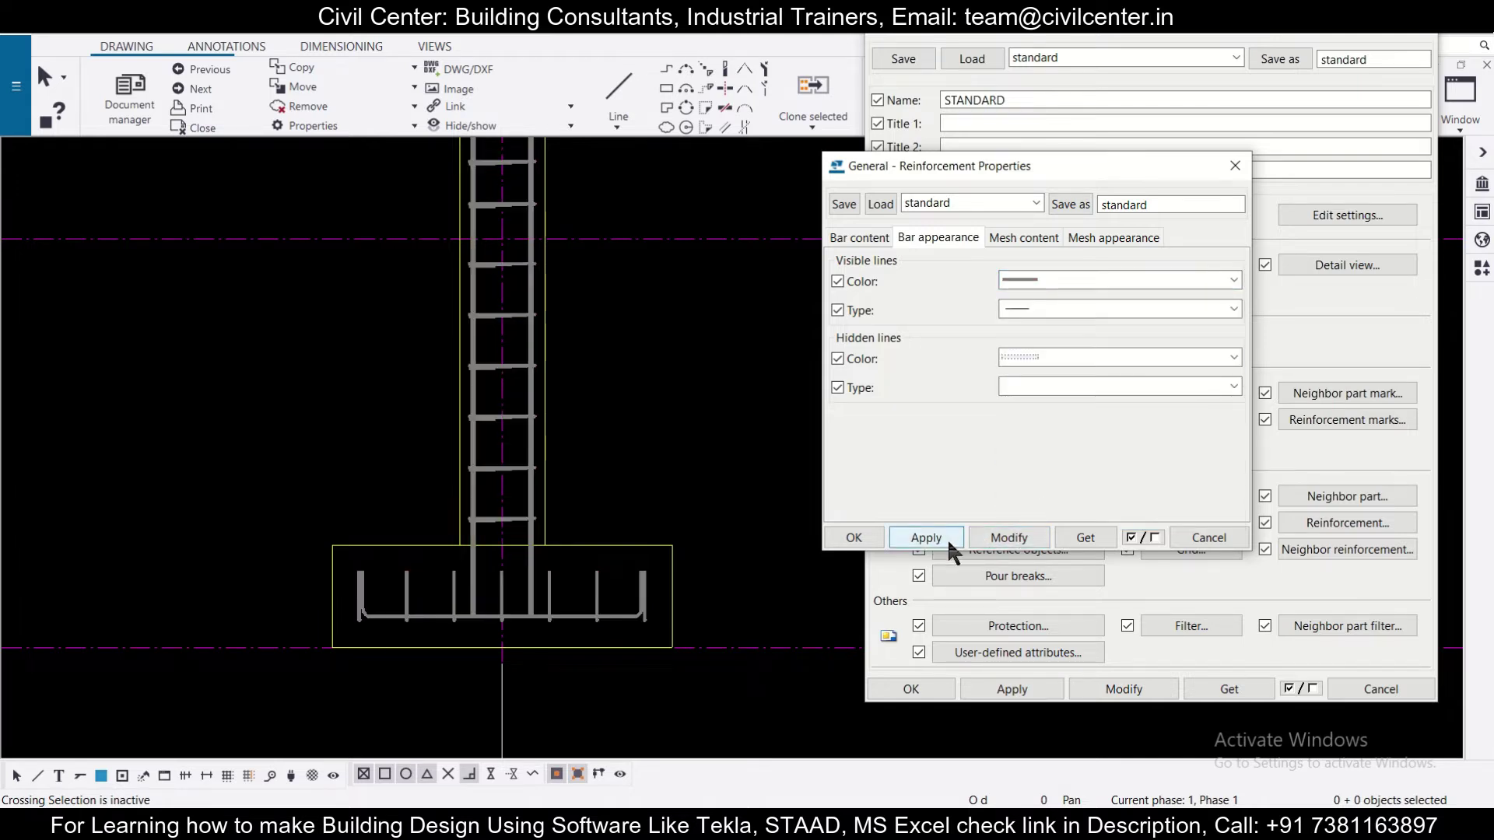
left_click(855, 538)
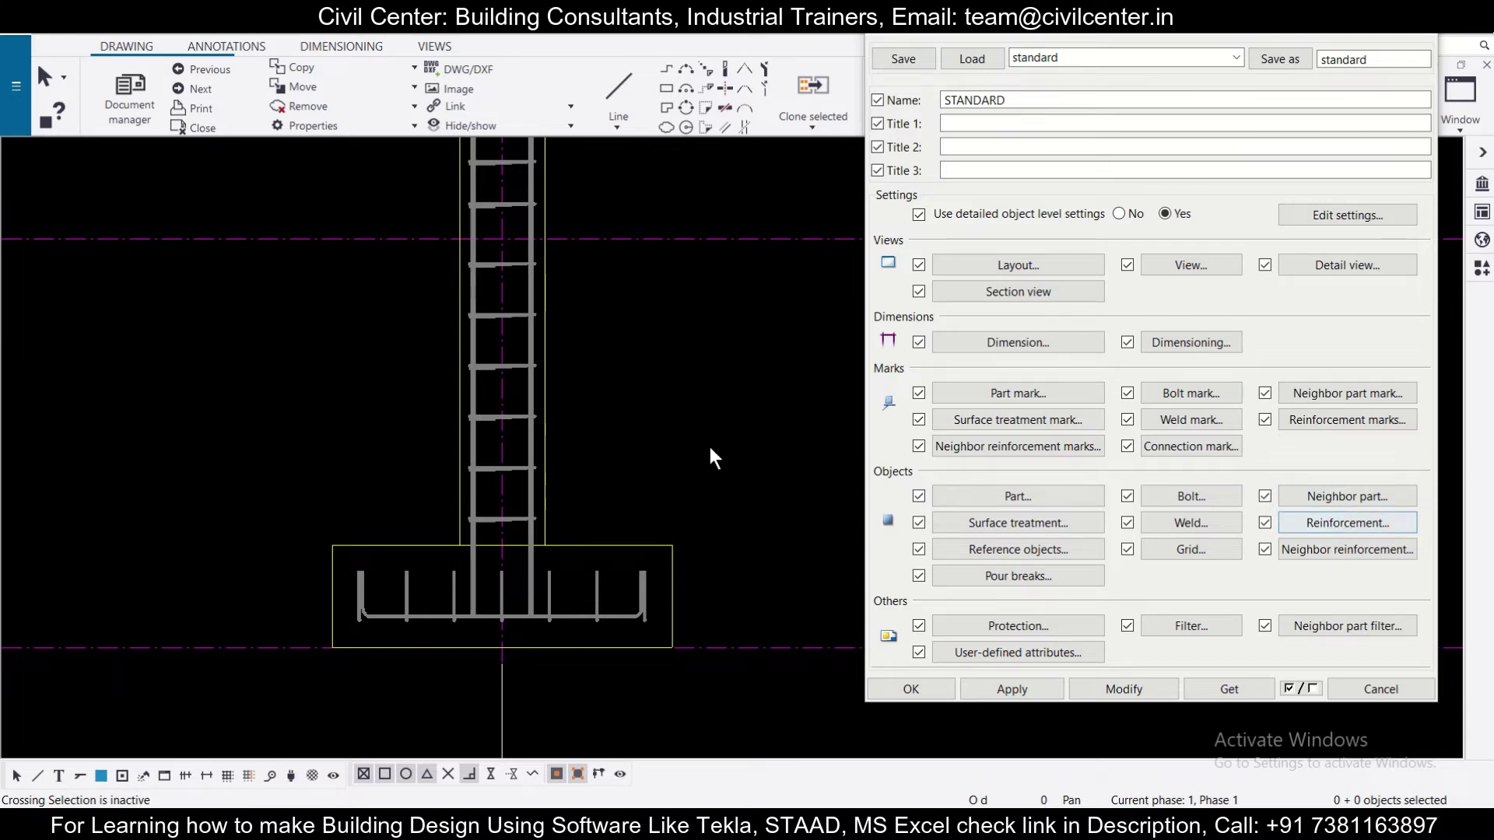
Step: Accept the general arrangement drawing properties and close them to clear the view of the sheet
scroll(623, 343, "down", 2)
scroll(615, 342, "down", 6)
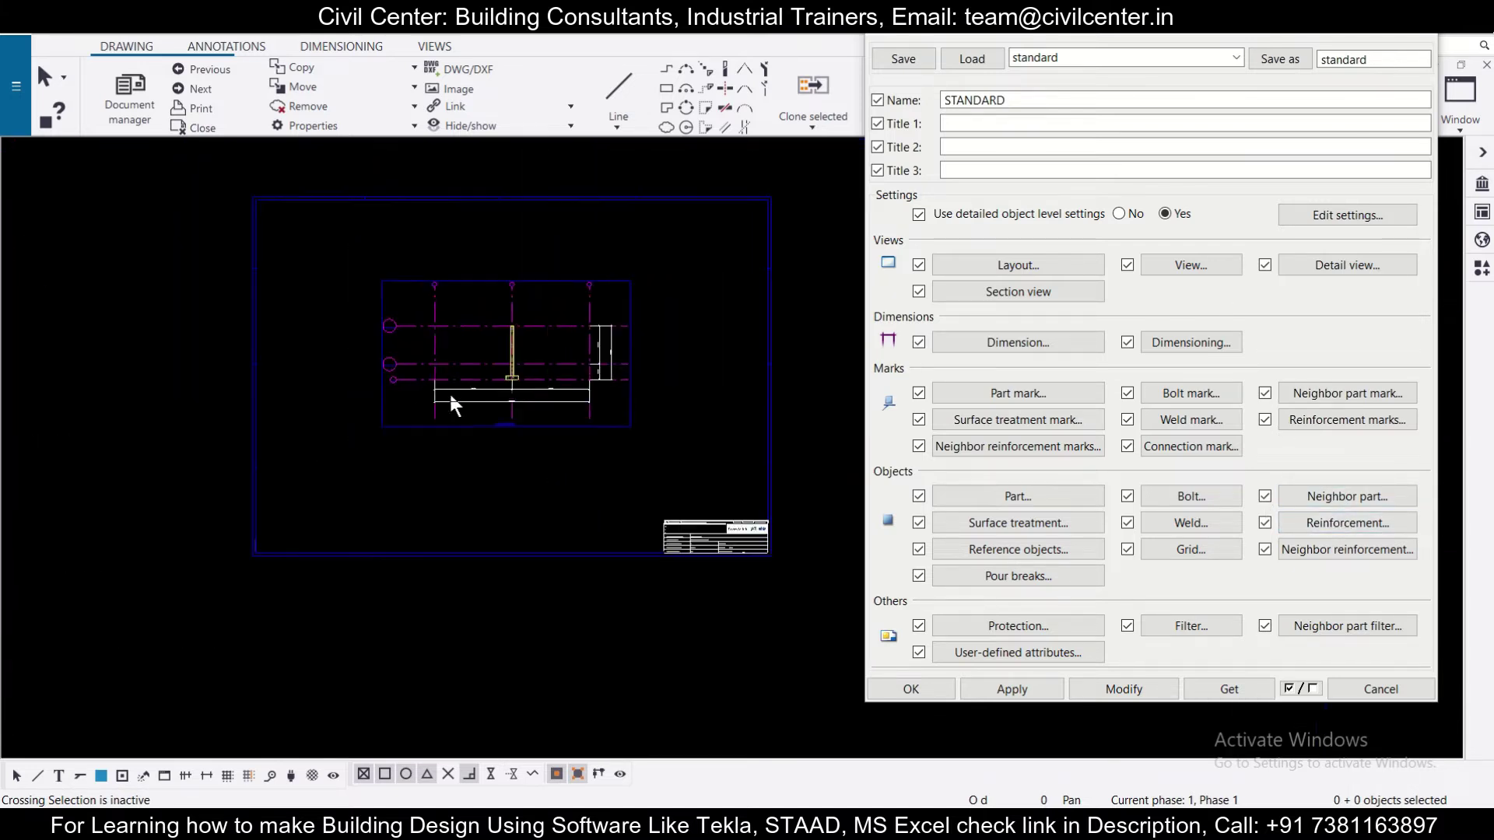
scroll(245, 460, "up", 6)
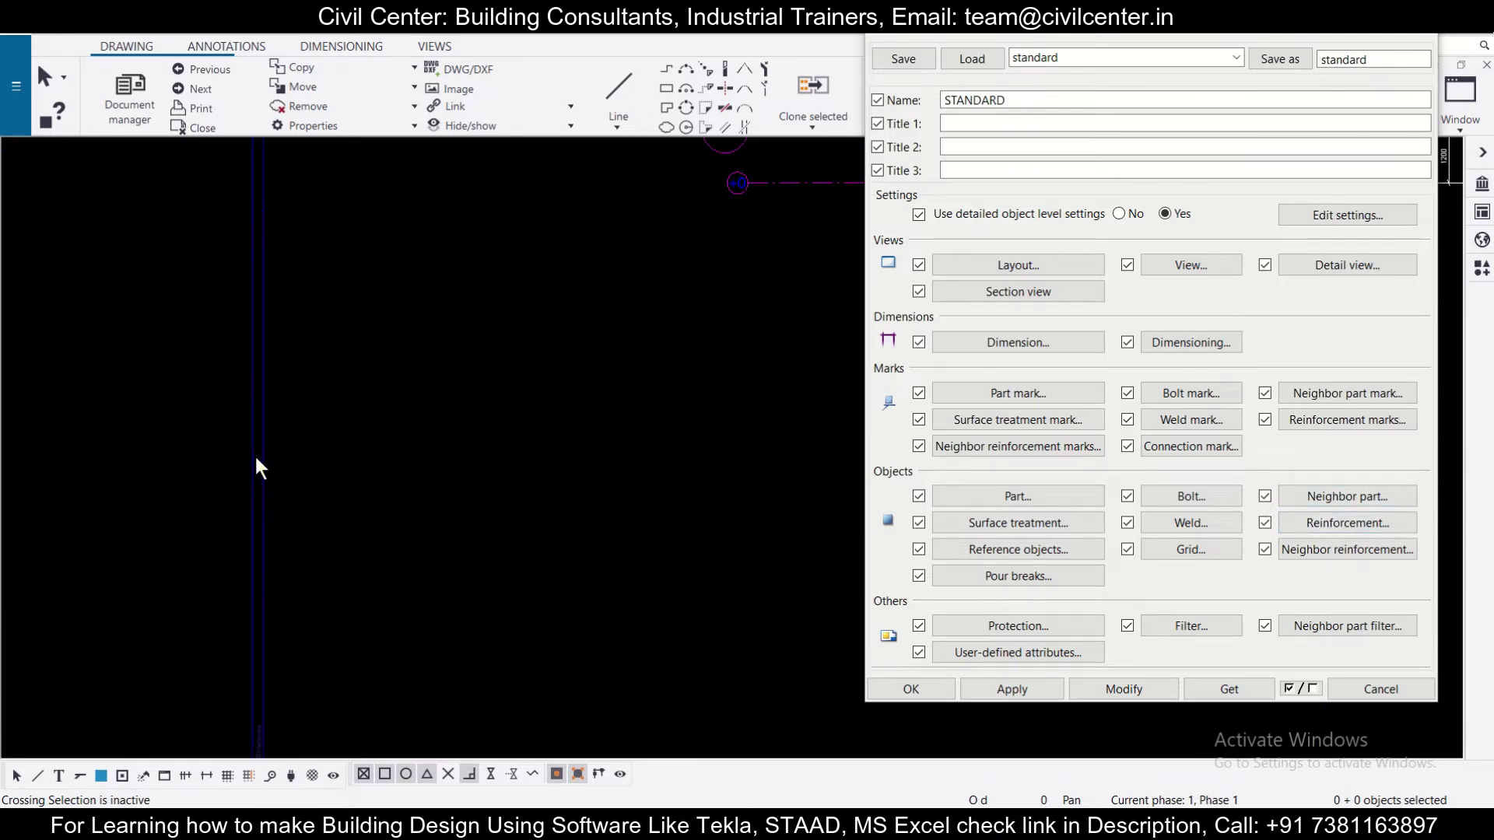
scroll(253, 455, "down", 3)
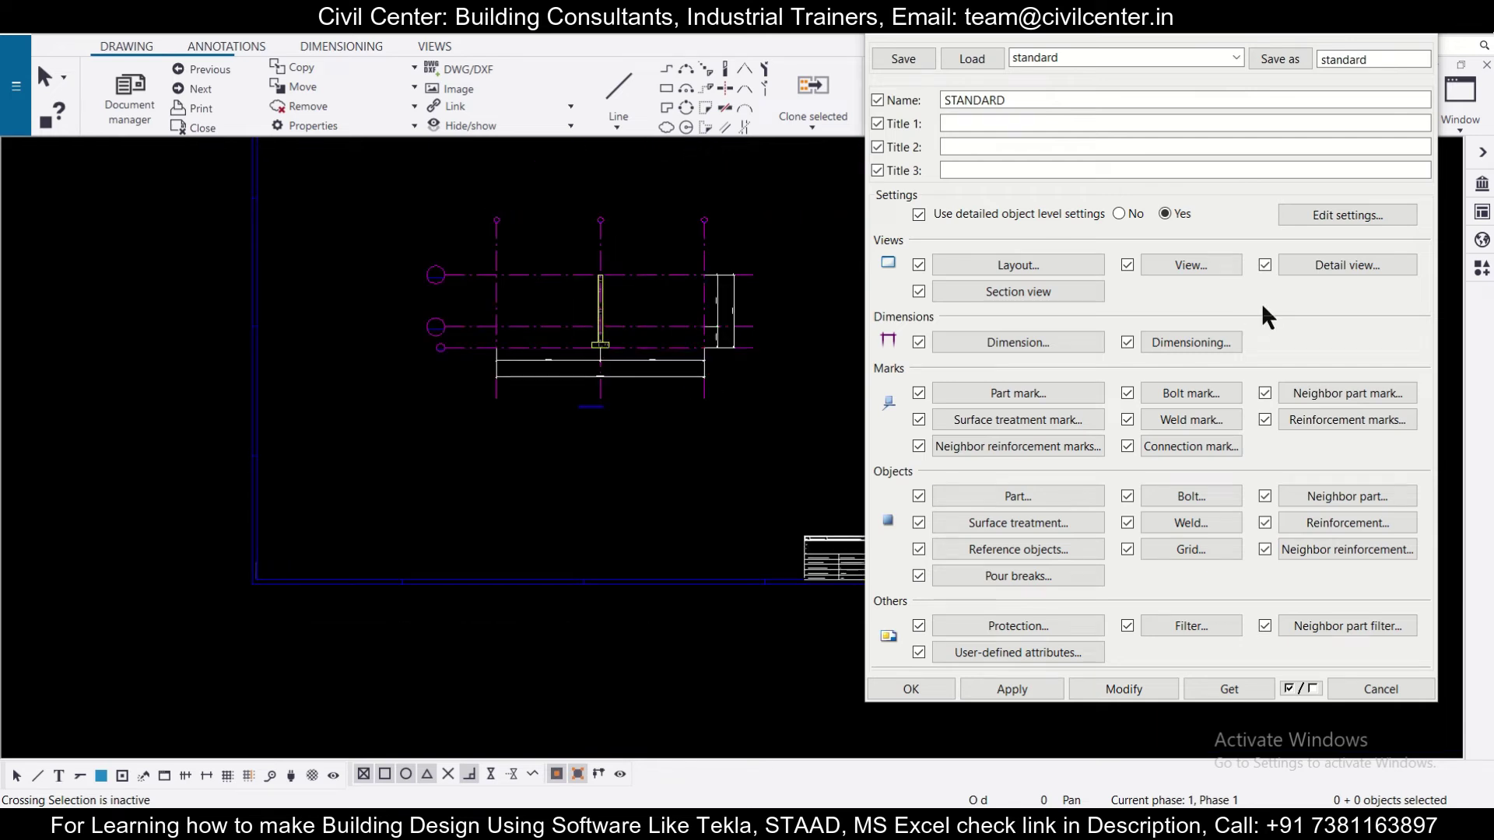
left_click_drag(1343, 17, 1278, 92)
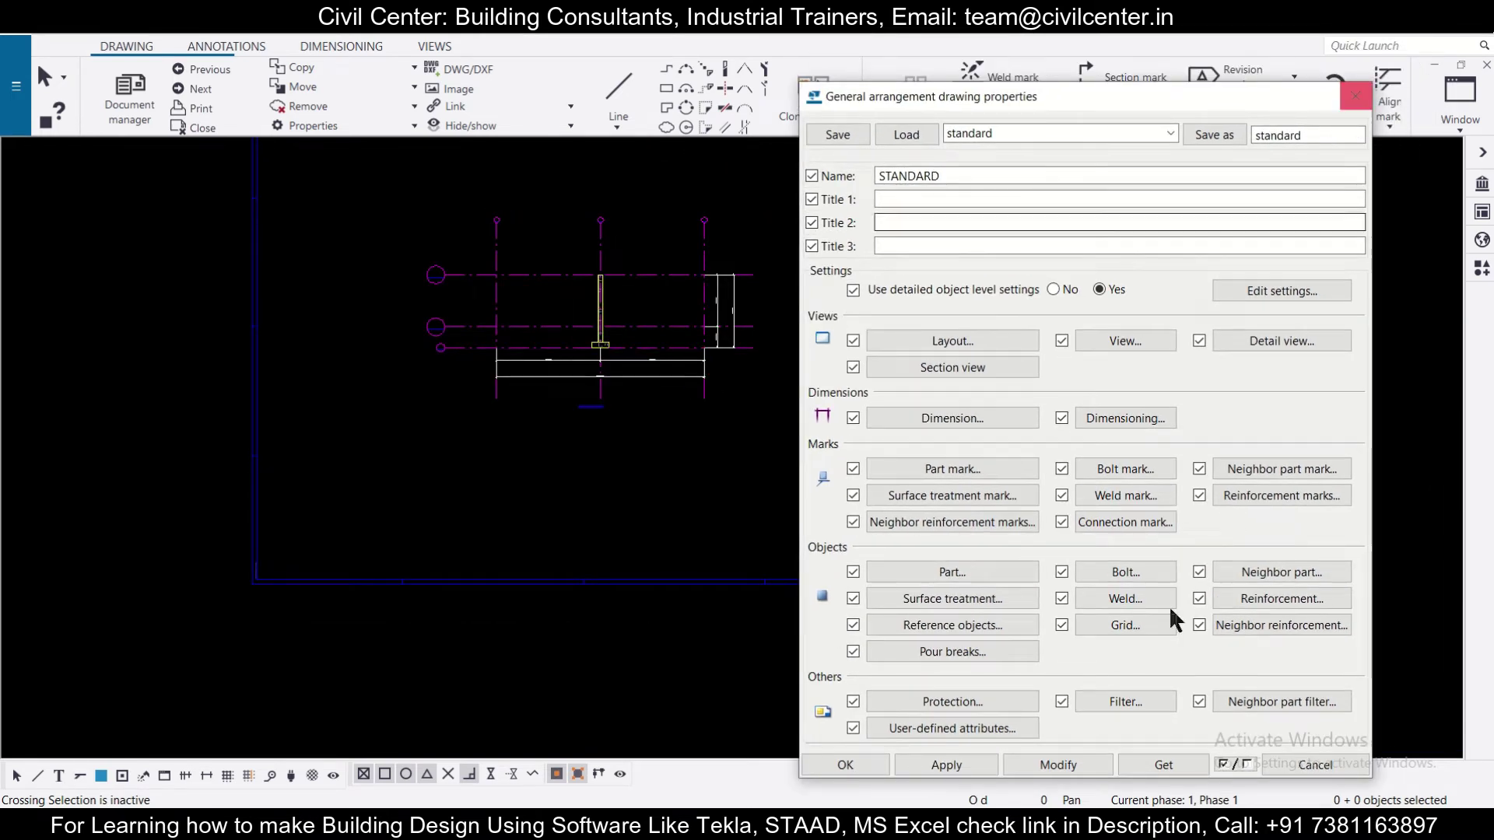
left_click(844, 766)
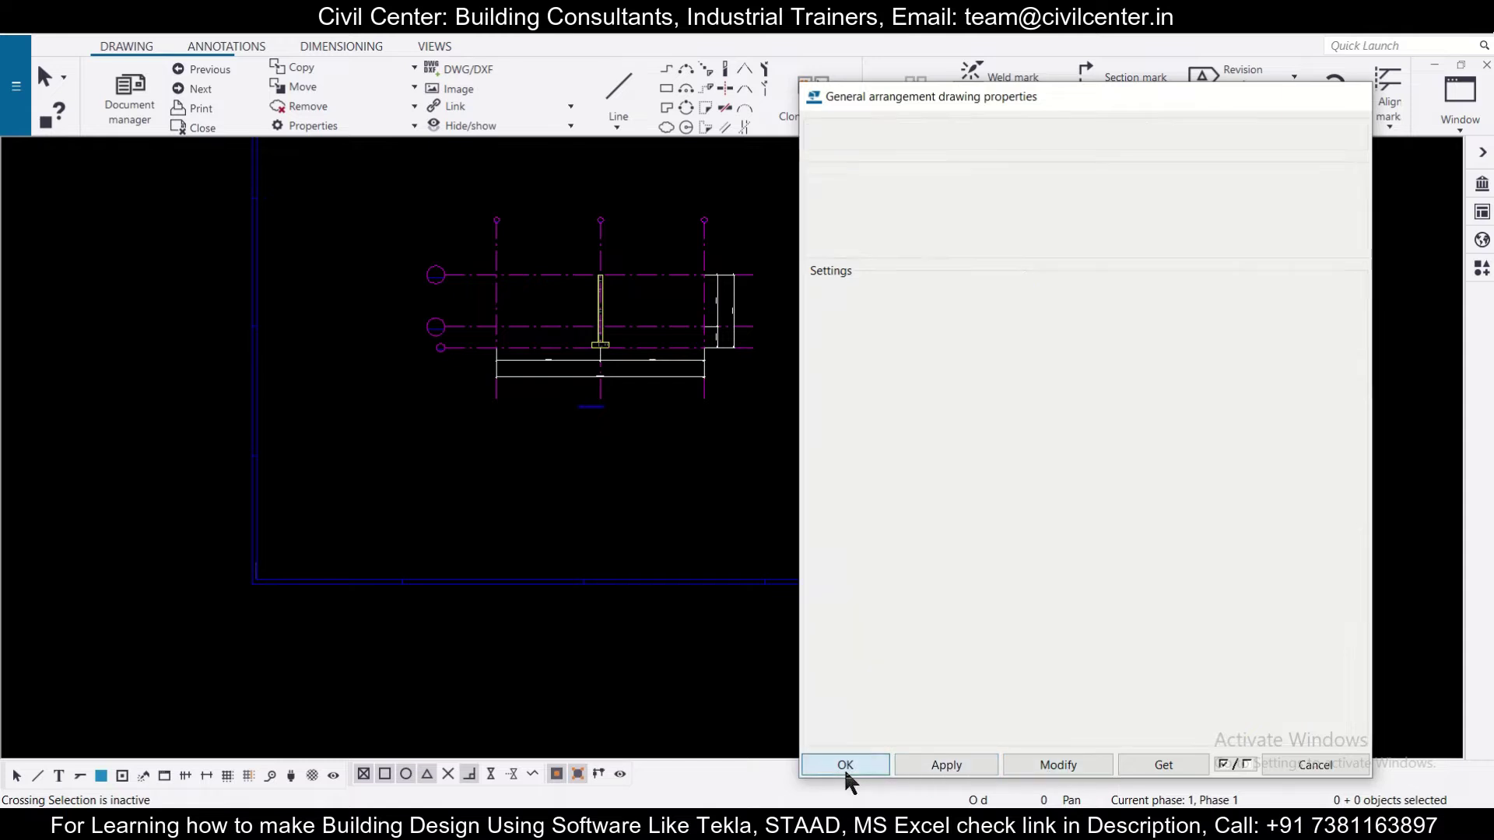
Step: Examine how the filled-line reinforcement is drawn along the column and in the footing of the GRID @B view
scroll(609, 269, "up", 5)
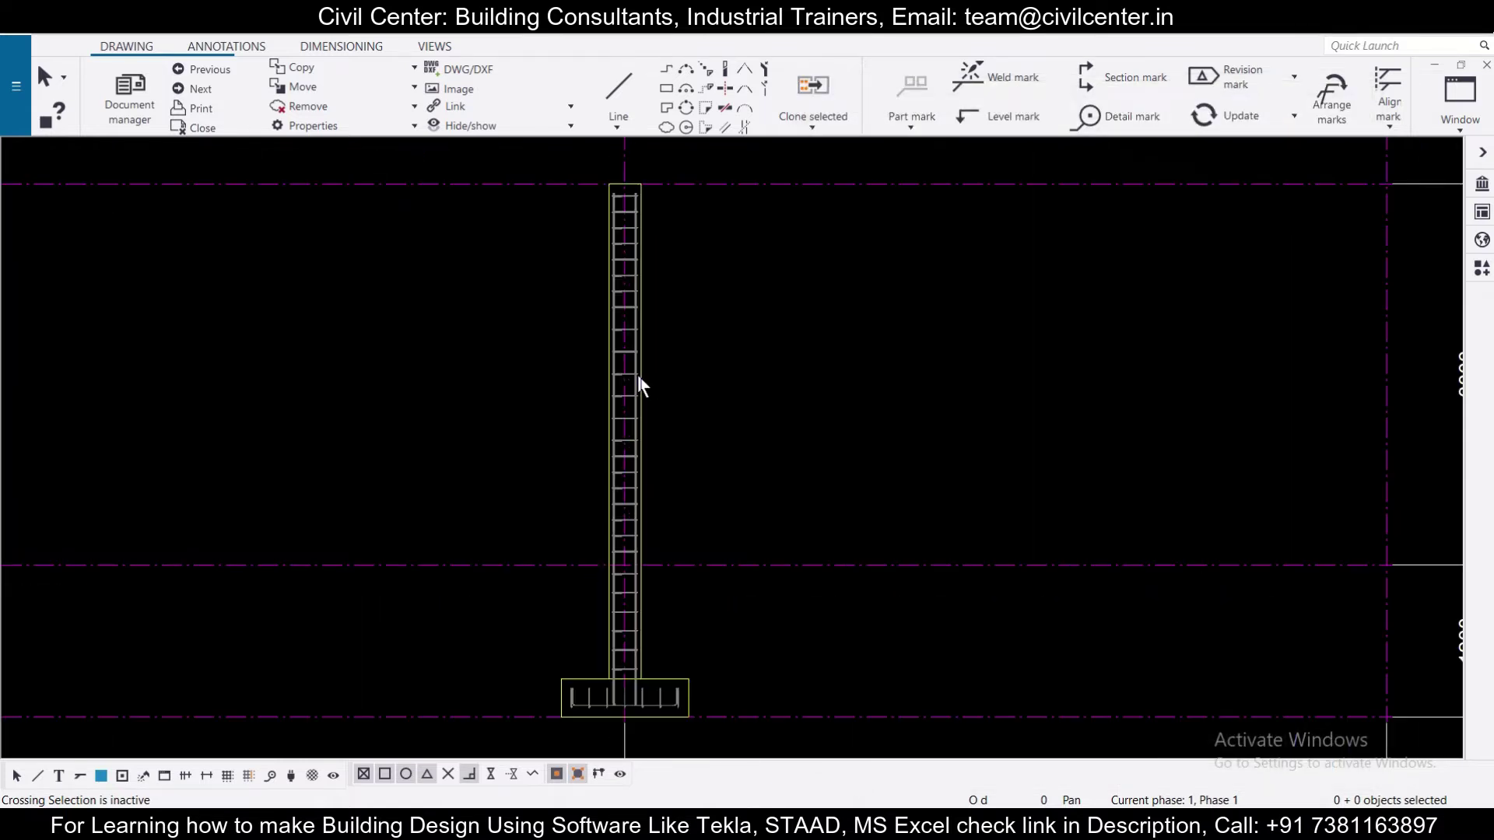
scroll(596, 220, "up", 2)
scroll(604, 487, "down", 2)
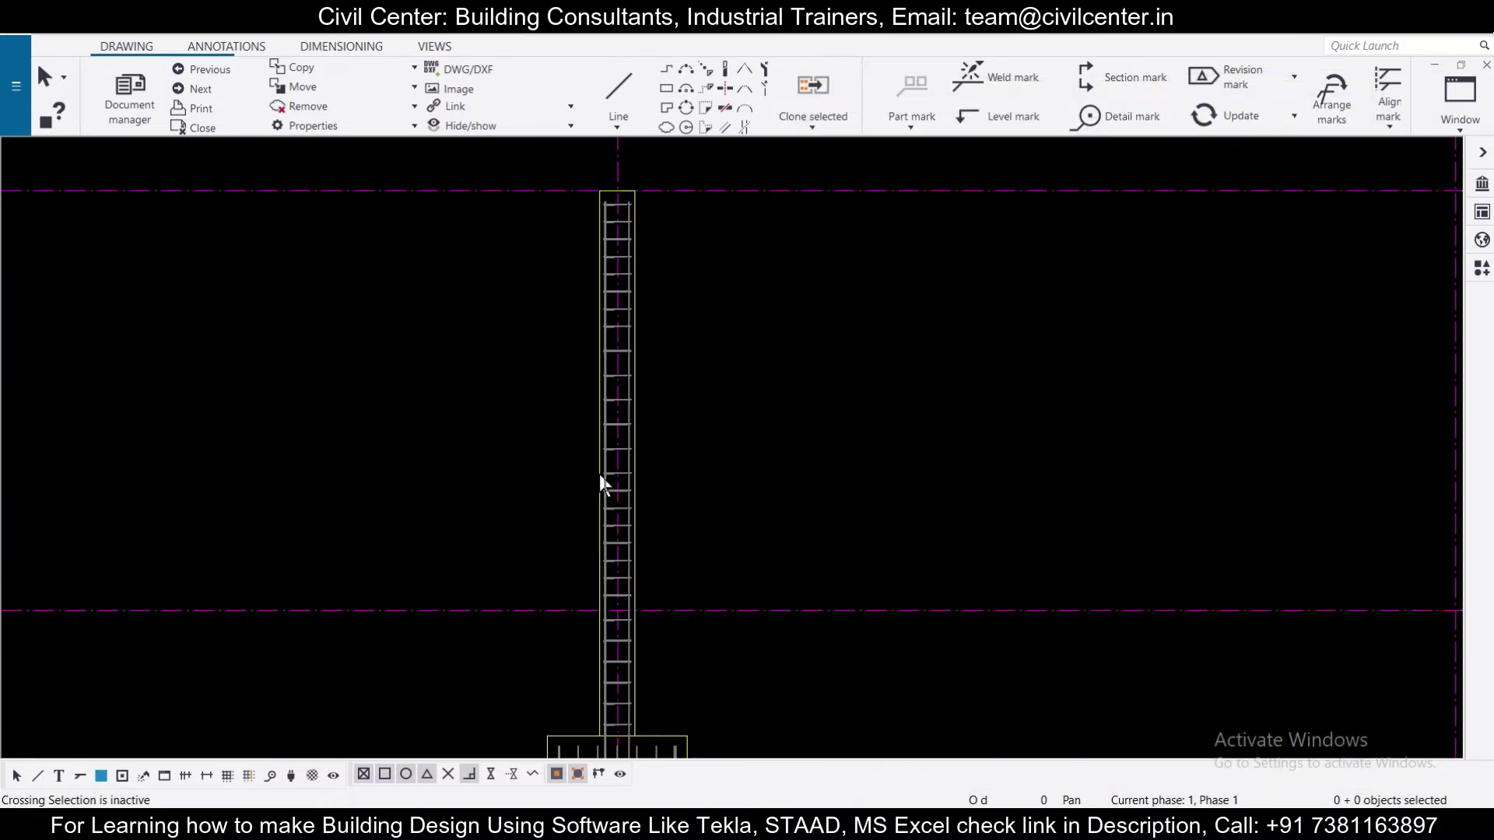
scroll(647, 600, "up", 2)
scroll(646, 591, "up", 3)
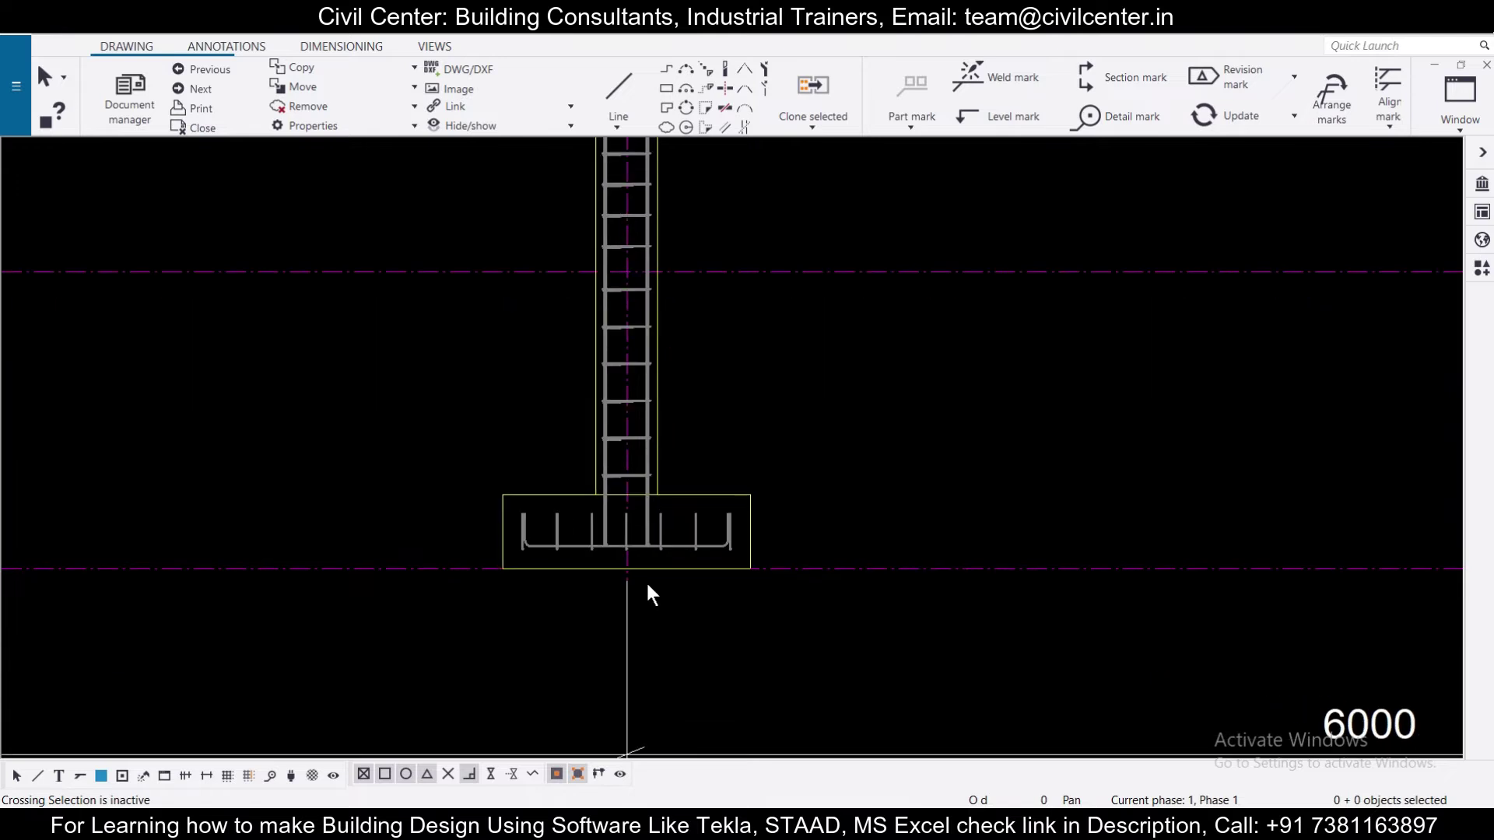
scroll(654, 560, "down", 3)
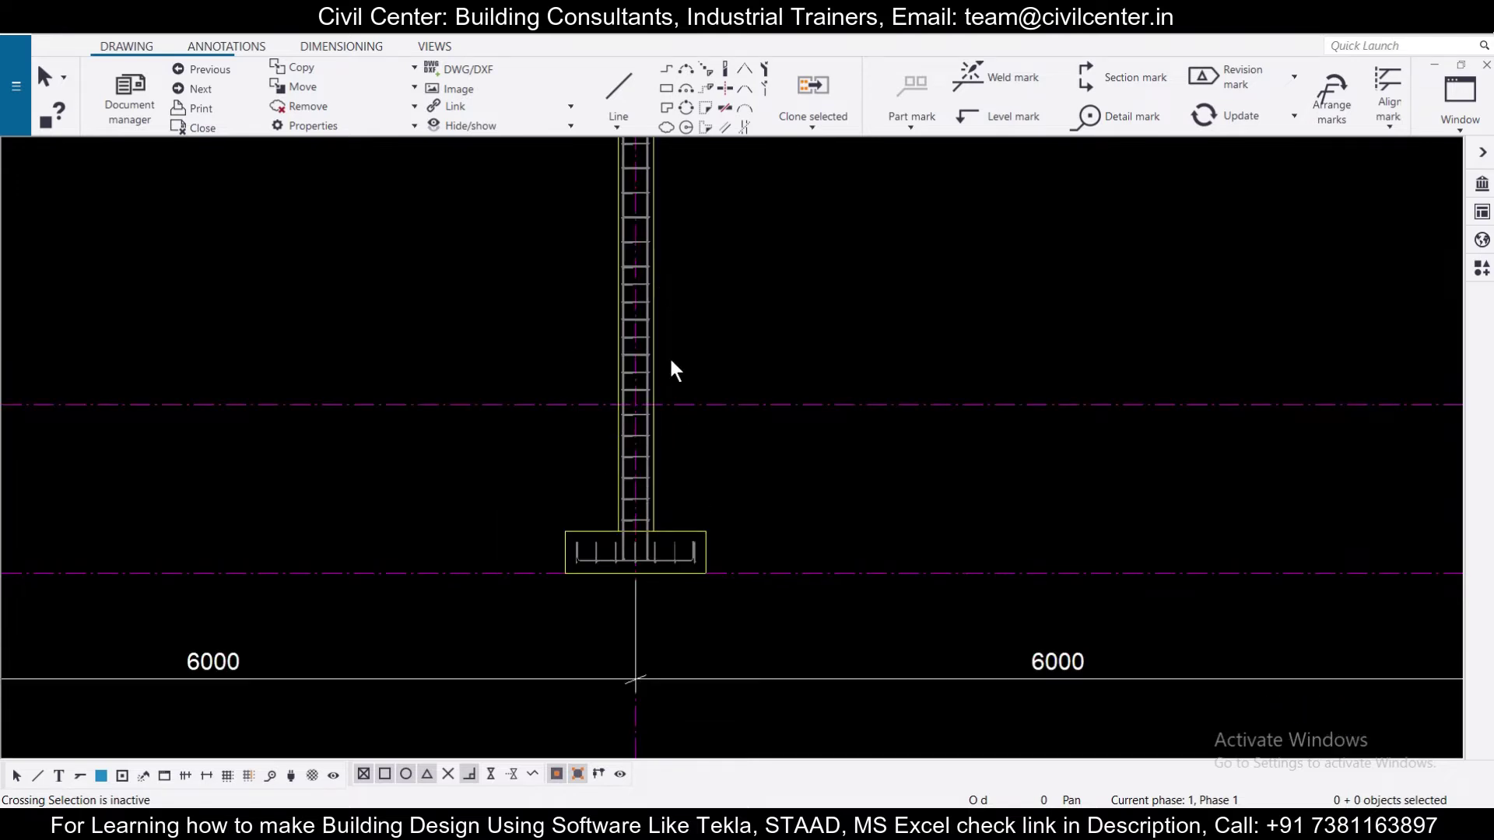
scroll(670, 367, "down", 2)
middle_click_drag(695, 205, 601, 298)
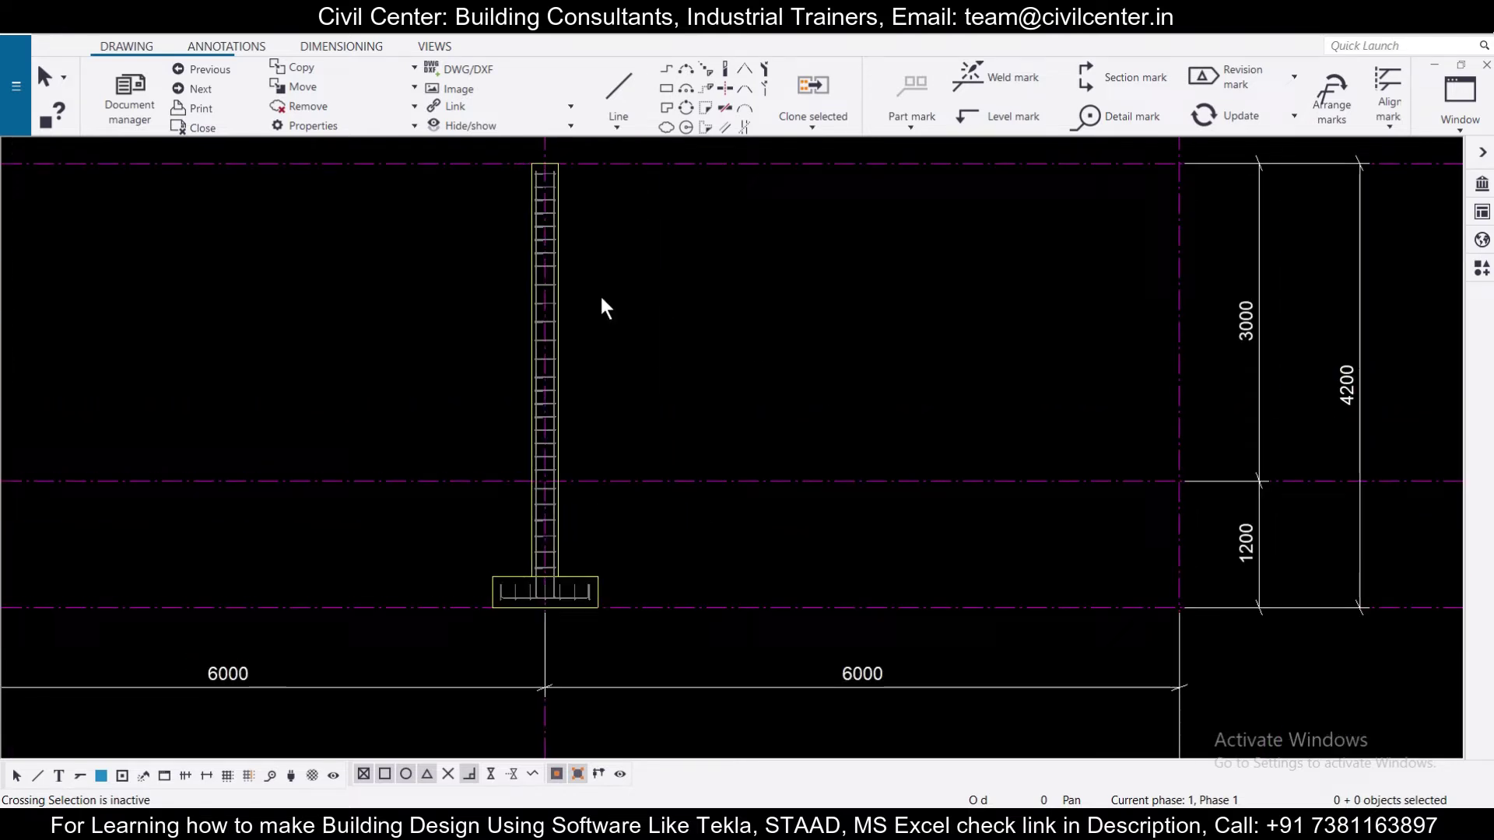
Step: Start a section view and define its cut plane horizontally across the column at a tie above the +1200 level
left_click(343, 48)
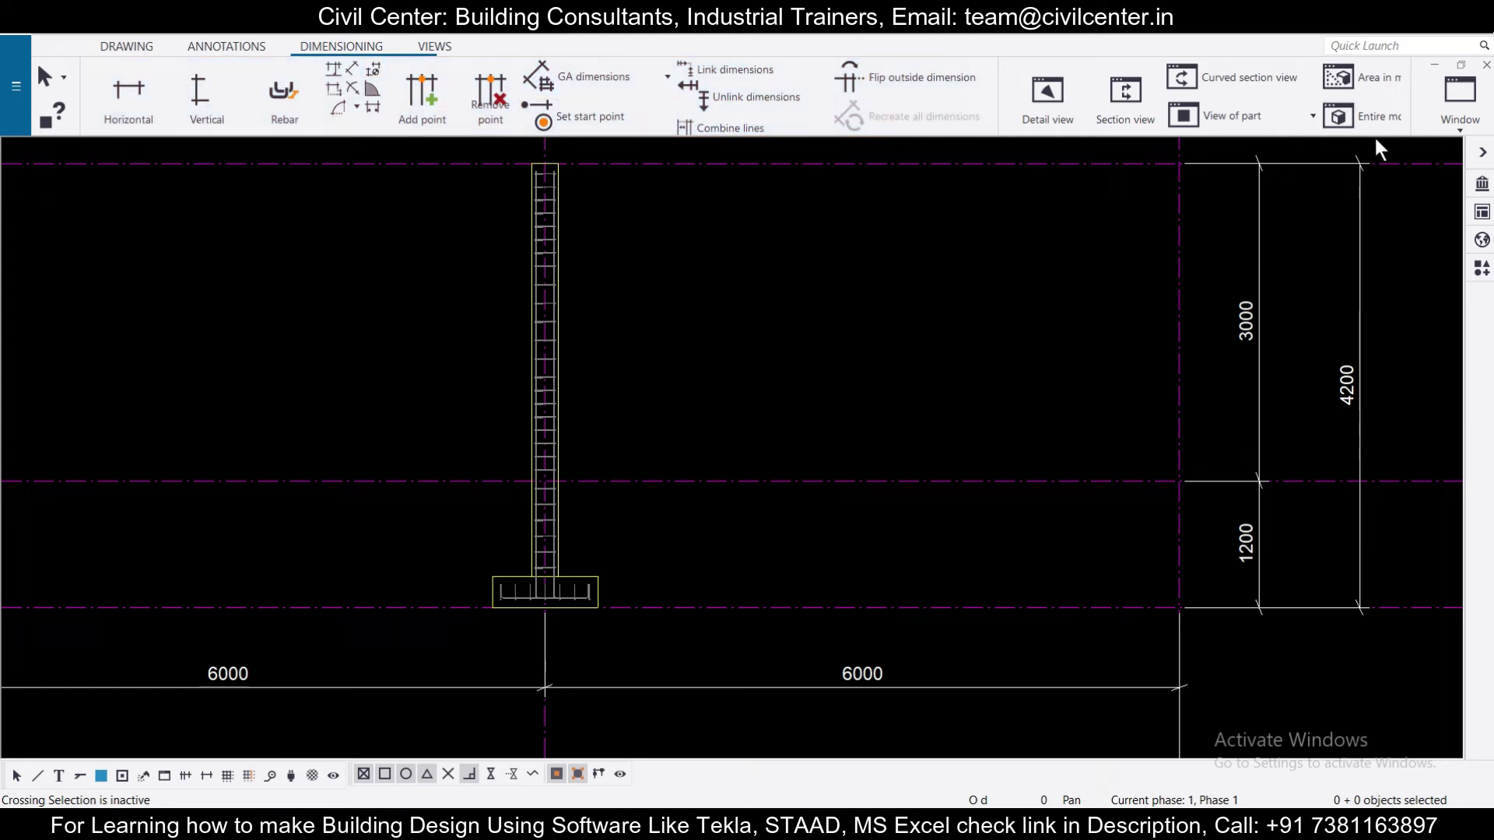
left_click(1125, 105)
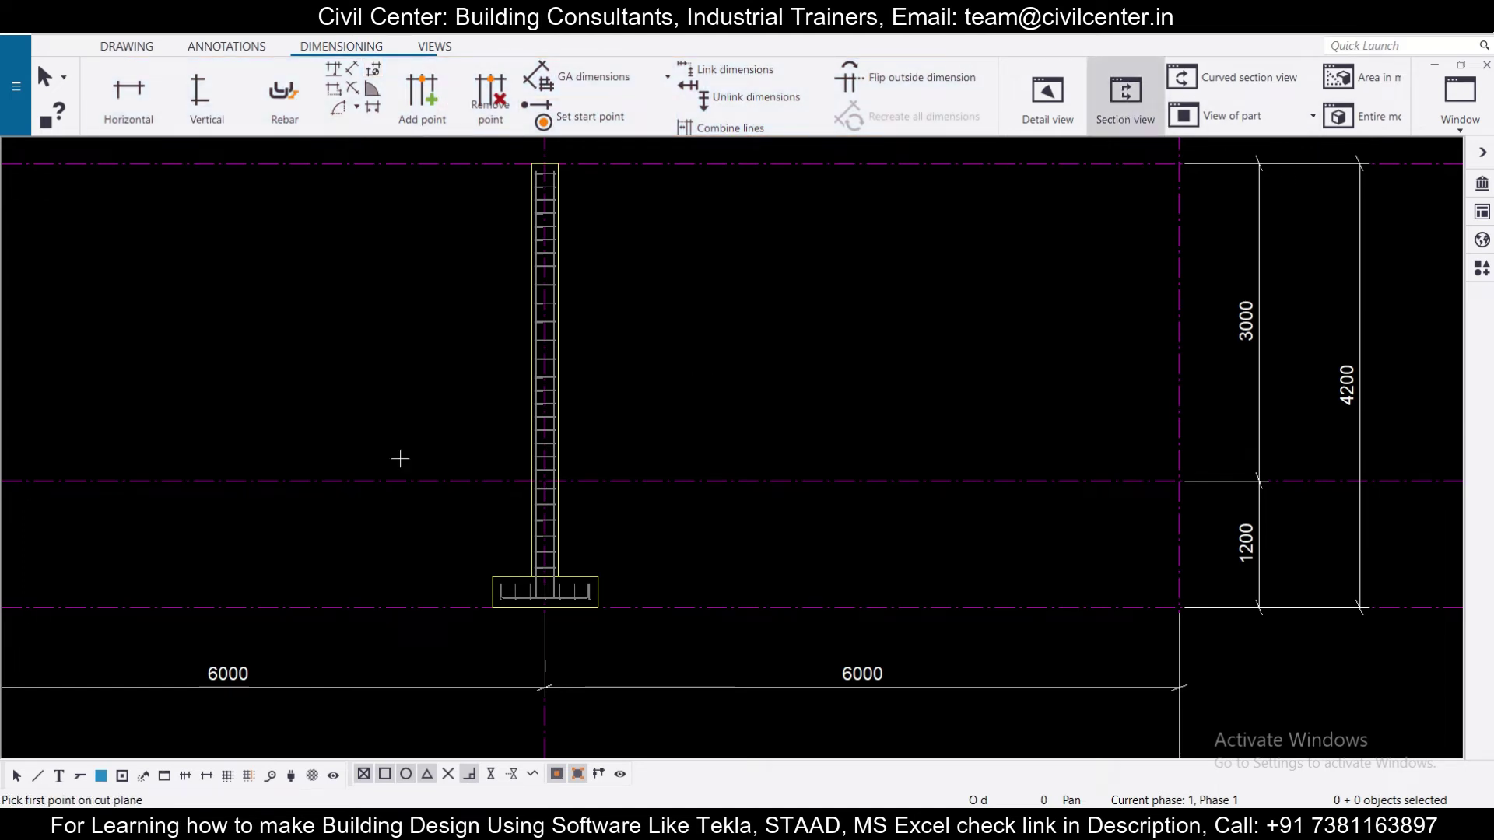
left_click(465, 366)
scroll(536, 389, "up", 2)
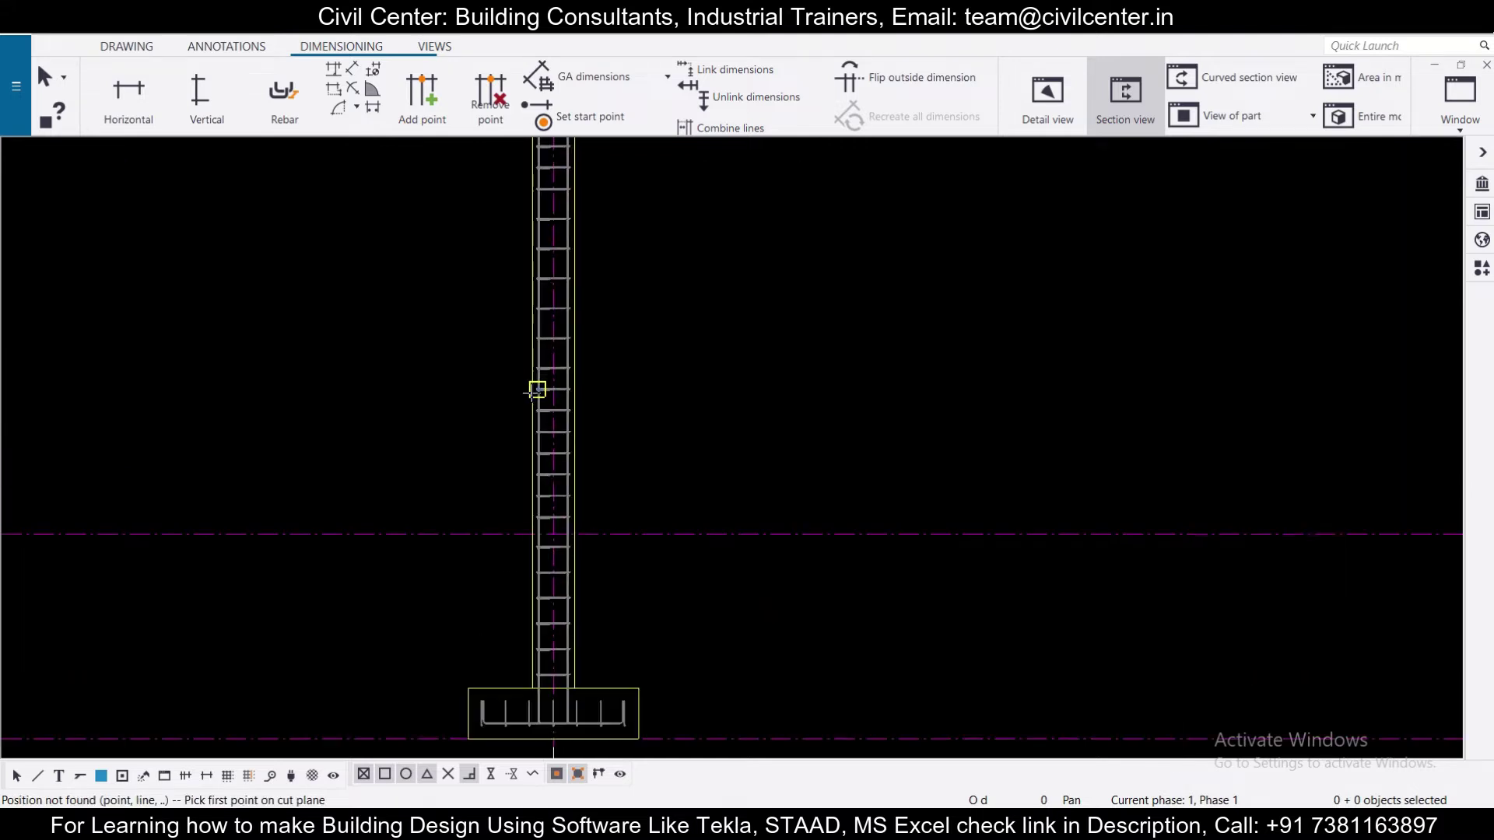
left_click(541, 387)
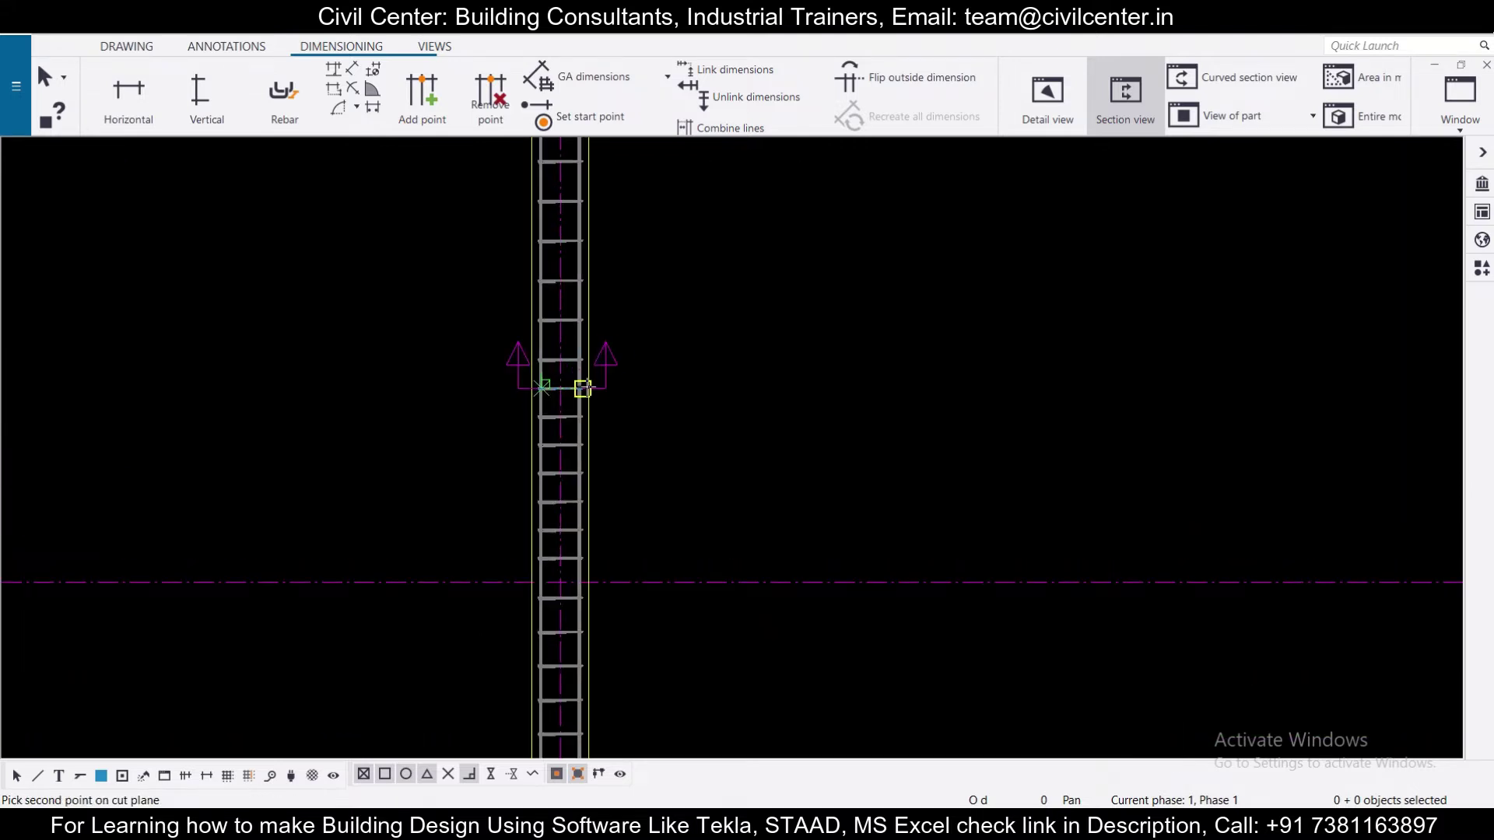
left_click(583, 389)
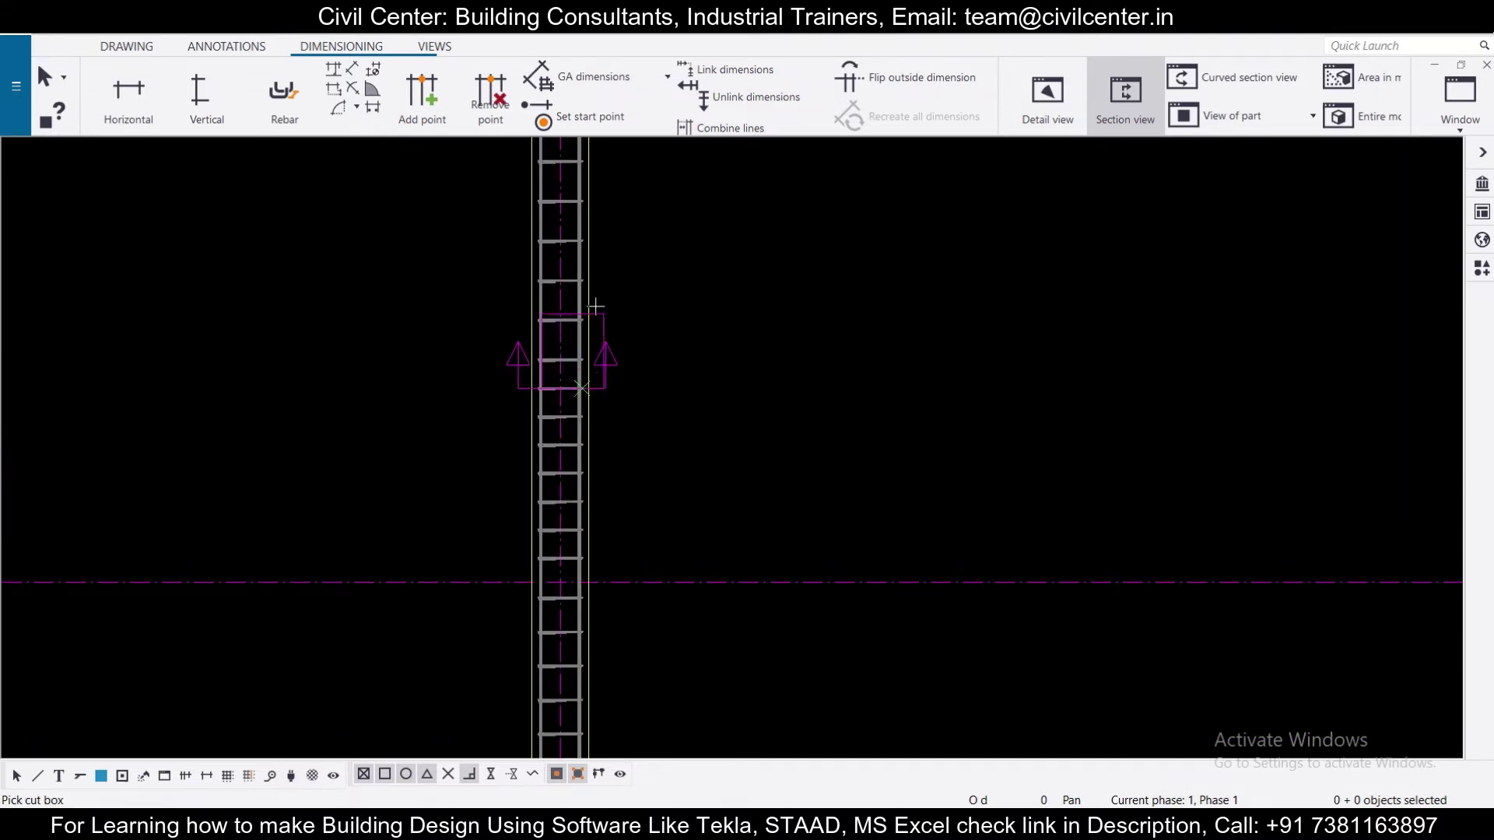
Step: Define a cut box extending past both sides of the column and place the section view to the right of the GRID @B view
left_click(363, 268)
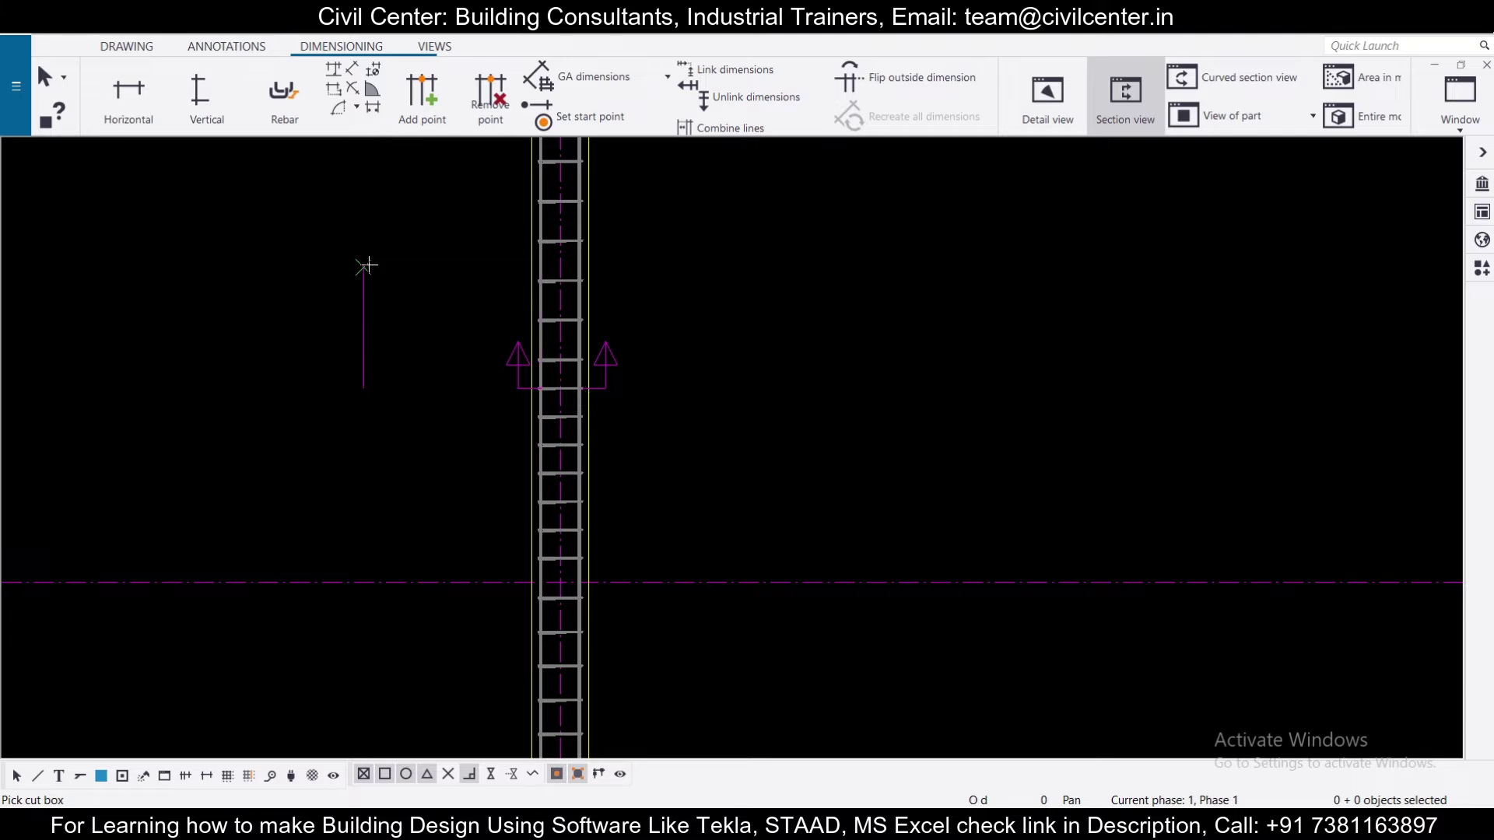
left_click(751, 249)
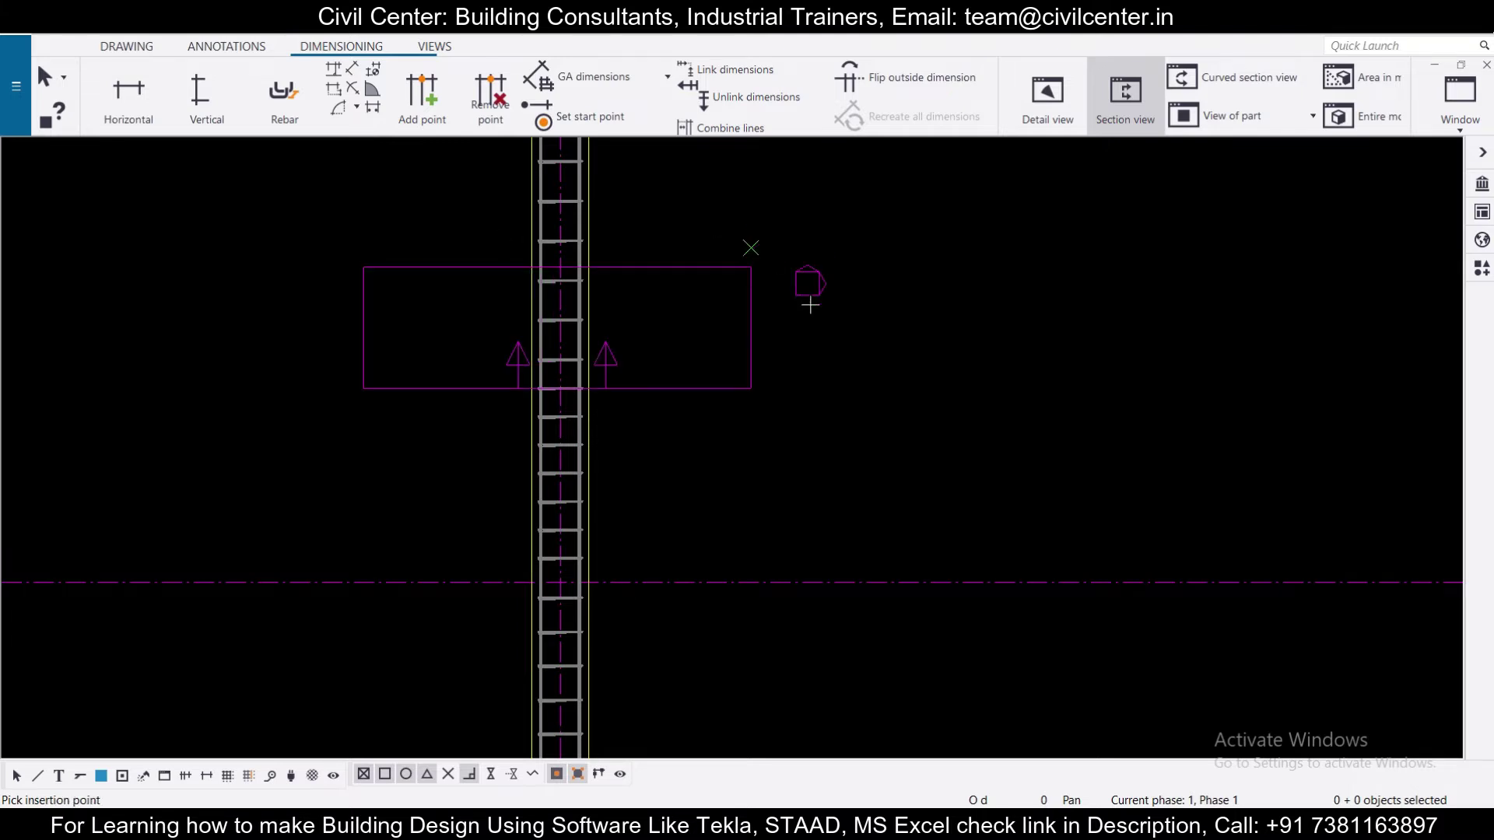
scroll(786, 343, "down", 1)
scroll(786, 342, "down", 5)
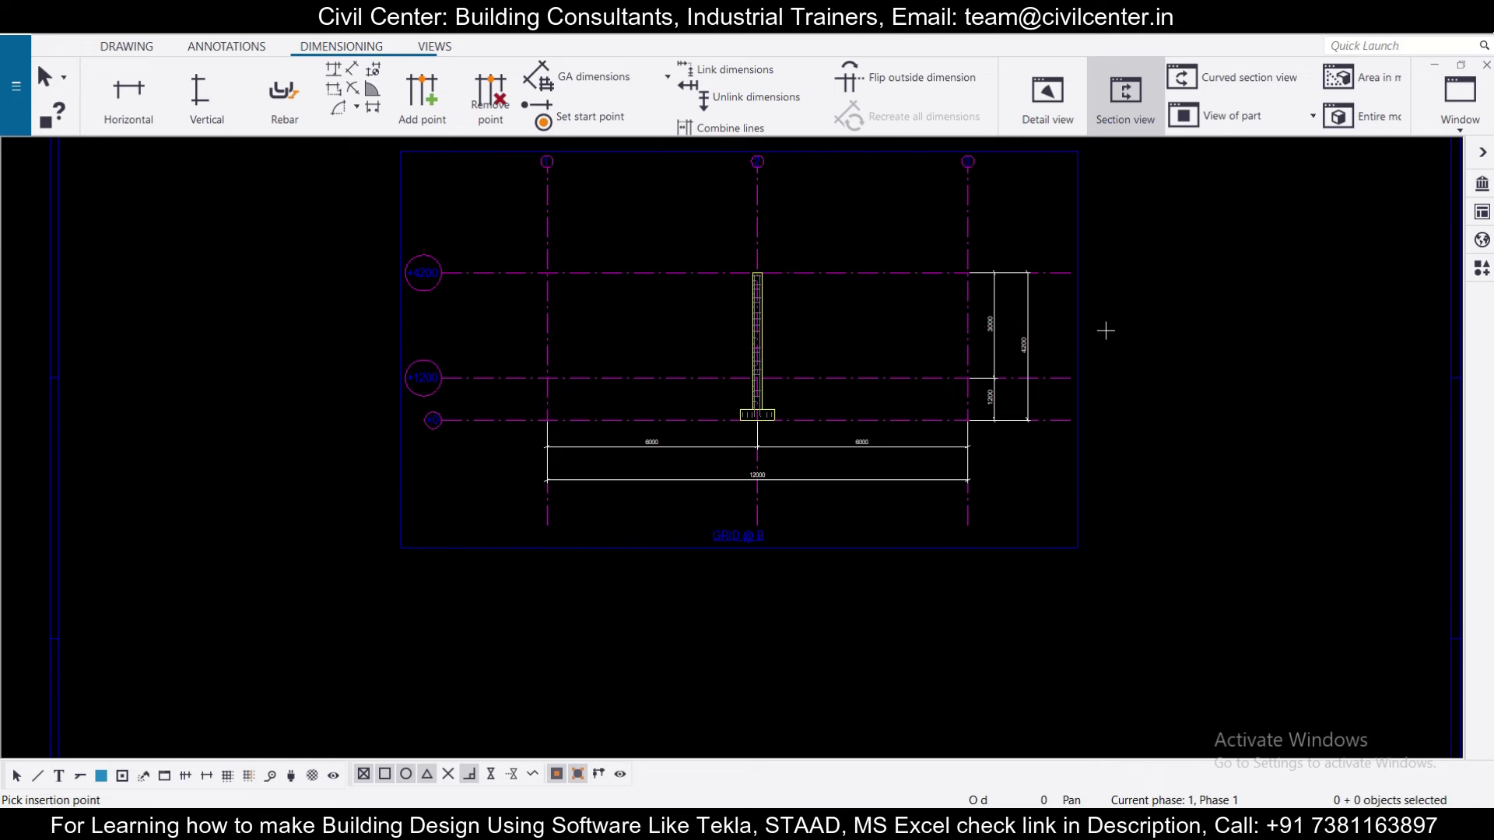
mouse_move(1045, 341)
middle_mouse_down()
mouse_move(850, 411)
mouse_move(668, 428)
middle_mouse_up()
left_click(769, 409)
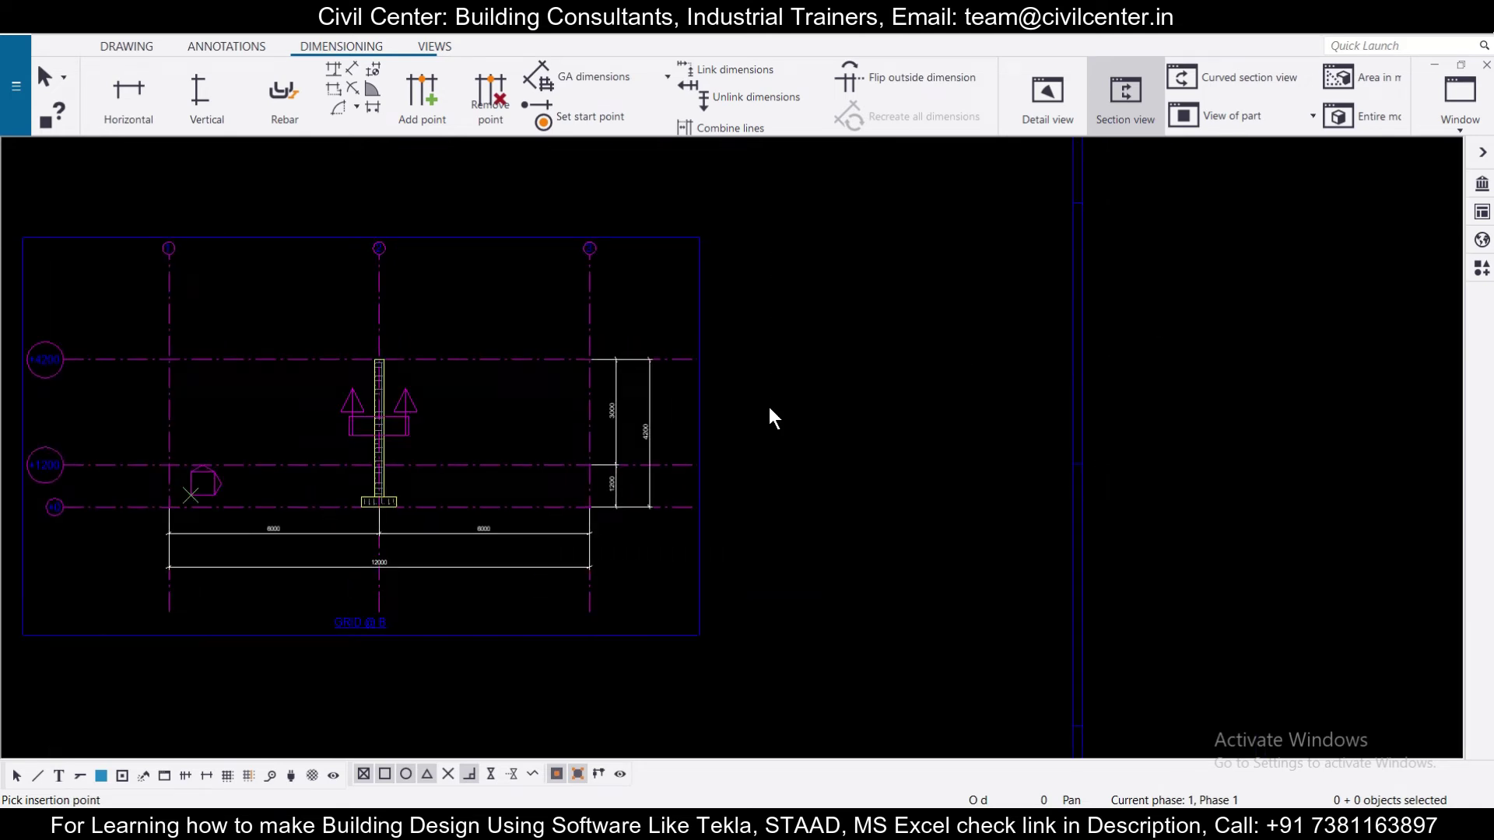
Step: Examine the column bars, tie and reinforcement marks in the A - A section view
scroll(736, 448, "up", 5)
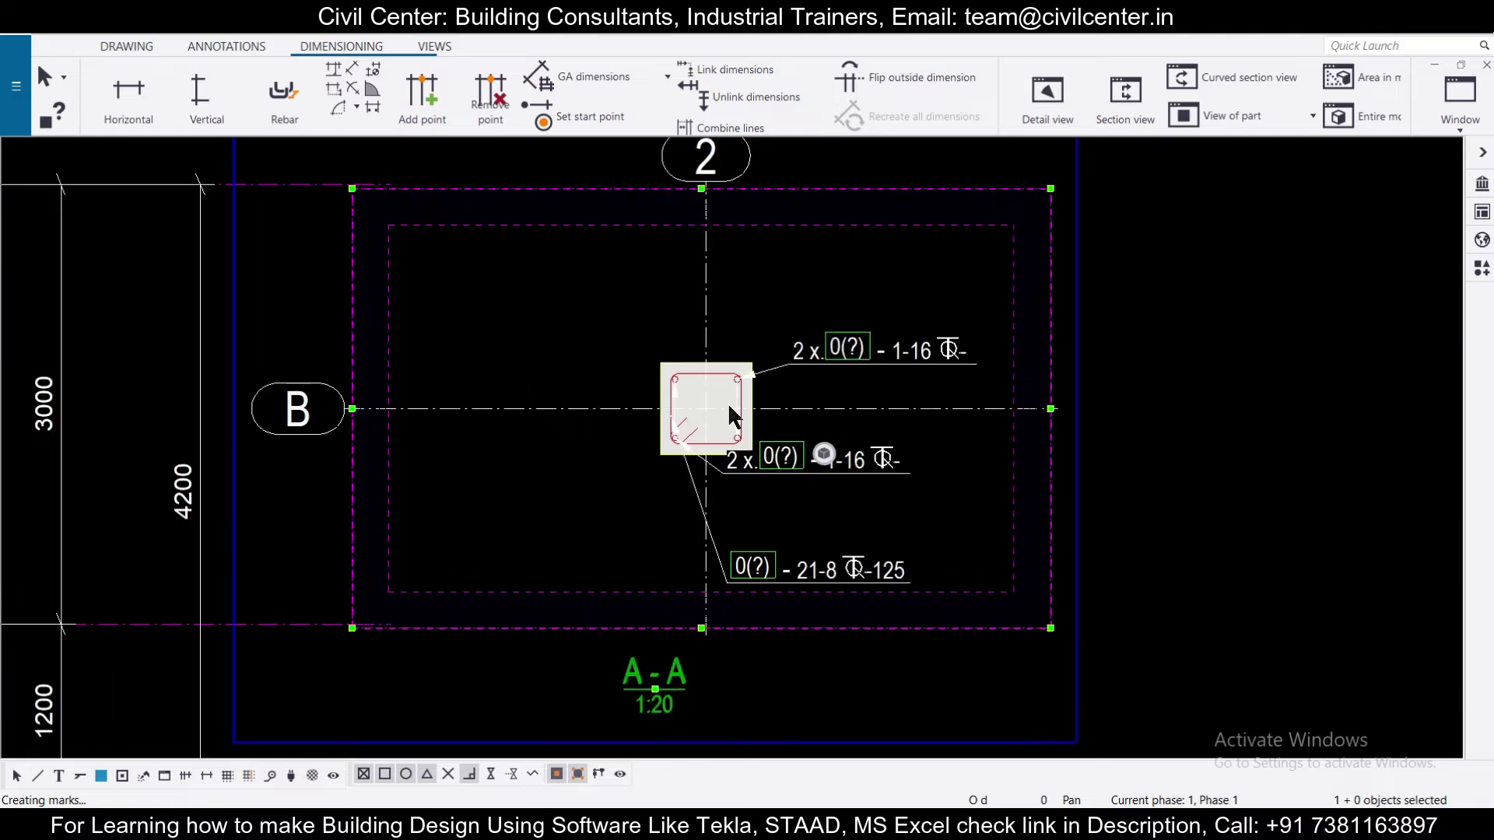
scroll(856, 432, "up", 2)
scroll(787, 382, "up", 2)
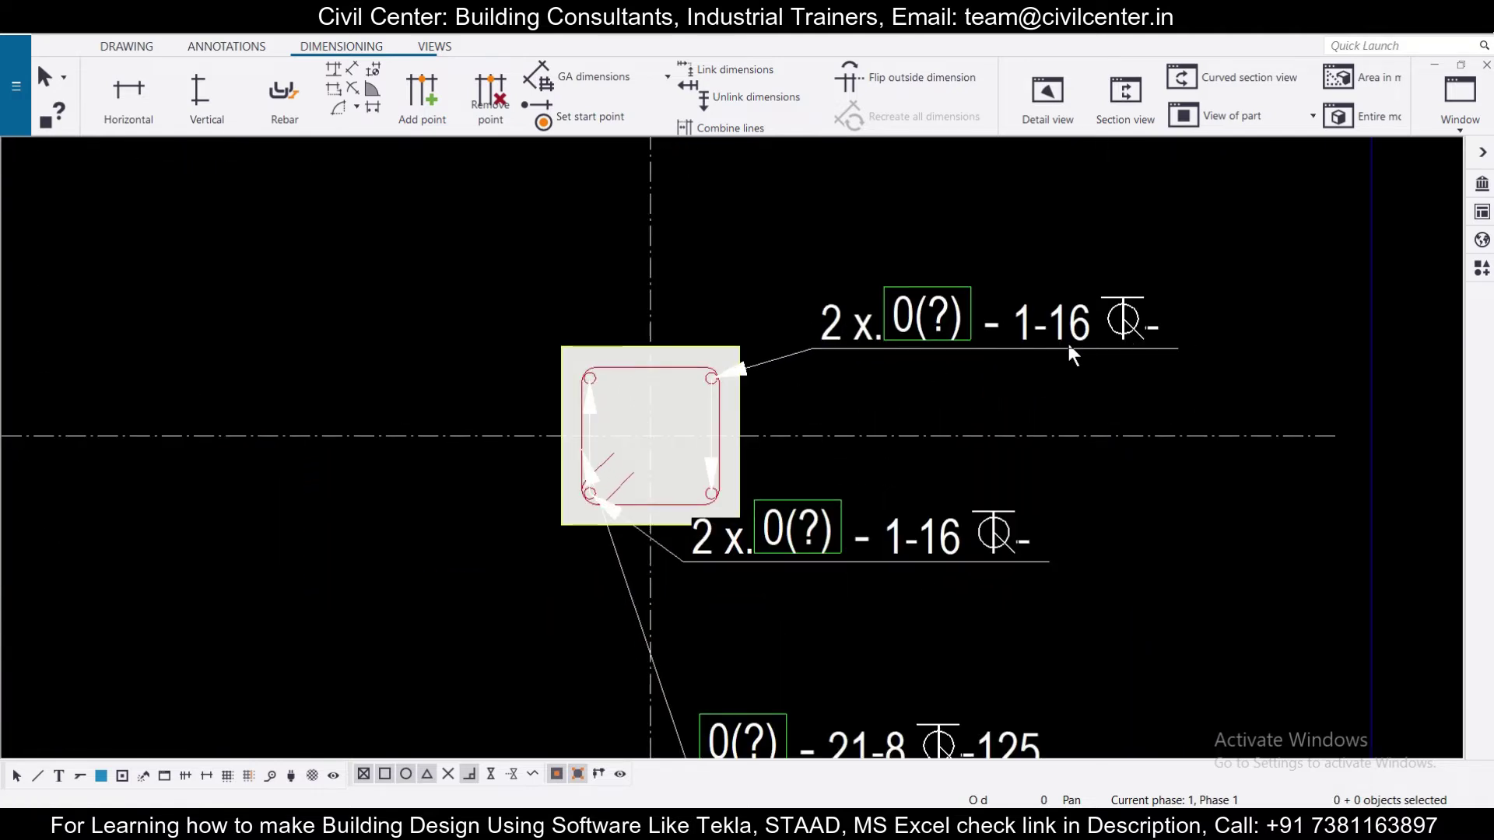
scroll(782, 412, "down", 3)
scroll(728, 441, "up", 3)
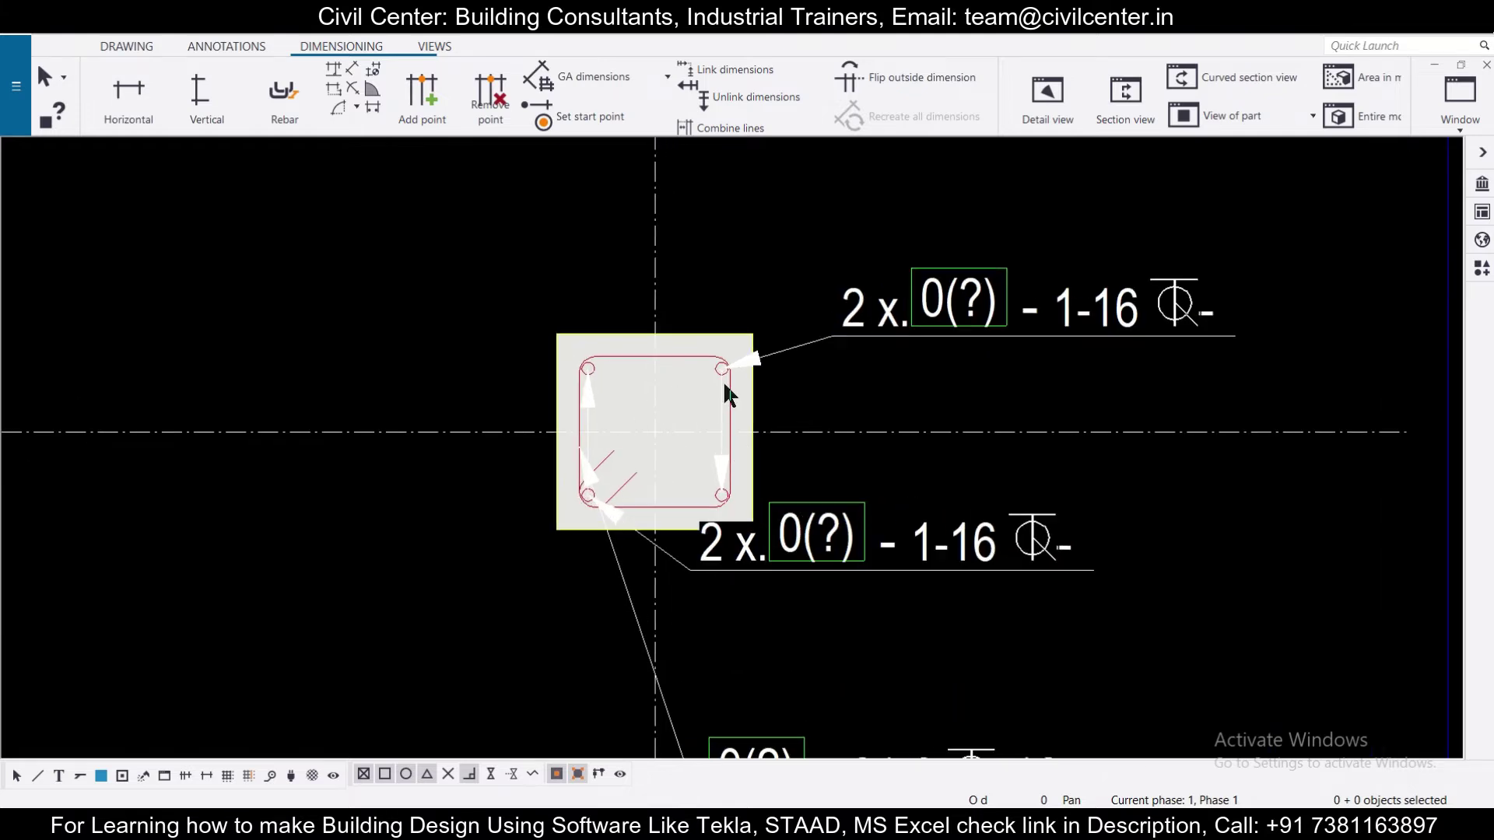
Step: Compare the tie and main bar marks in the A - A section view with the column elevation in the GRID @B view
middle_click_drag(940, 623, 819, 454)
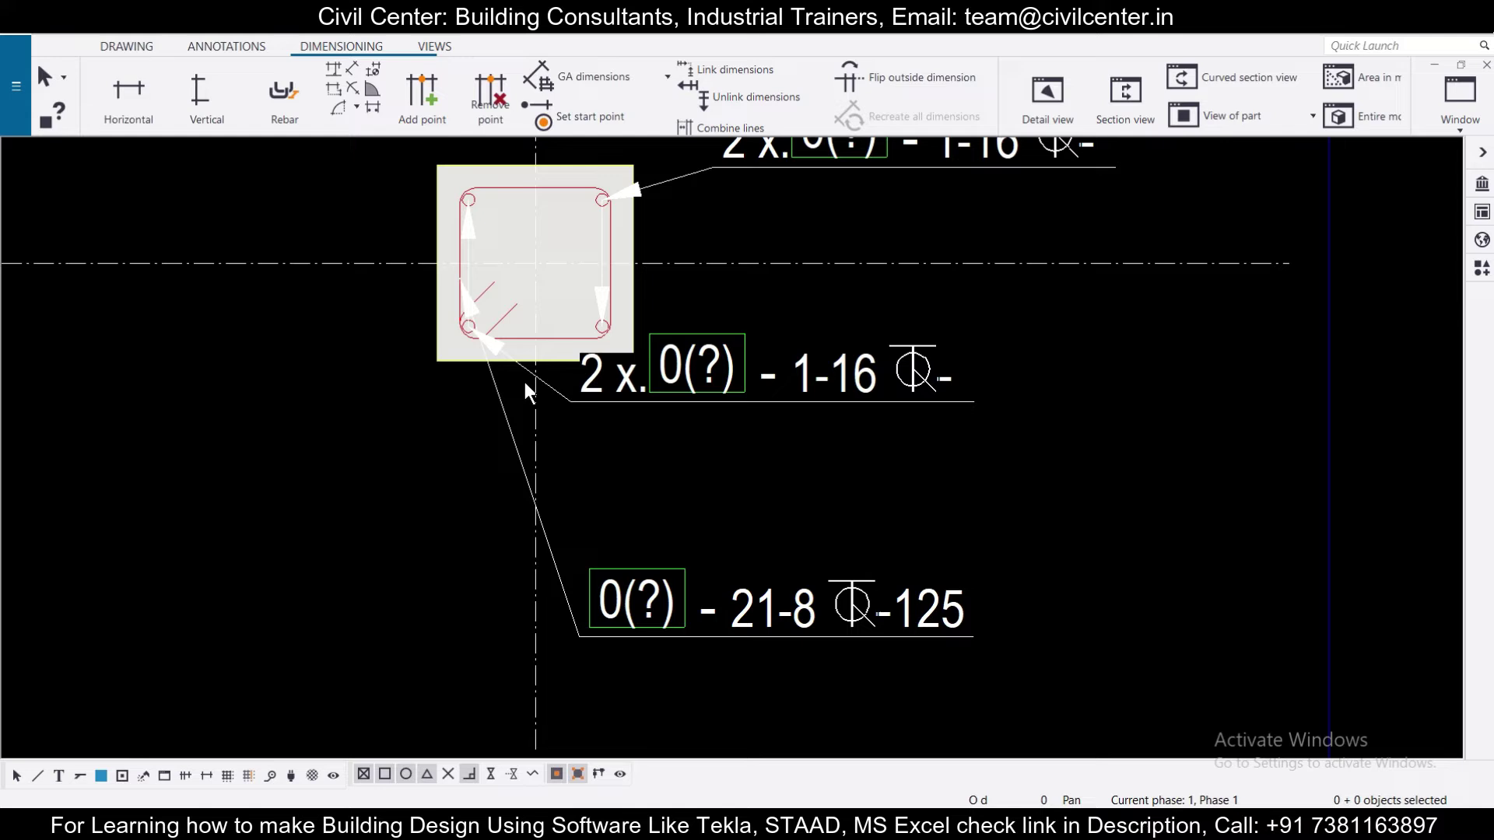
scroll(516, 366, "up", 1)
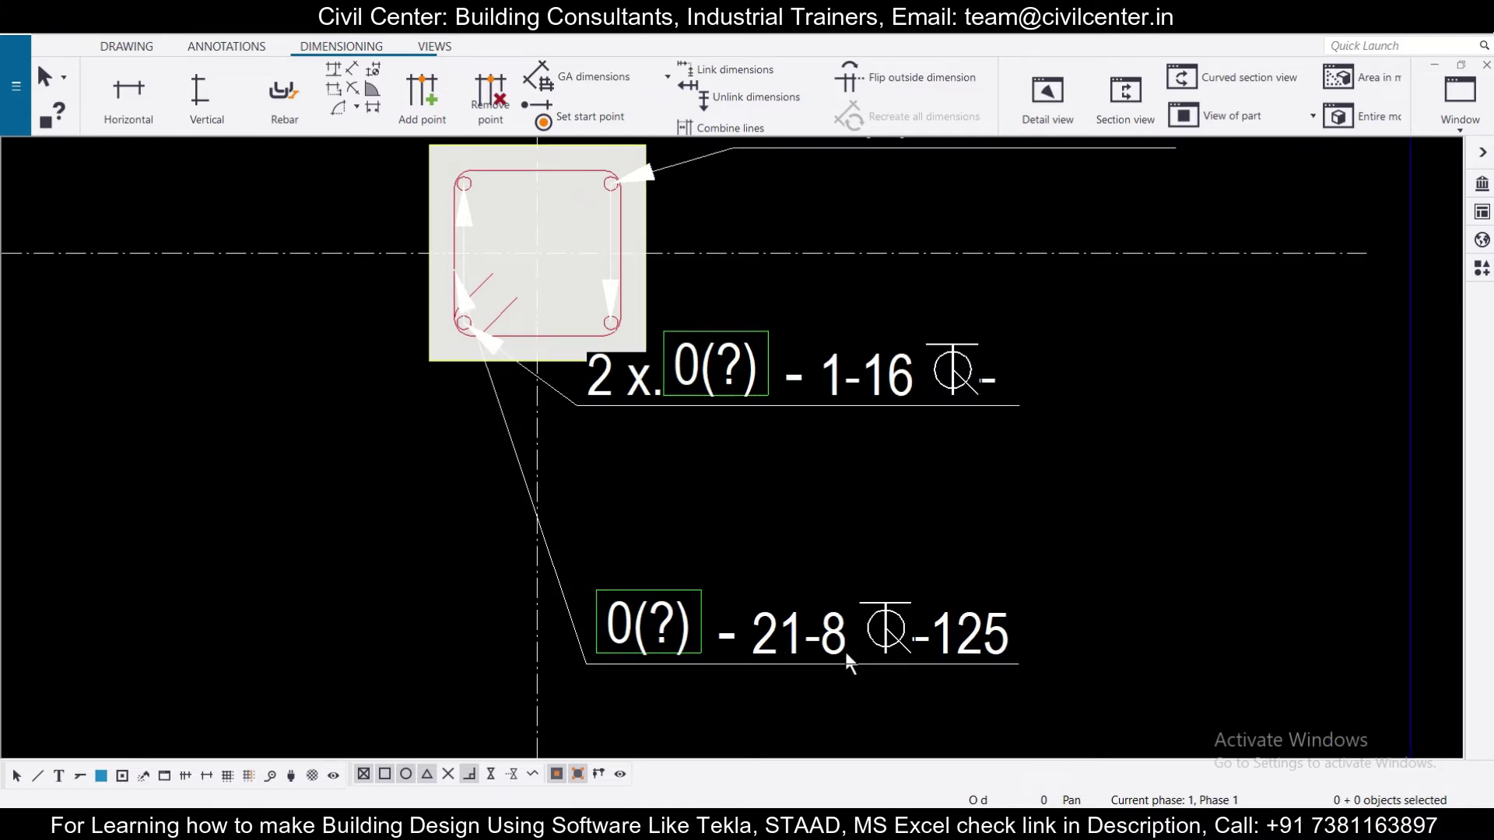
scroll(844, 649, "down", 2)
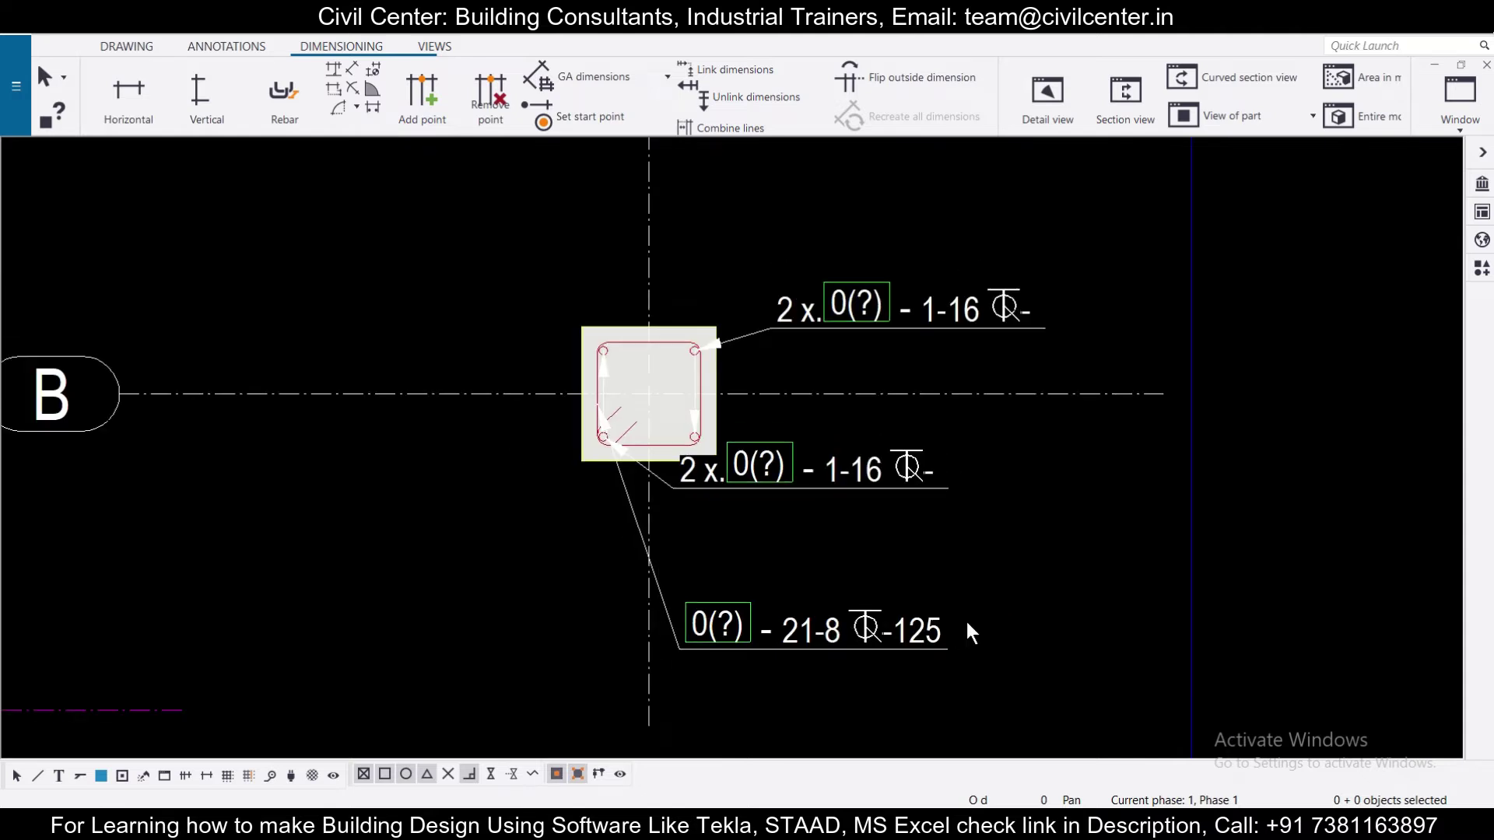
scroll(942, 623, "down", 10)
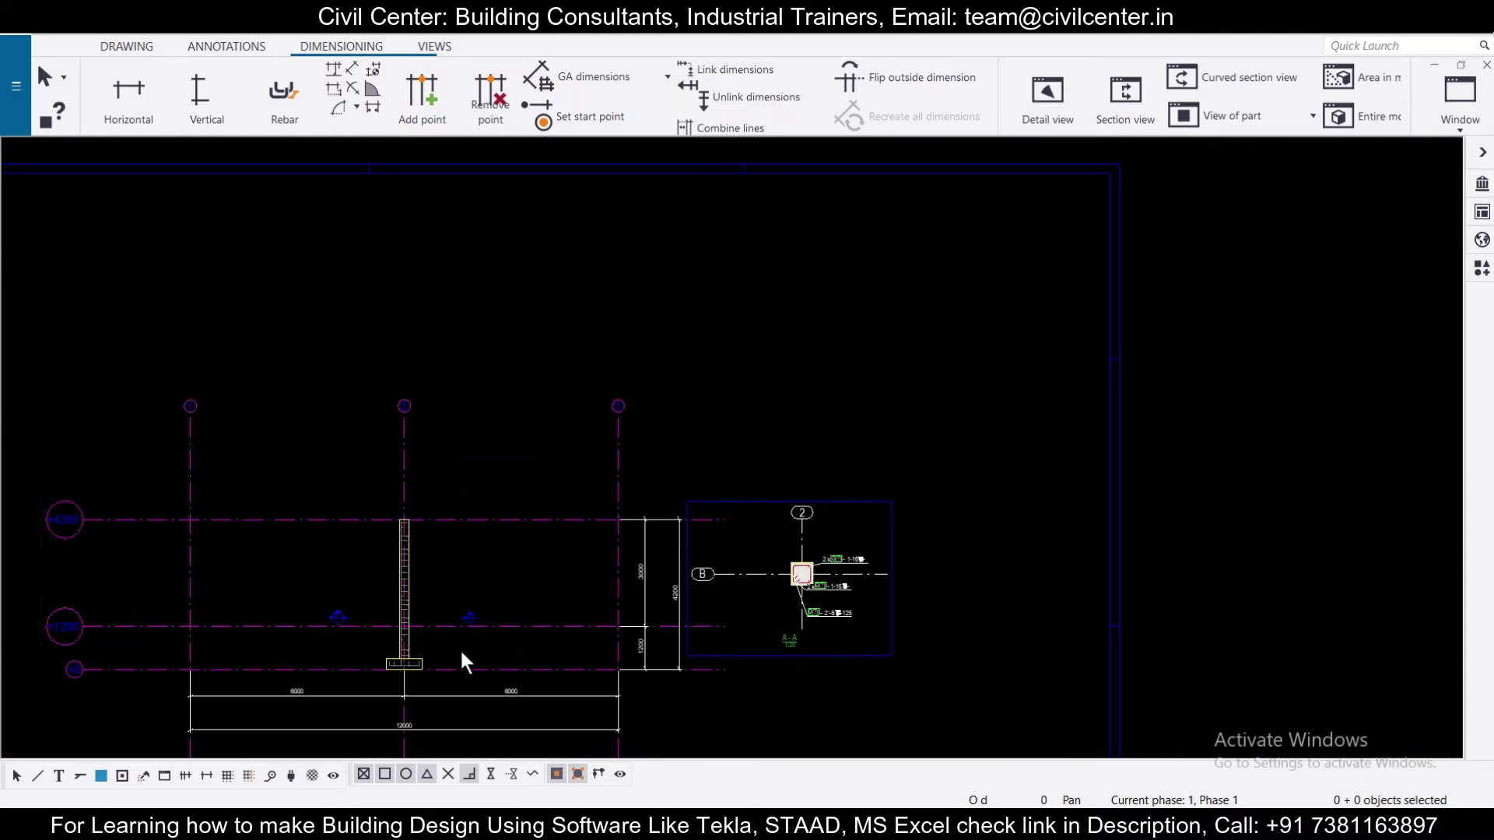
scroll(462, 653, "up", 3)
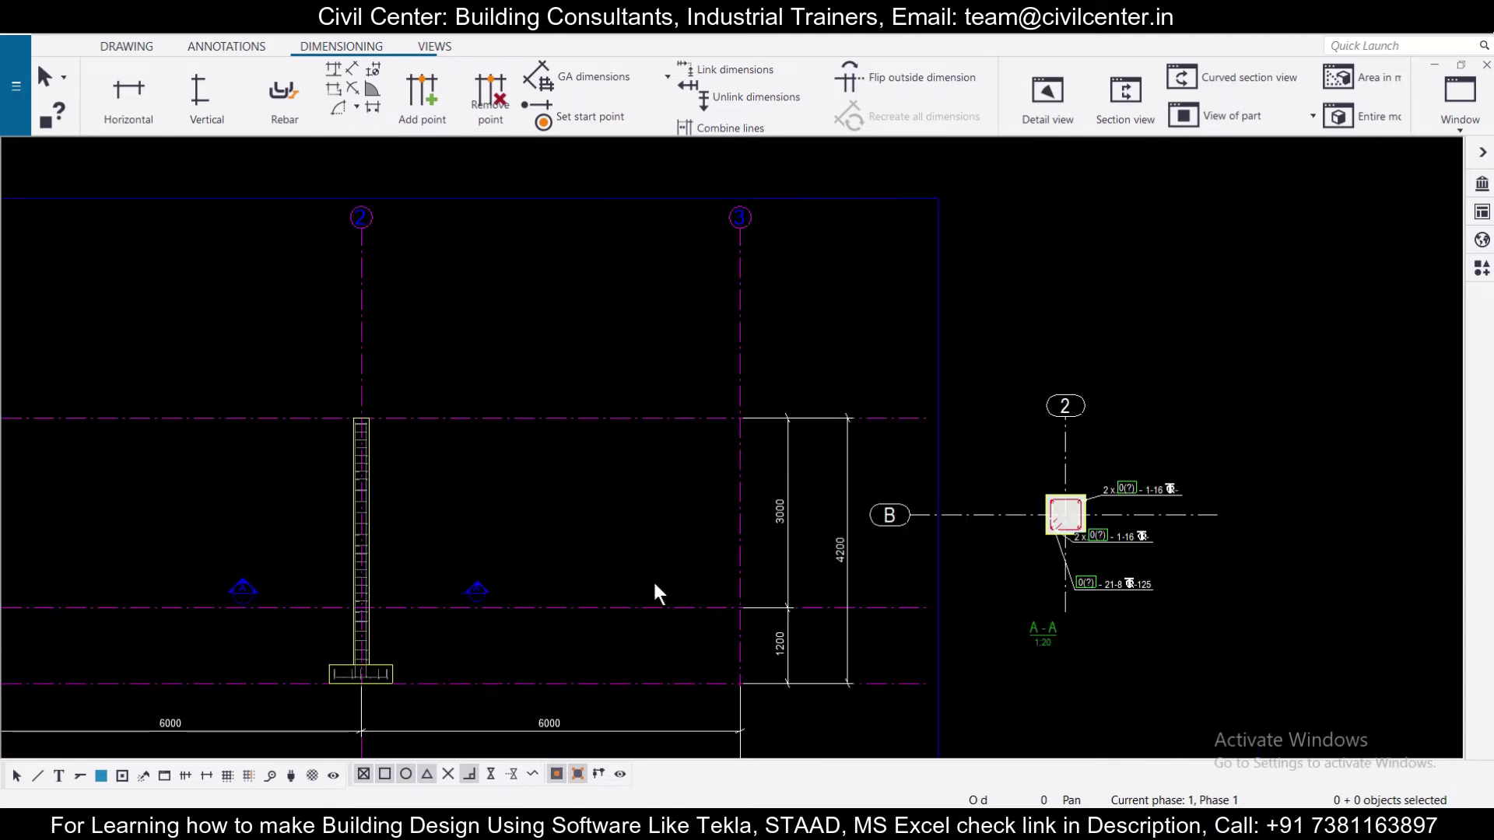
scroll(1118, 594, "up", 2)
scroll(1127, 570, "up", 2)
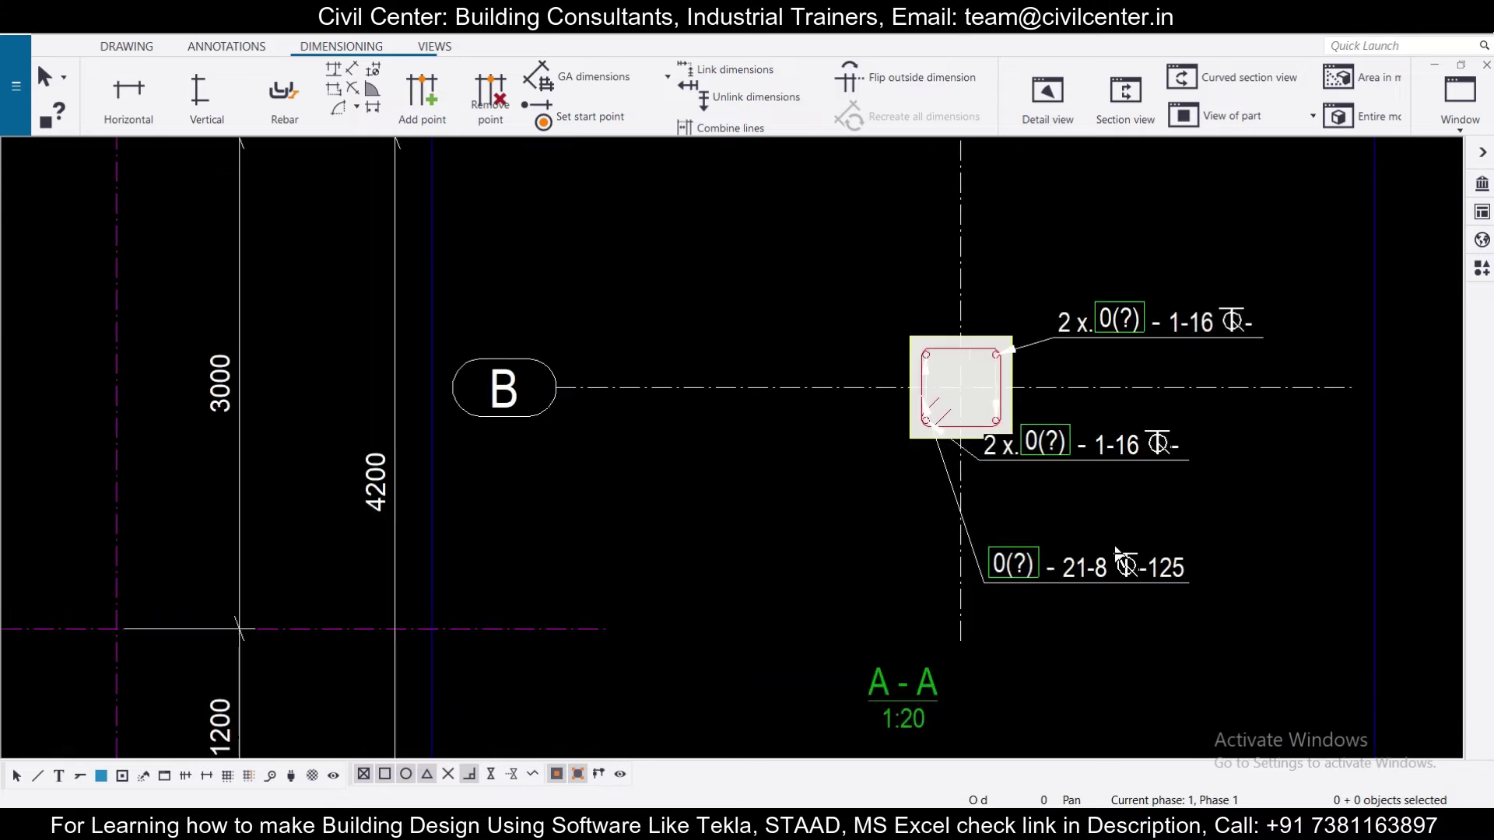
Step: Add a horizontal dimension across the column's width, placed above the column in the A - A section view
scroll(1004, 297, "up", 3)
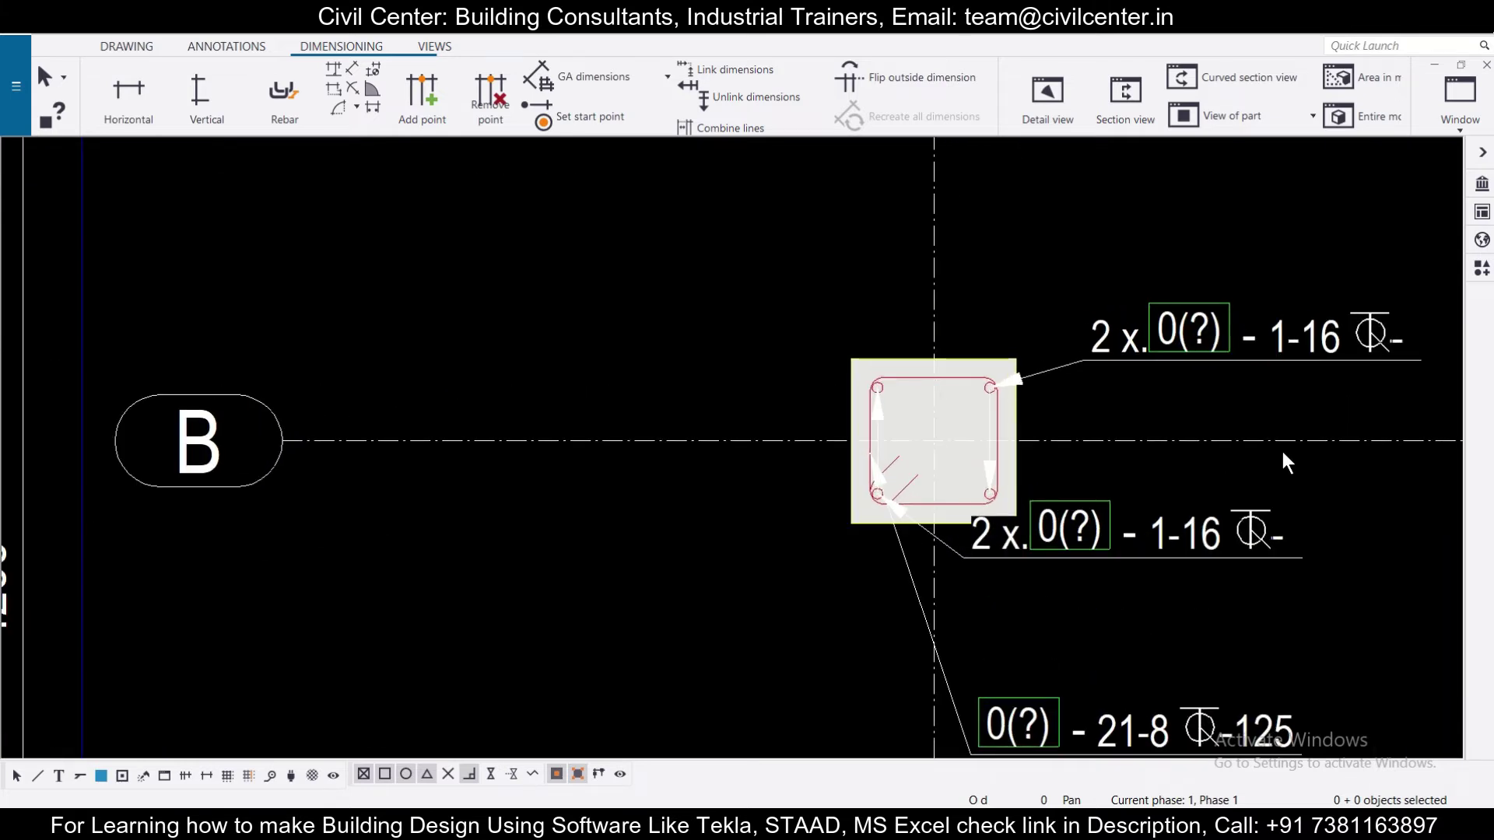
middle_click_drag(1284, 462, 1029, 461)
scroll(870, 412, "up", 1)
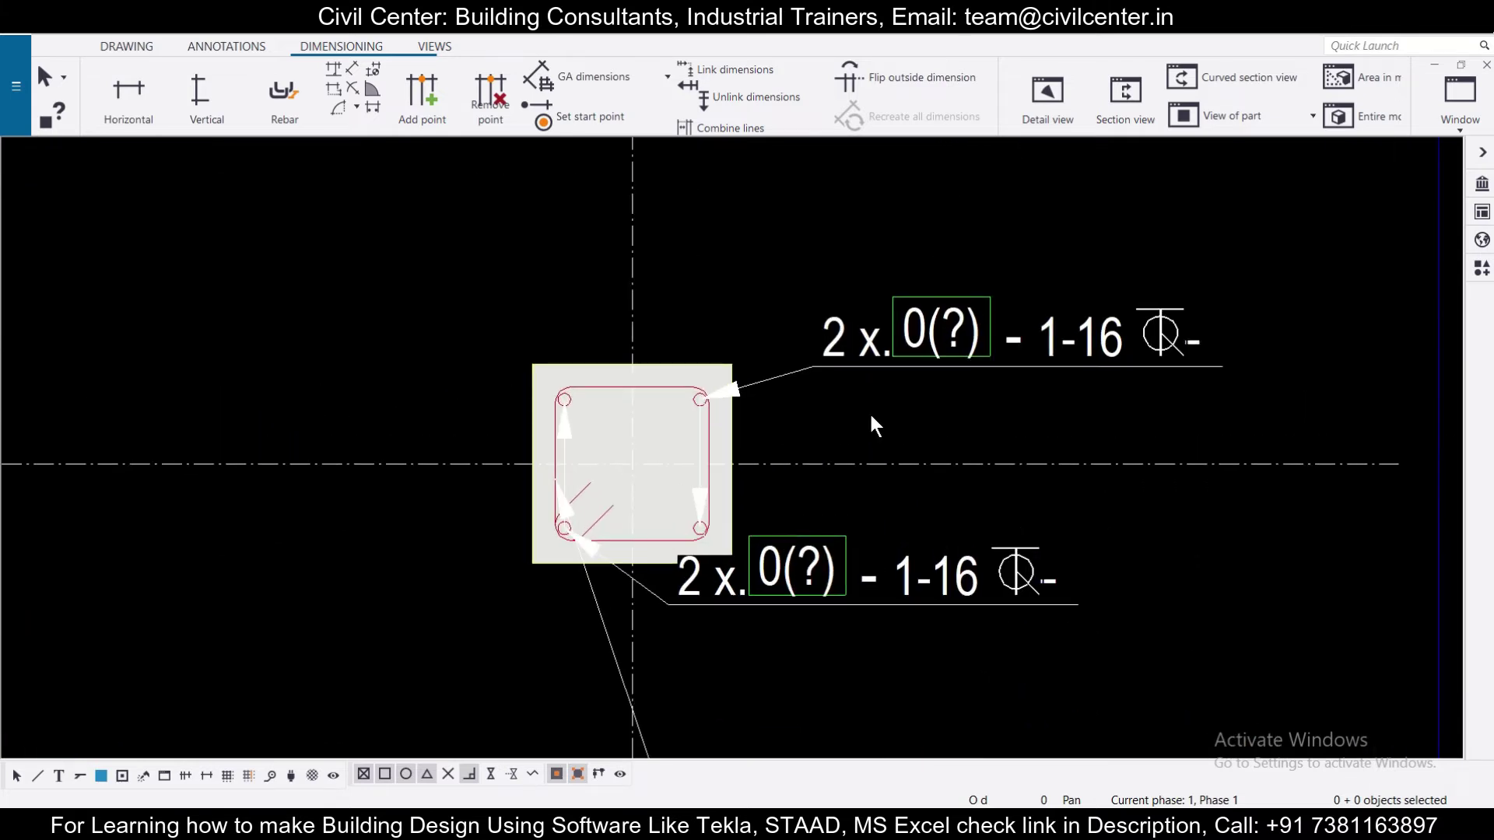
left_click(118, 98)
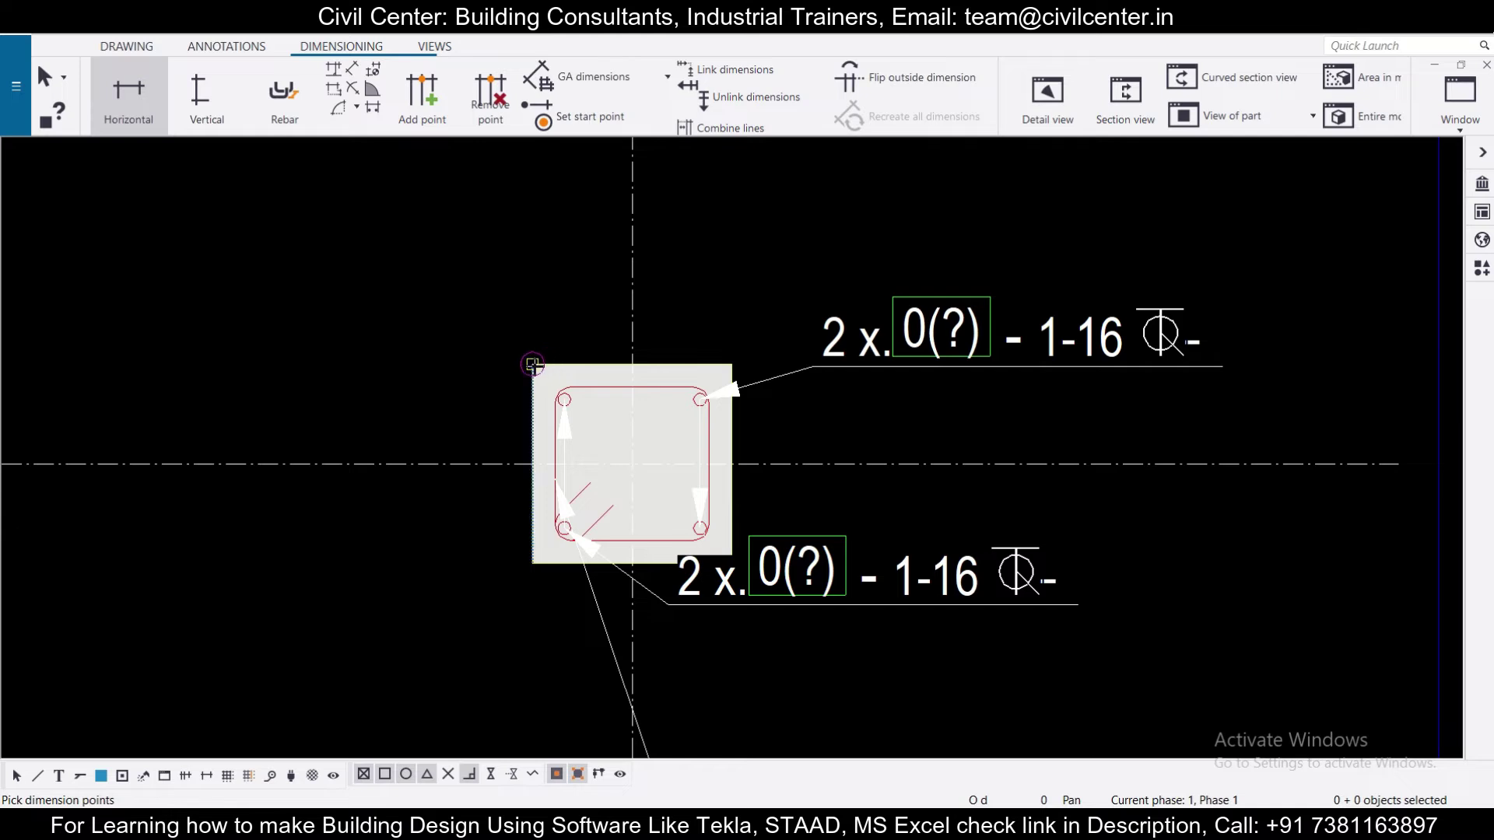
left_click(533, 365)
left_click(731, 365)
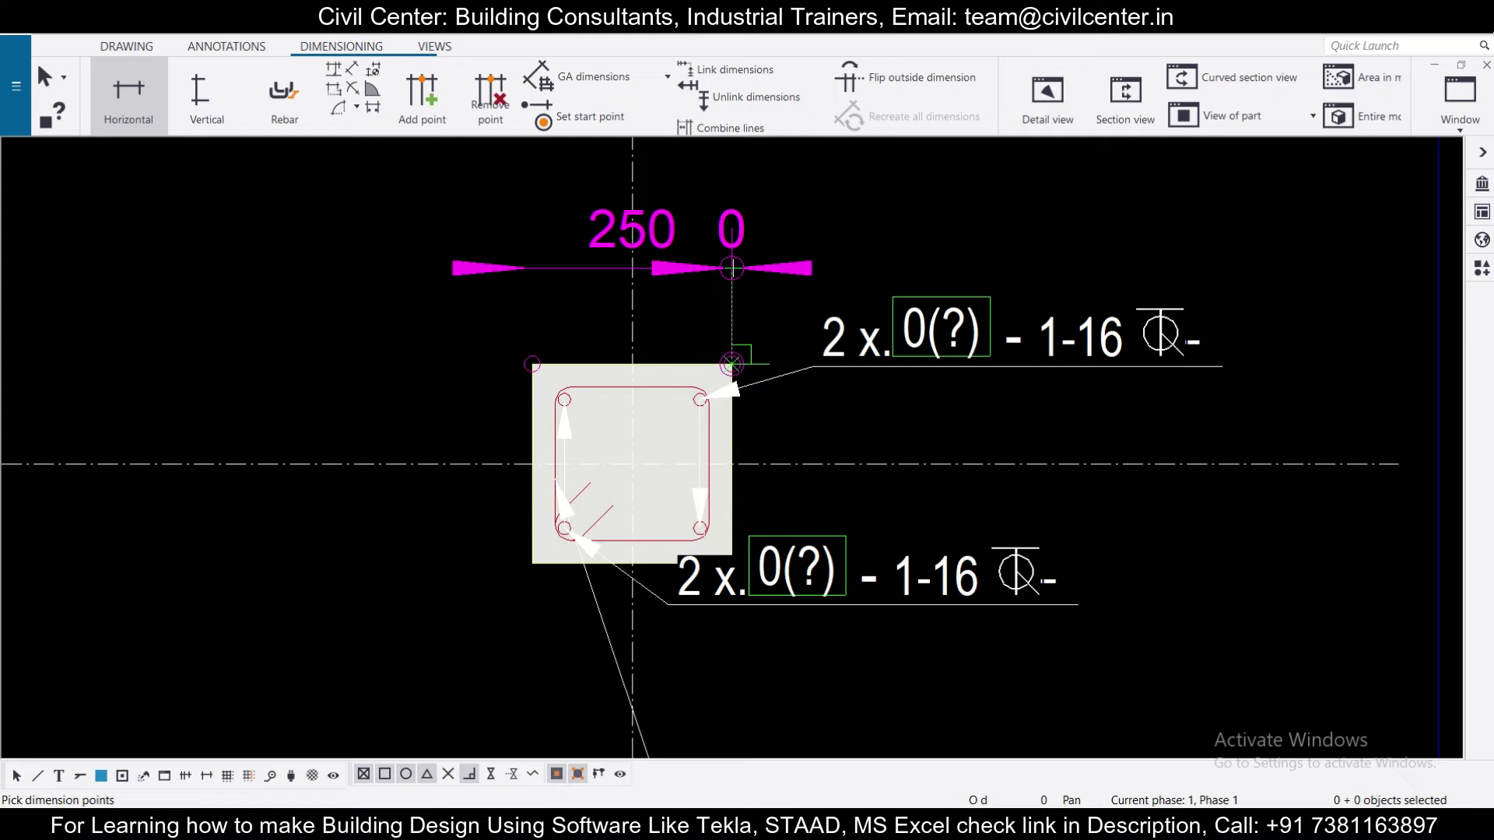
middle_click(732, 364)
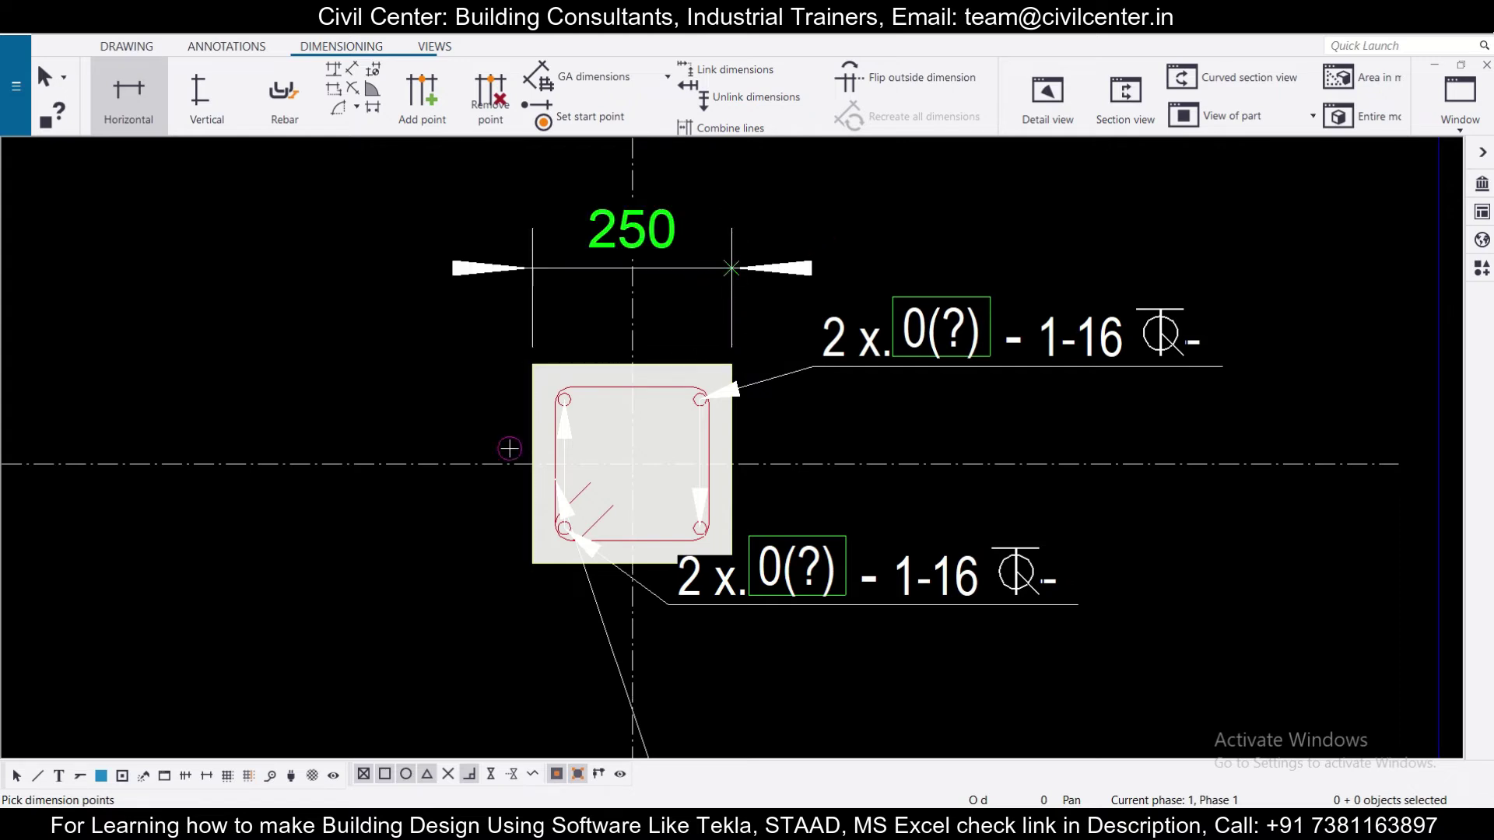
Step: Add a vertical dimension along the column's left edge, placed left of the column in the A - A section view
left_click(204, 101)
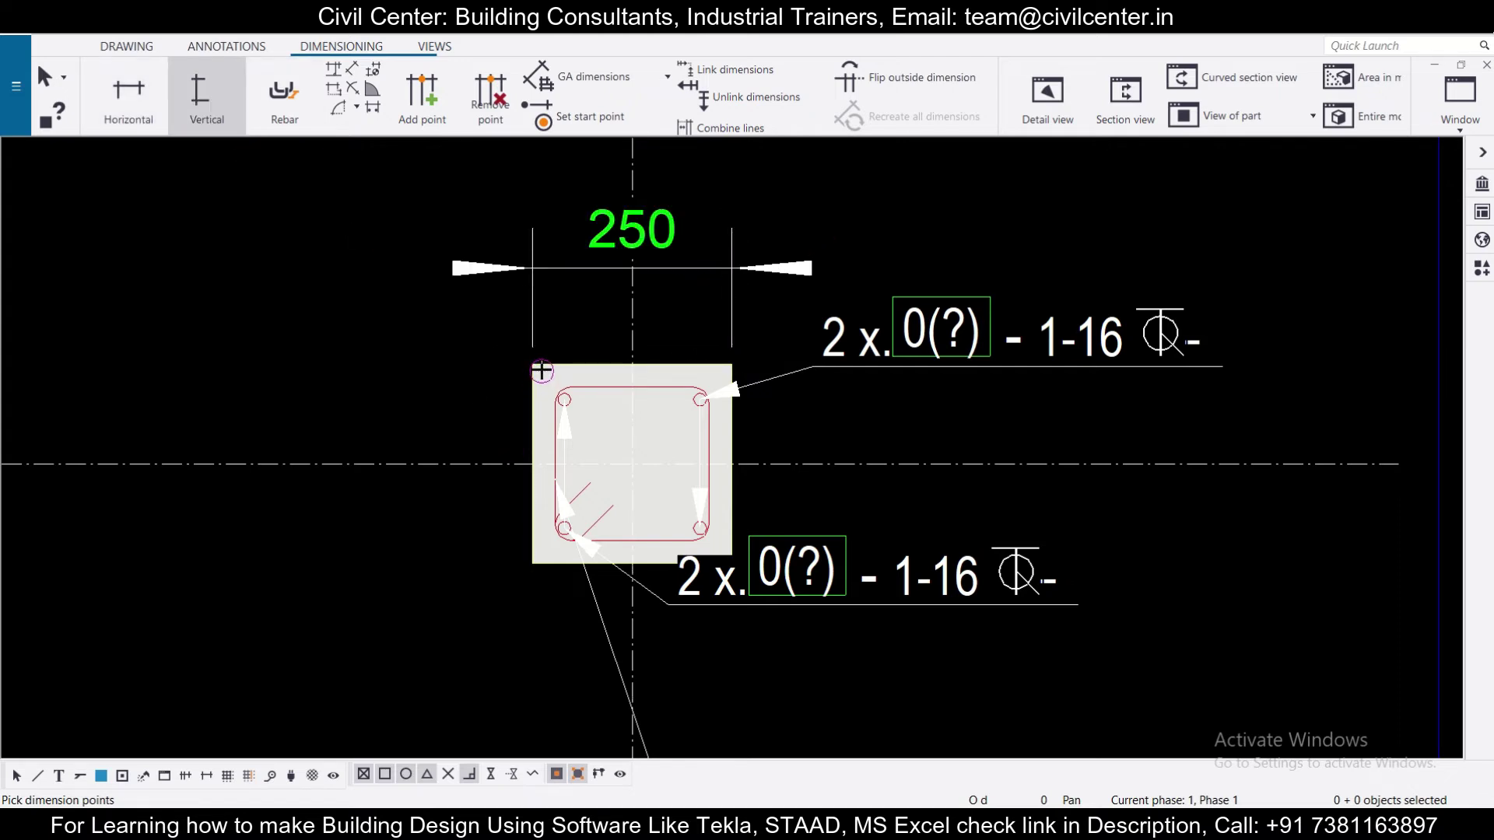
left_click(533, 365)
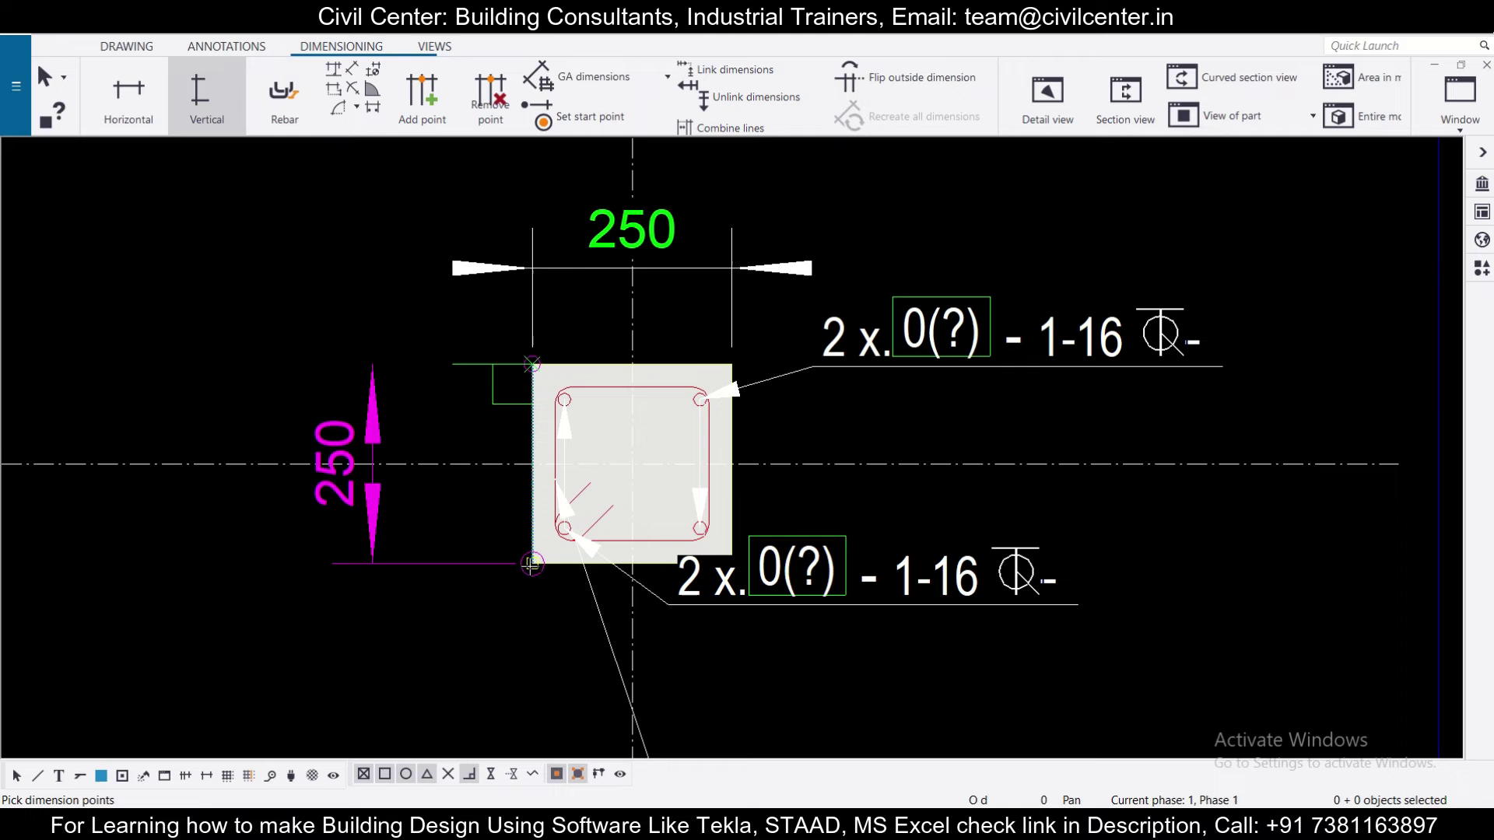
key("Escape")
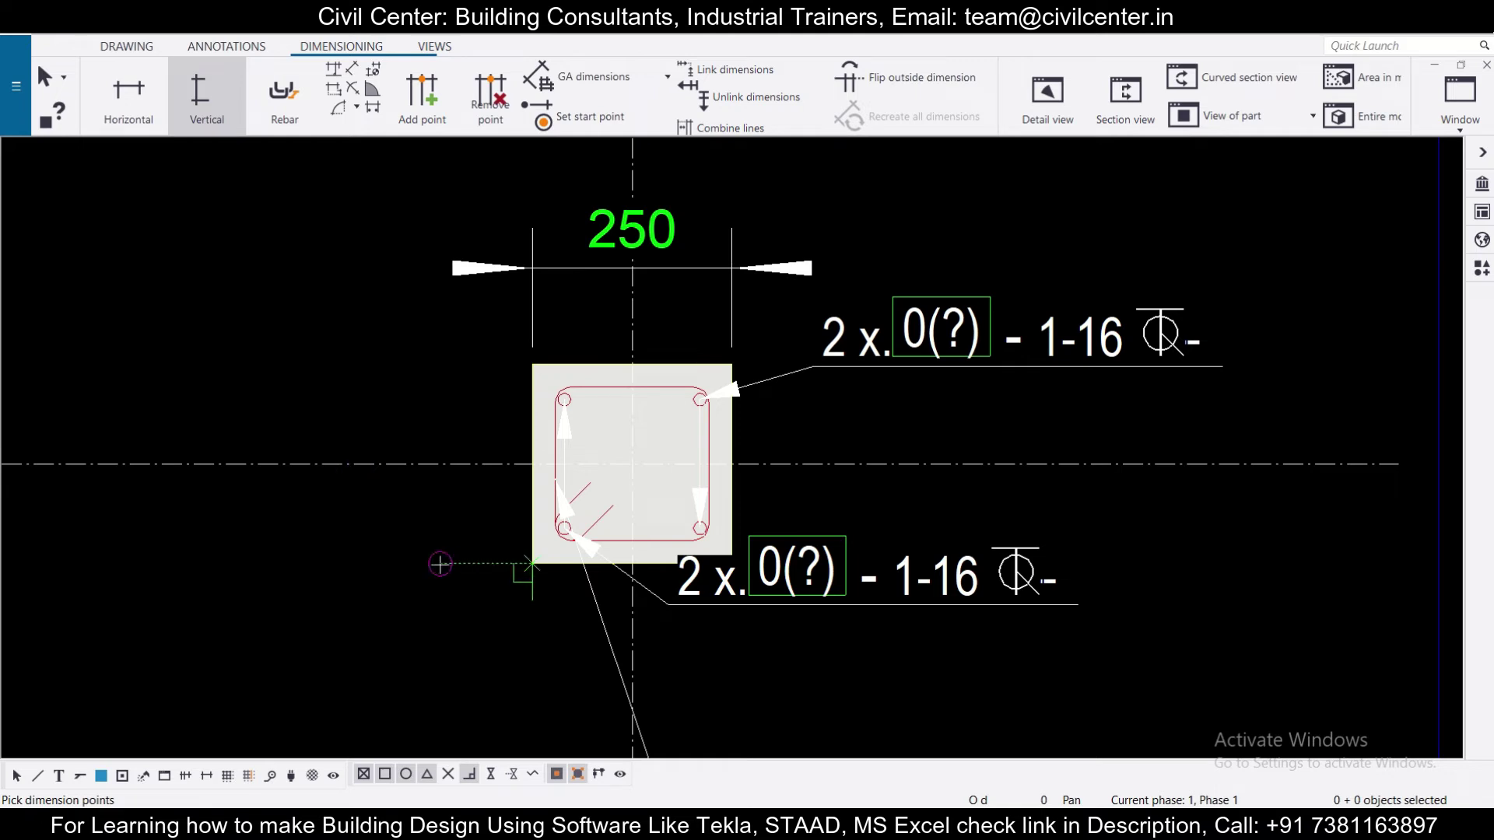
left_click(532, 365)
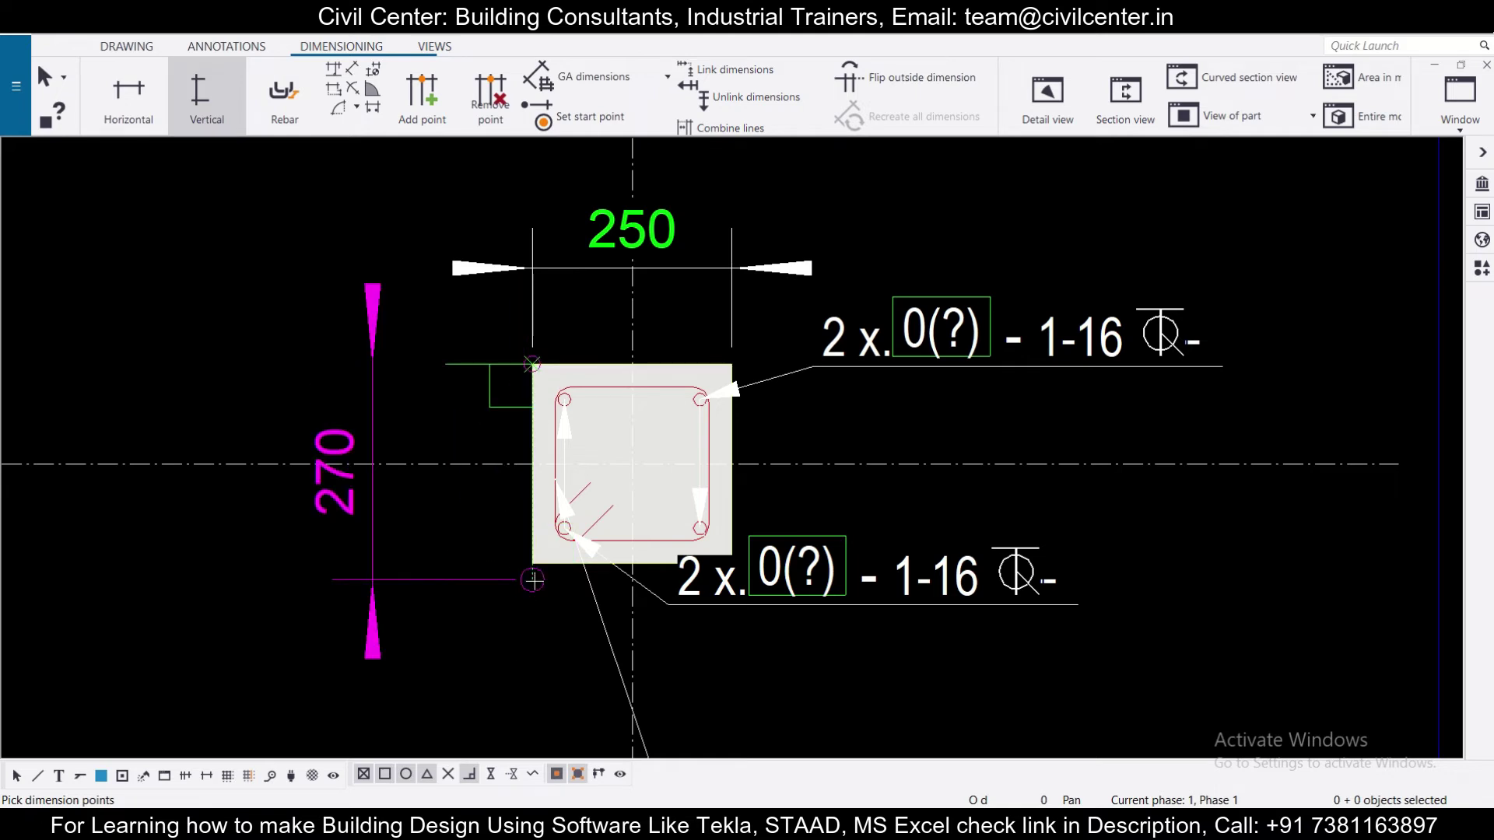
left_click(532, 563)
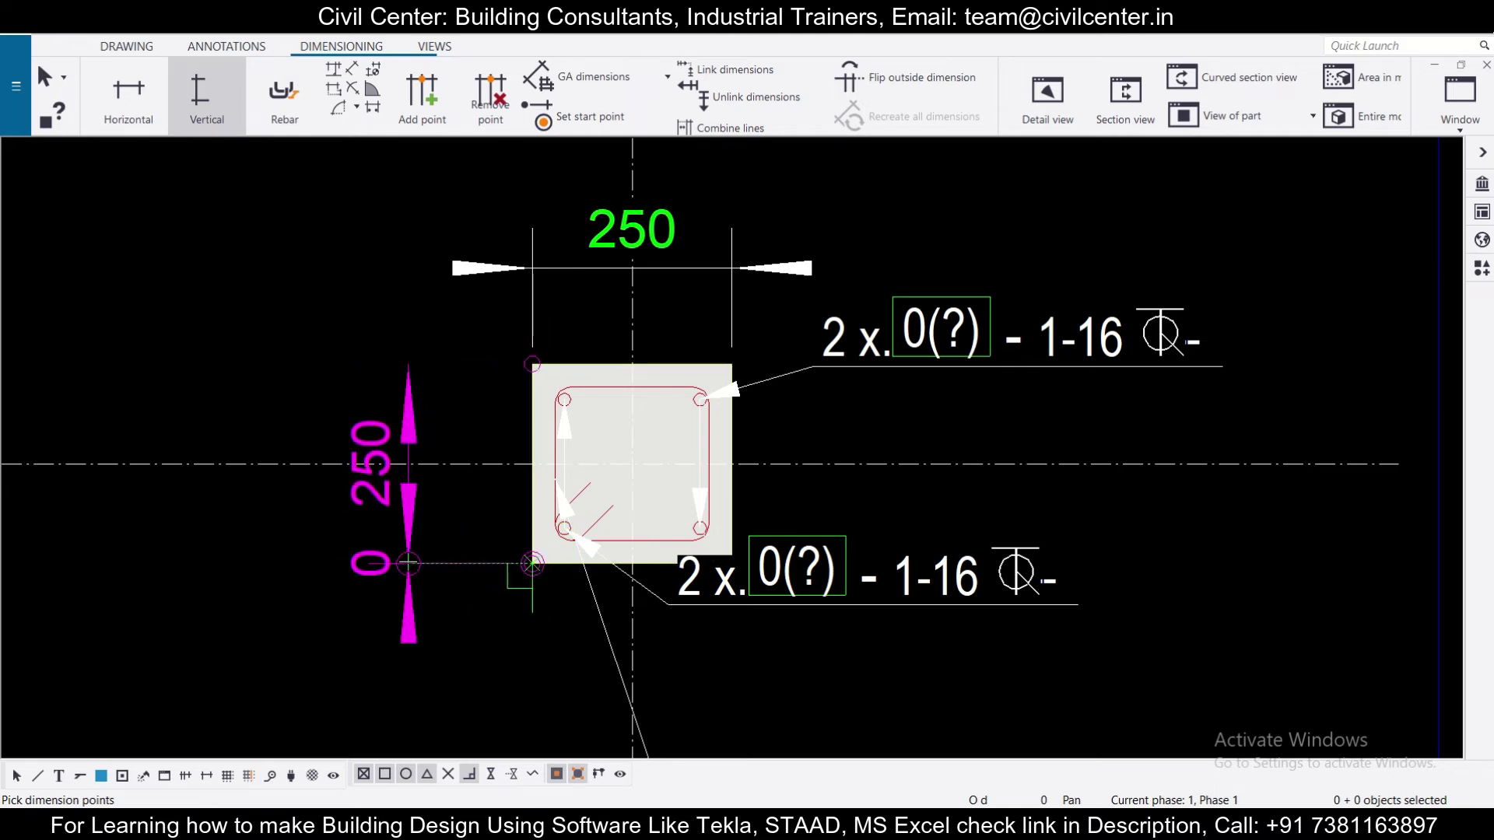
left_click(408, 563)
Step: Inspect the horizontal and vertical column dimensions alongside the reinforcement marks in the A - A section view
scroll(478, 535, "down", 1)
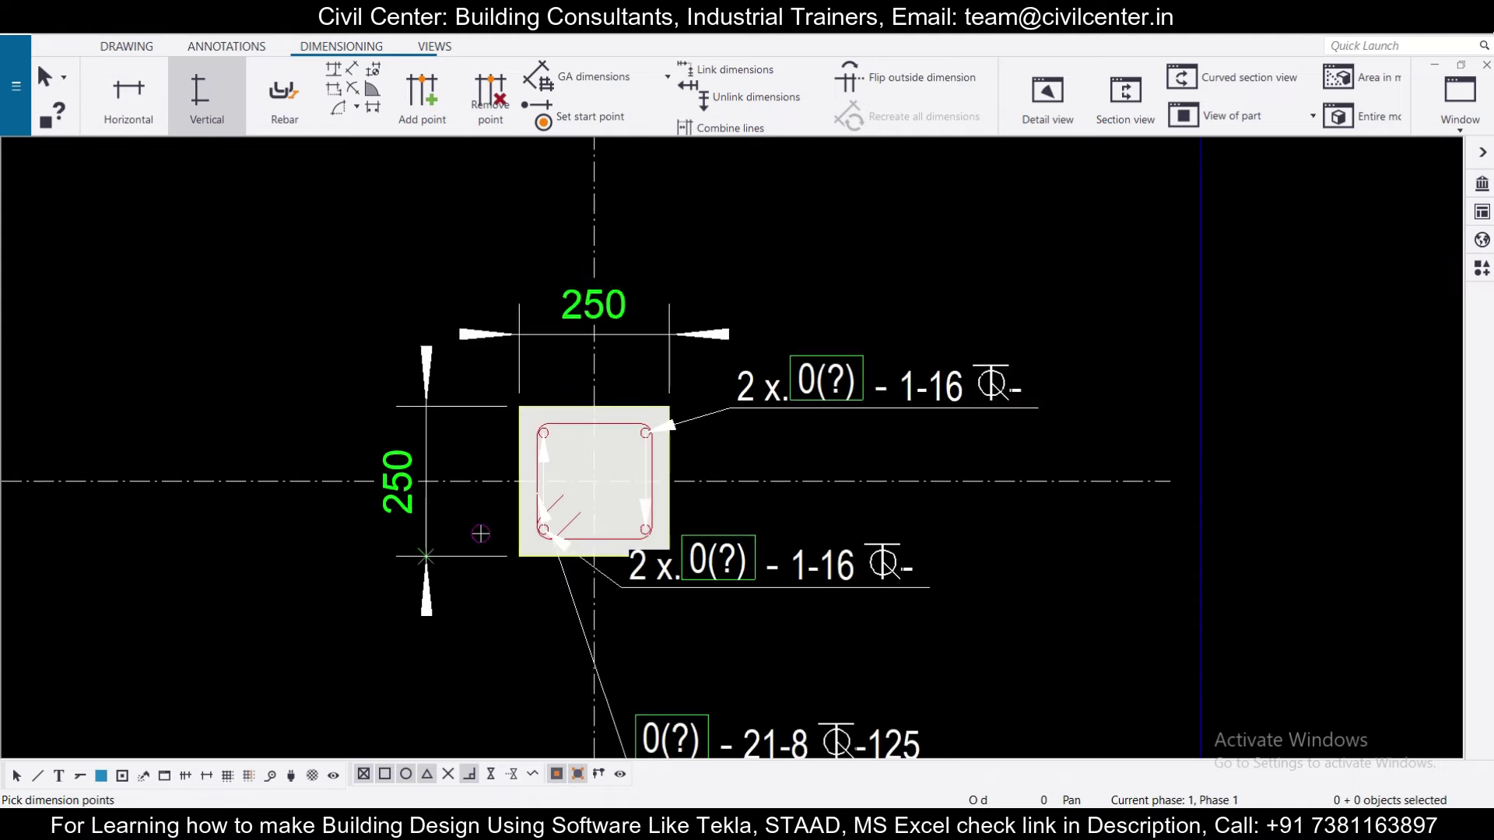
scroll(566, 518, "down", 2)
scroll(647, 463, "up", 3)
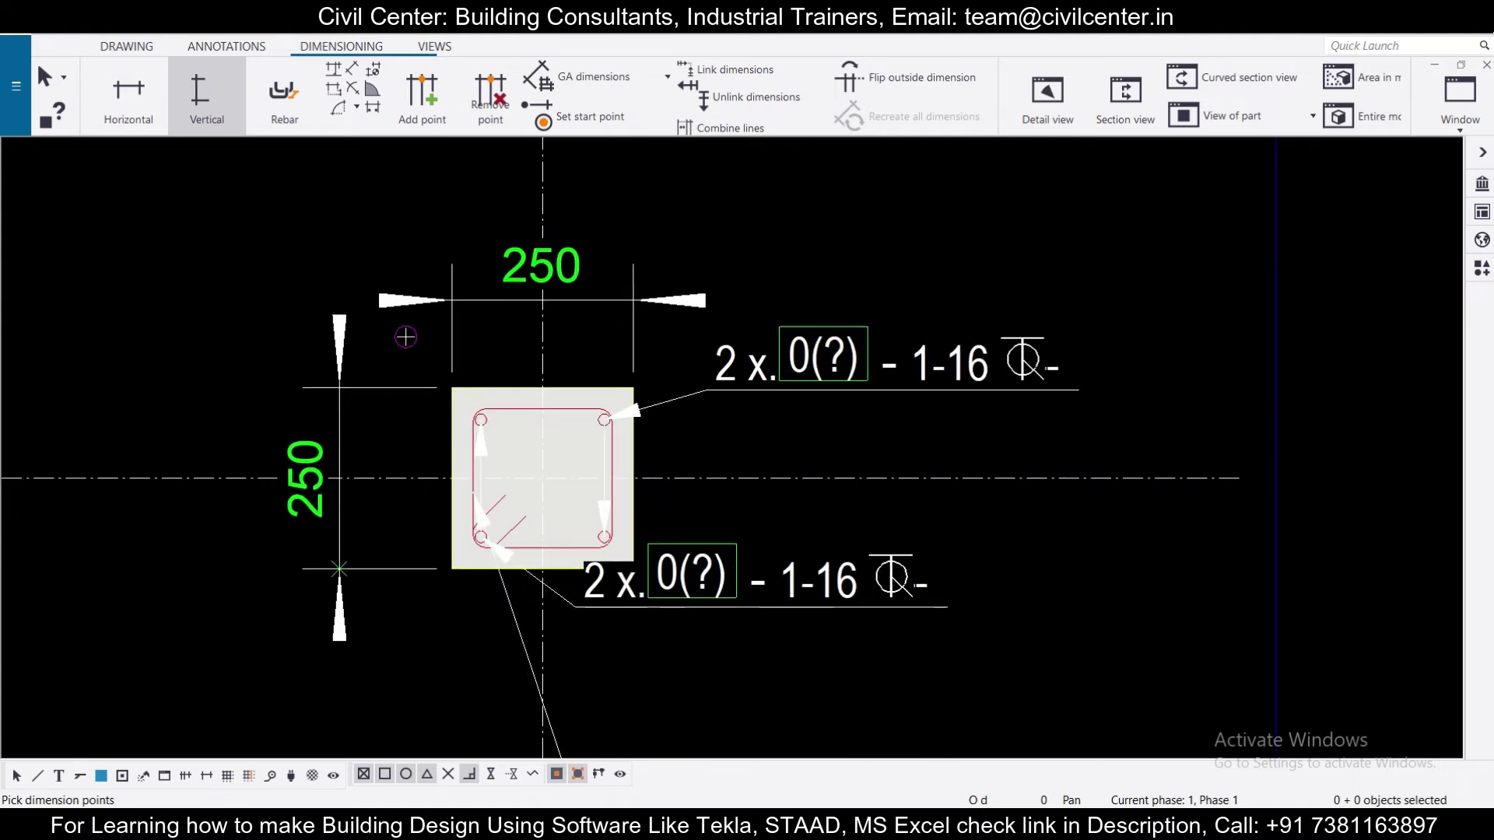
scroll(406, 337, "up", 1)
scroll(405, 337, "down", 3)
scroll(477, 421, "down", 1)
scroll(614, 470, "down", 1)
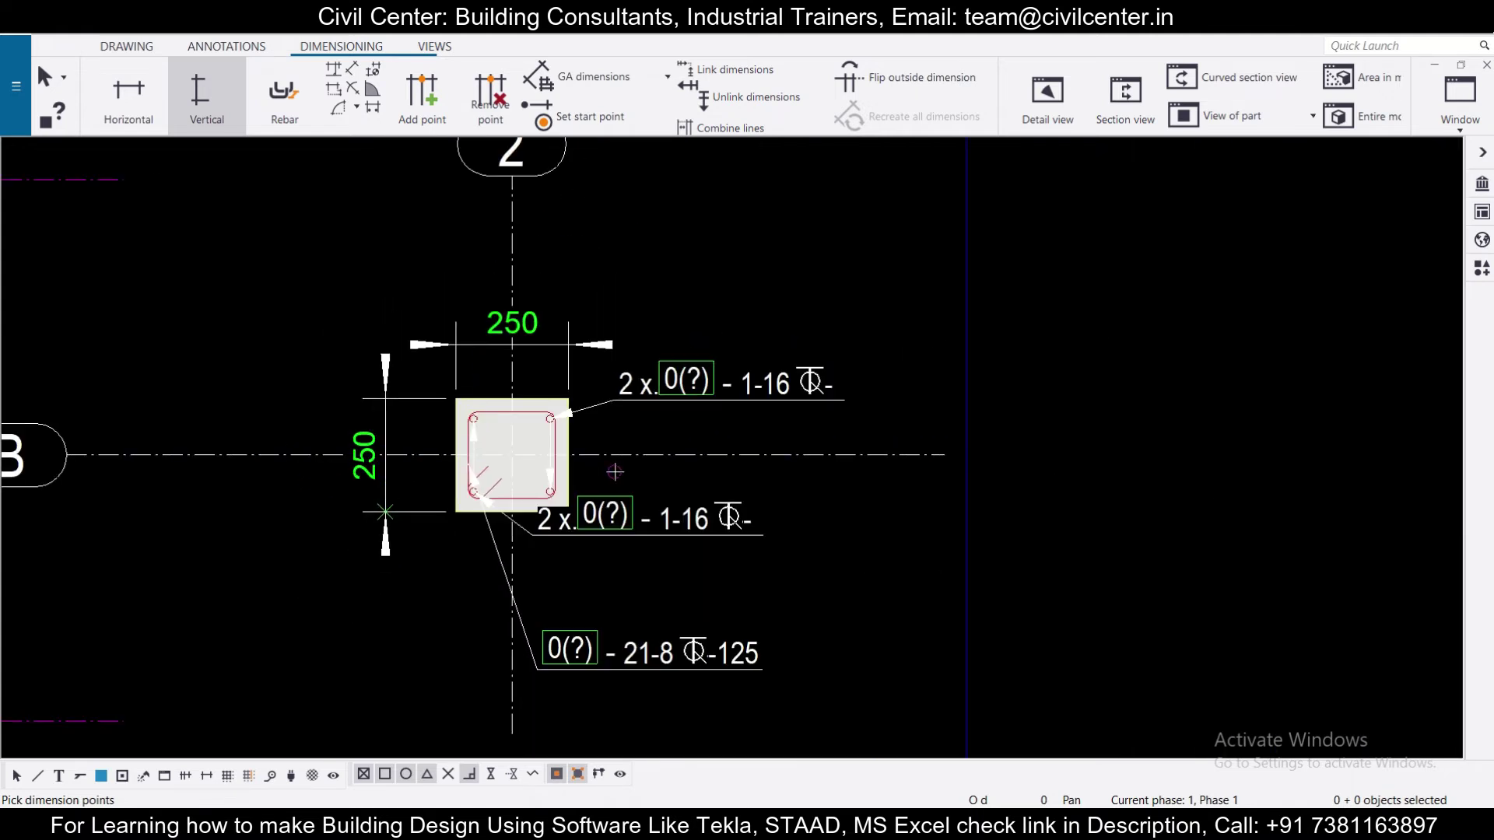
scroll(615, 471, "down", 1)
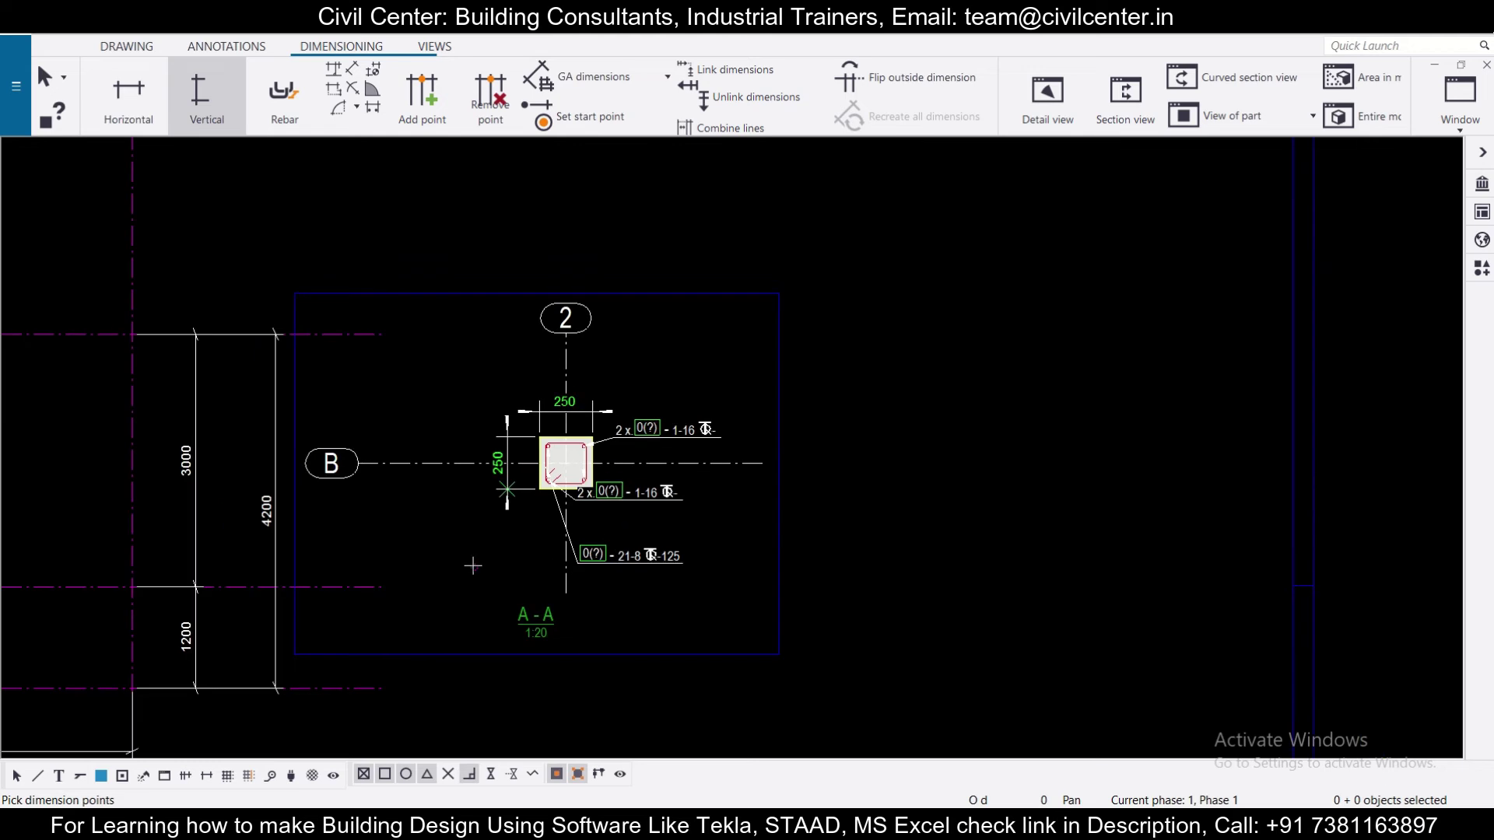
Step: Start a detail view in the GRID @B view with a circle centred on the footing and enclosing it along with the column base
scroll(473, 566, "down", 1)
scroll(200, 609, "down", 1)
middle_click_drag(4, 663, 322, 590)
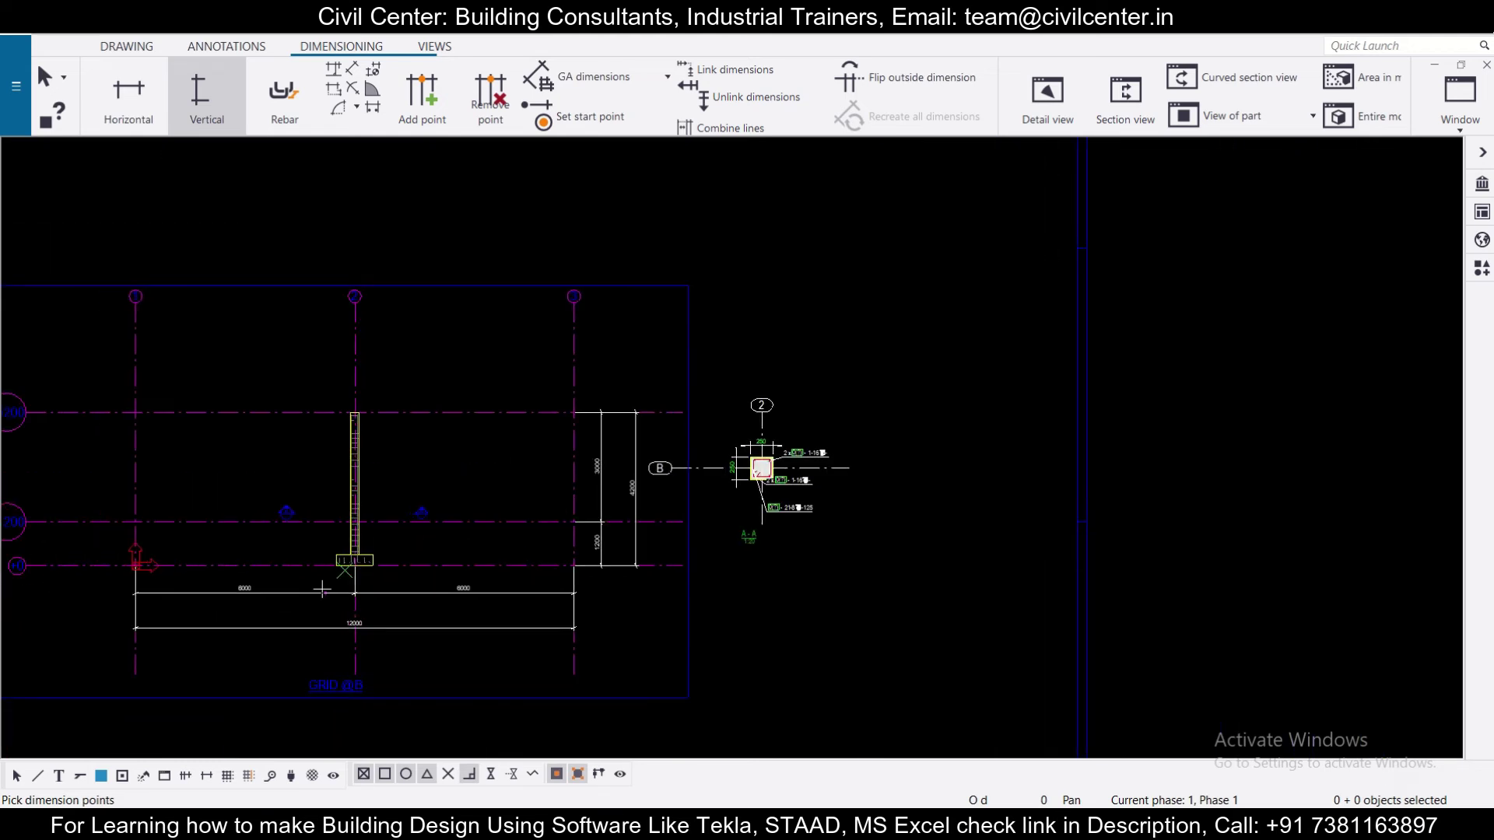
scroll(340, 576, "up", 5)
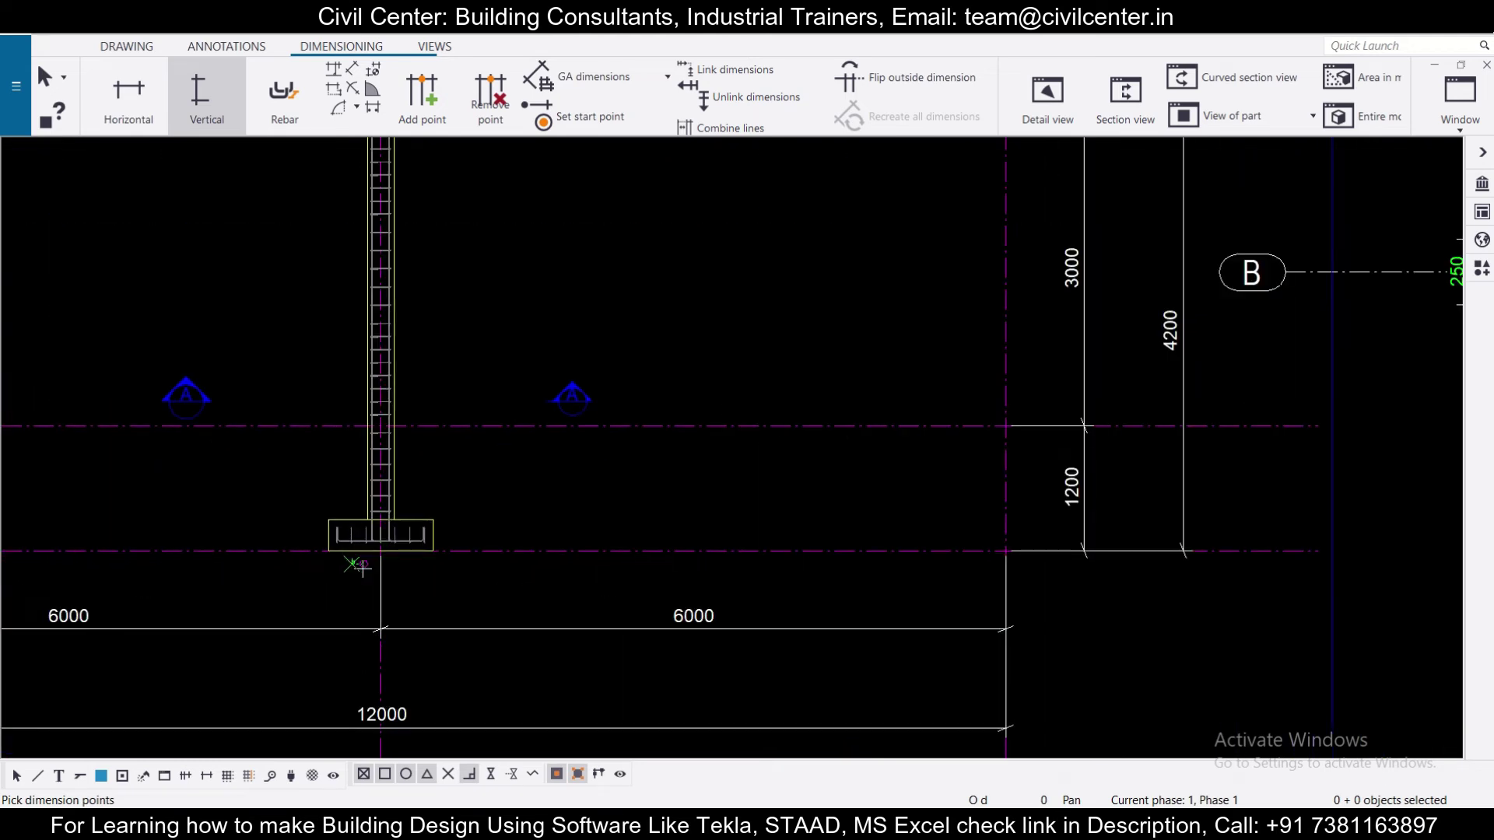
left_click(1043, 110)
scroll(385, 541, "up", 2)
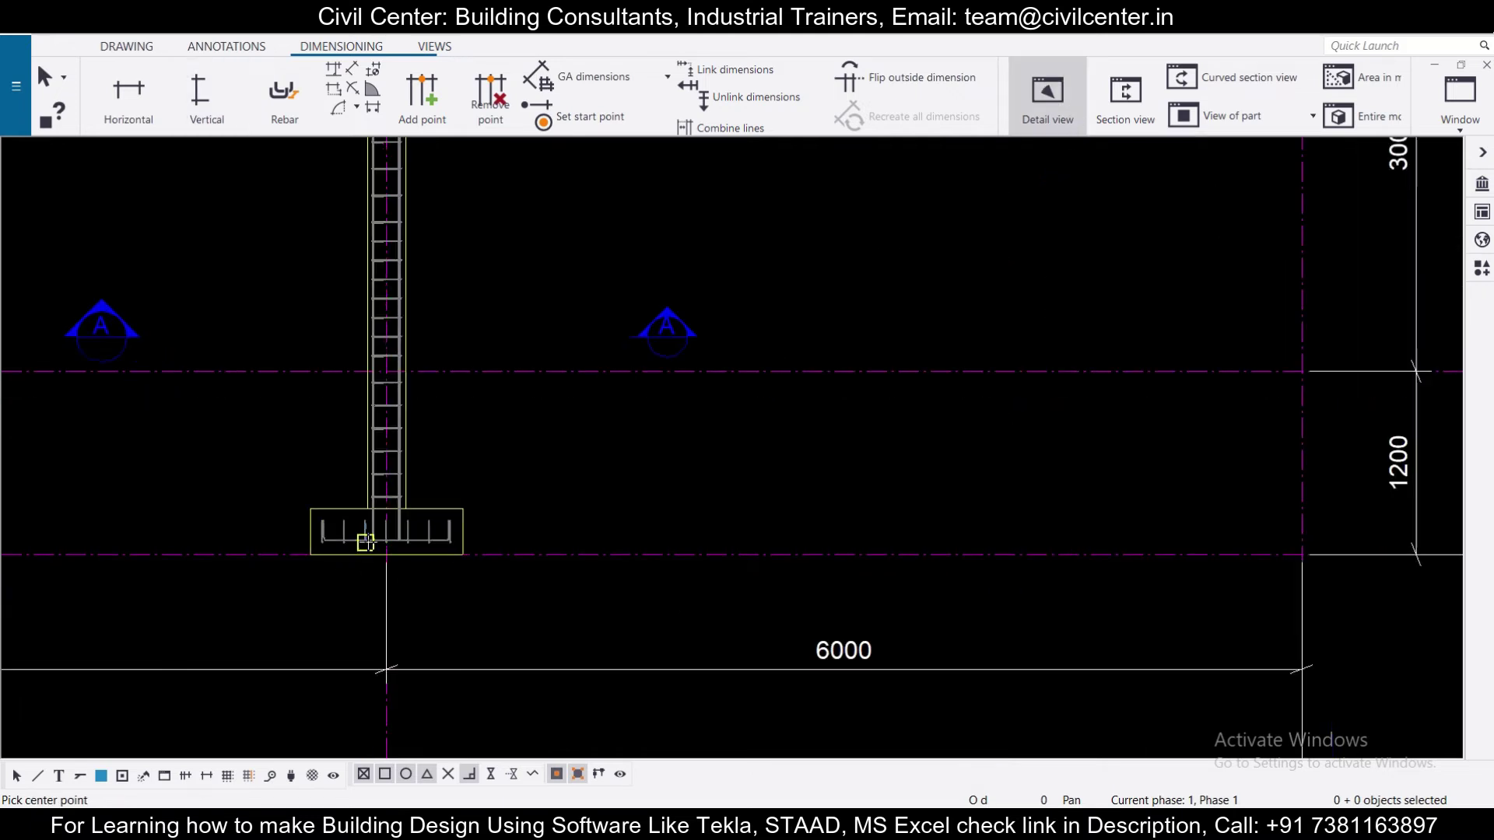
scroll(387, 533, "up", 2)
scroll(387, 531, "up", 1)
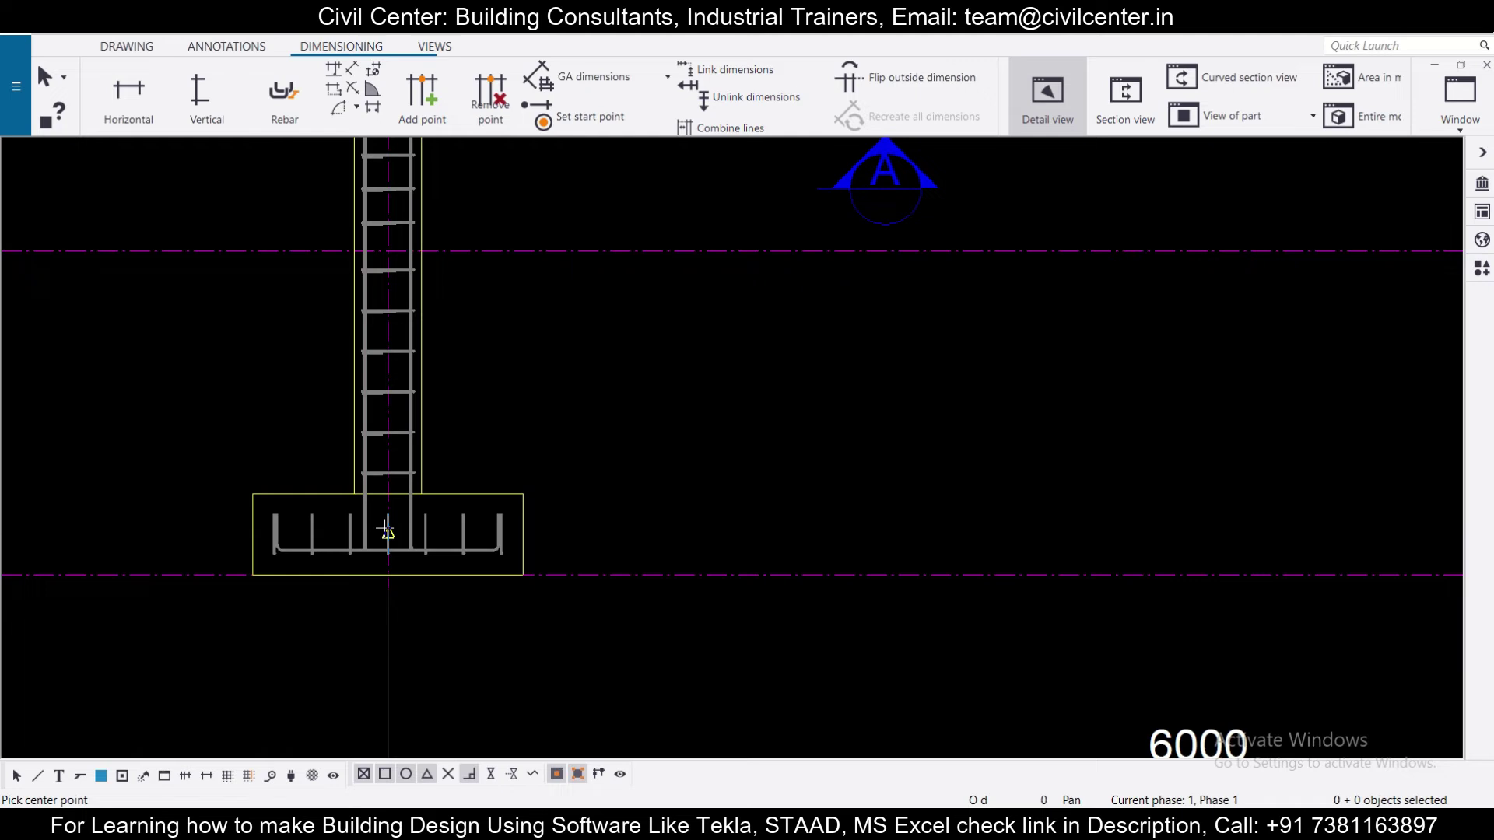
left_click(387, 535)
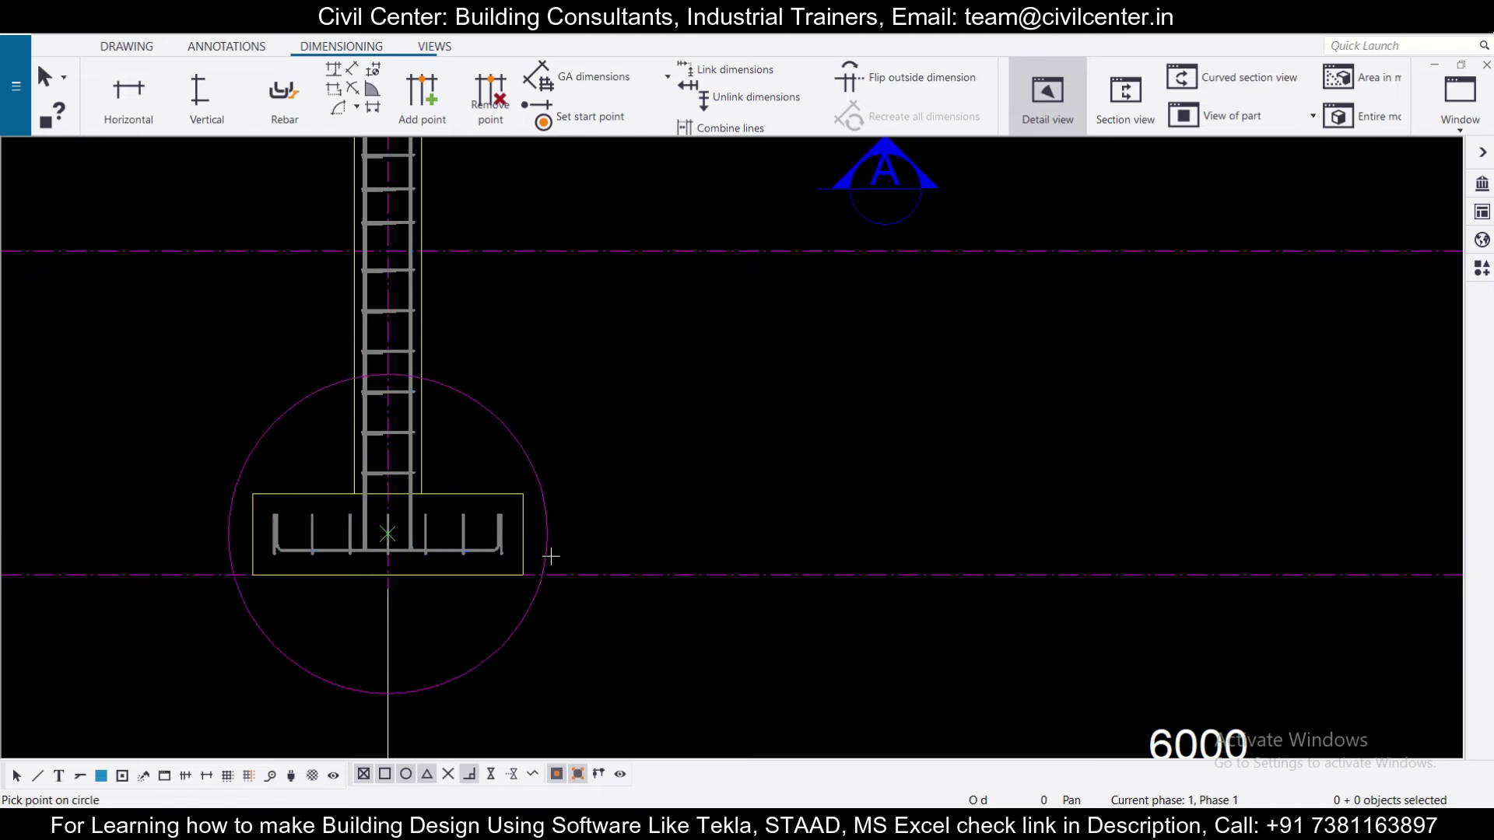
left_click(592, 556)
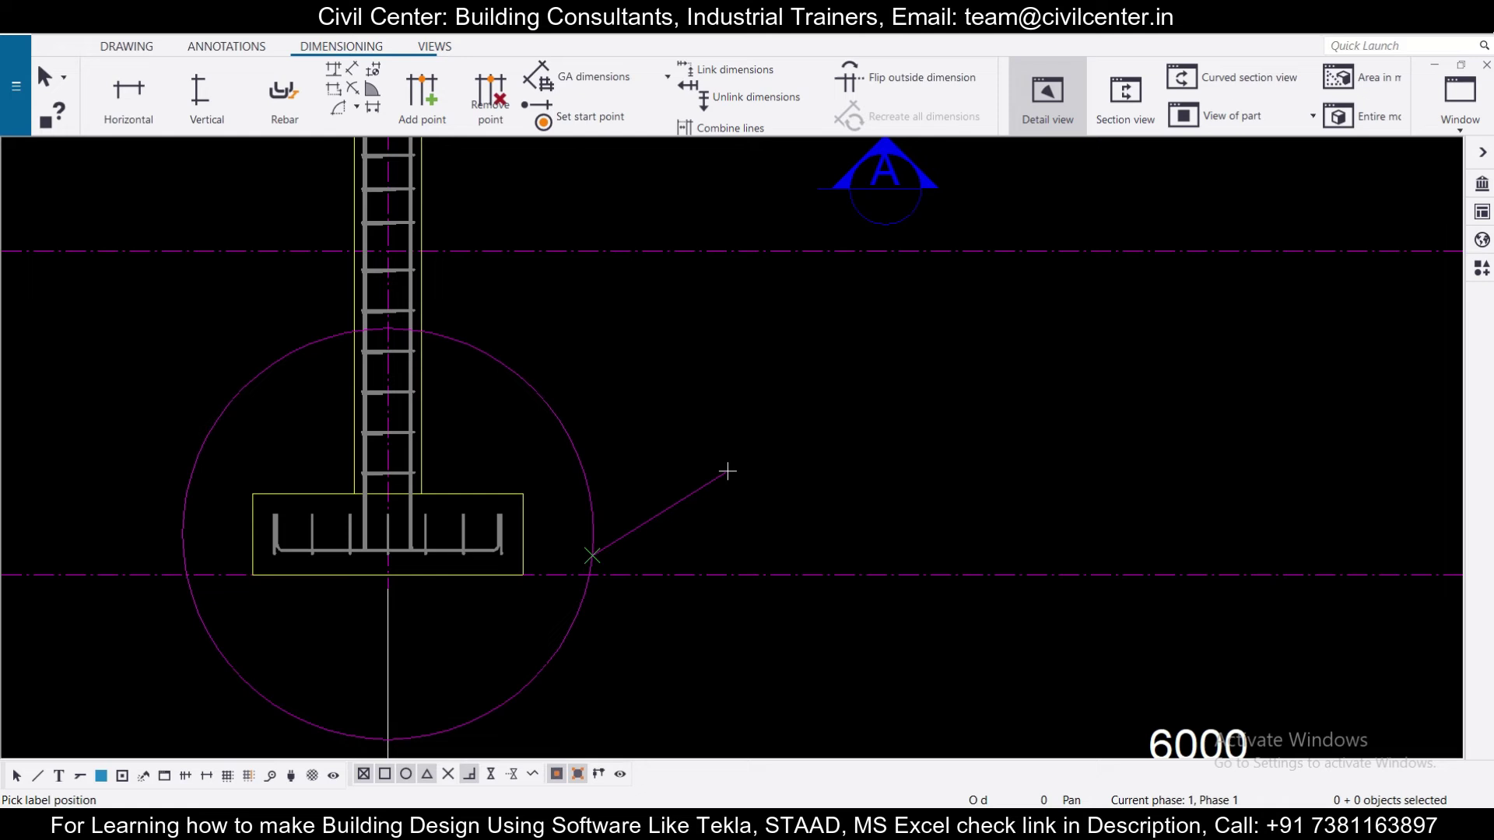
Step: Place the detail label and the footing's detail view in the empty area at the lower left of the drawing sheet
scroll(712, 476, "down", 5)
scroll(714, 476, "down", 2)
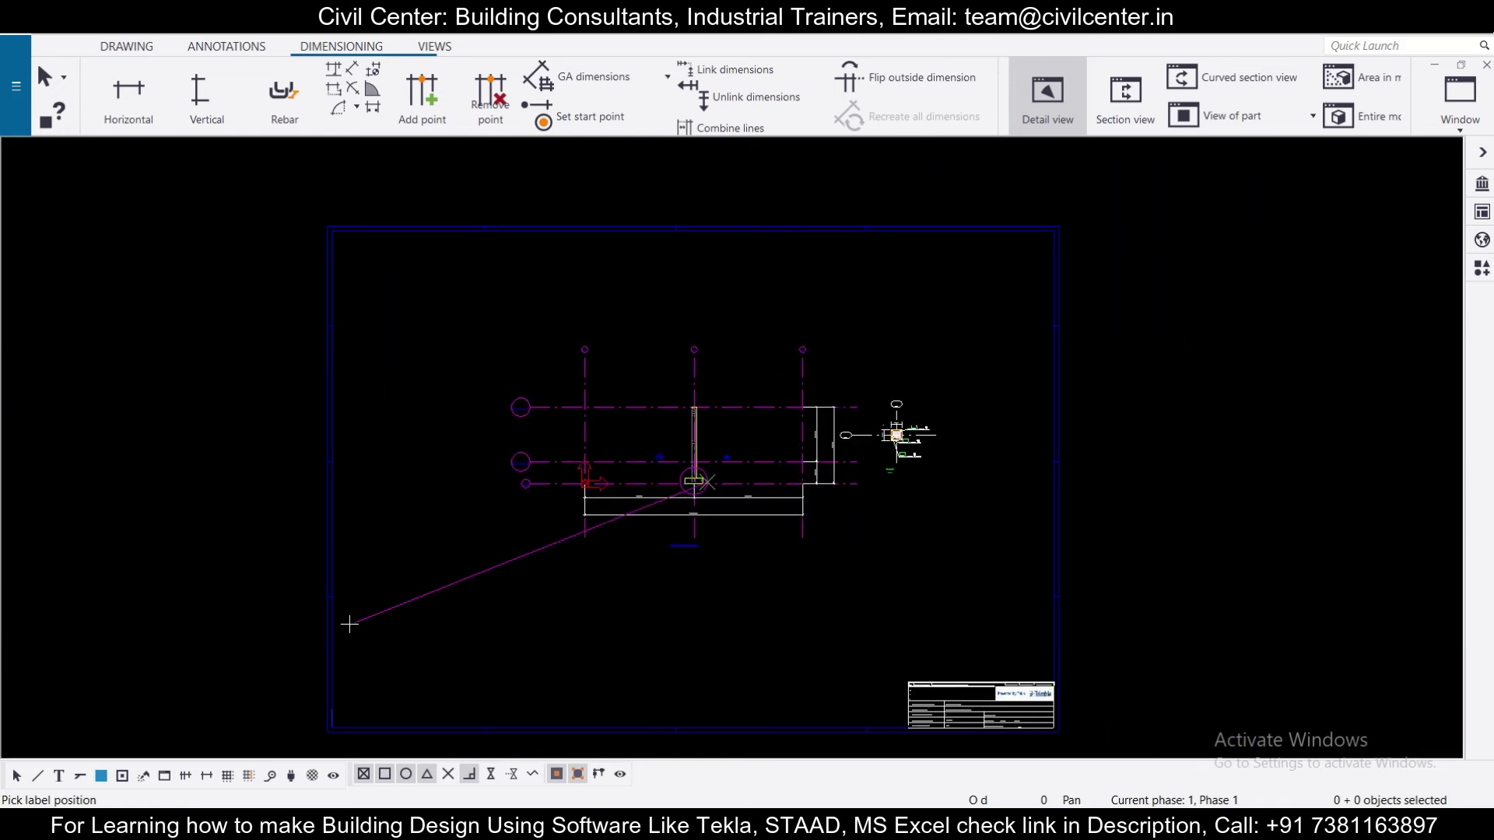
scroll(348, 616, "down", 2)
scroll(366, 614, "up", 1)
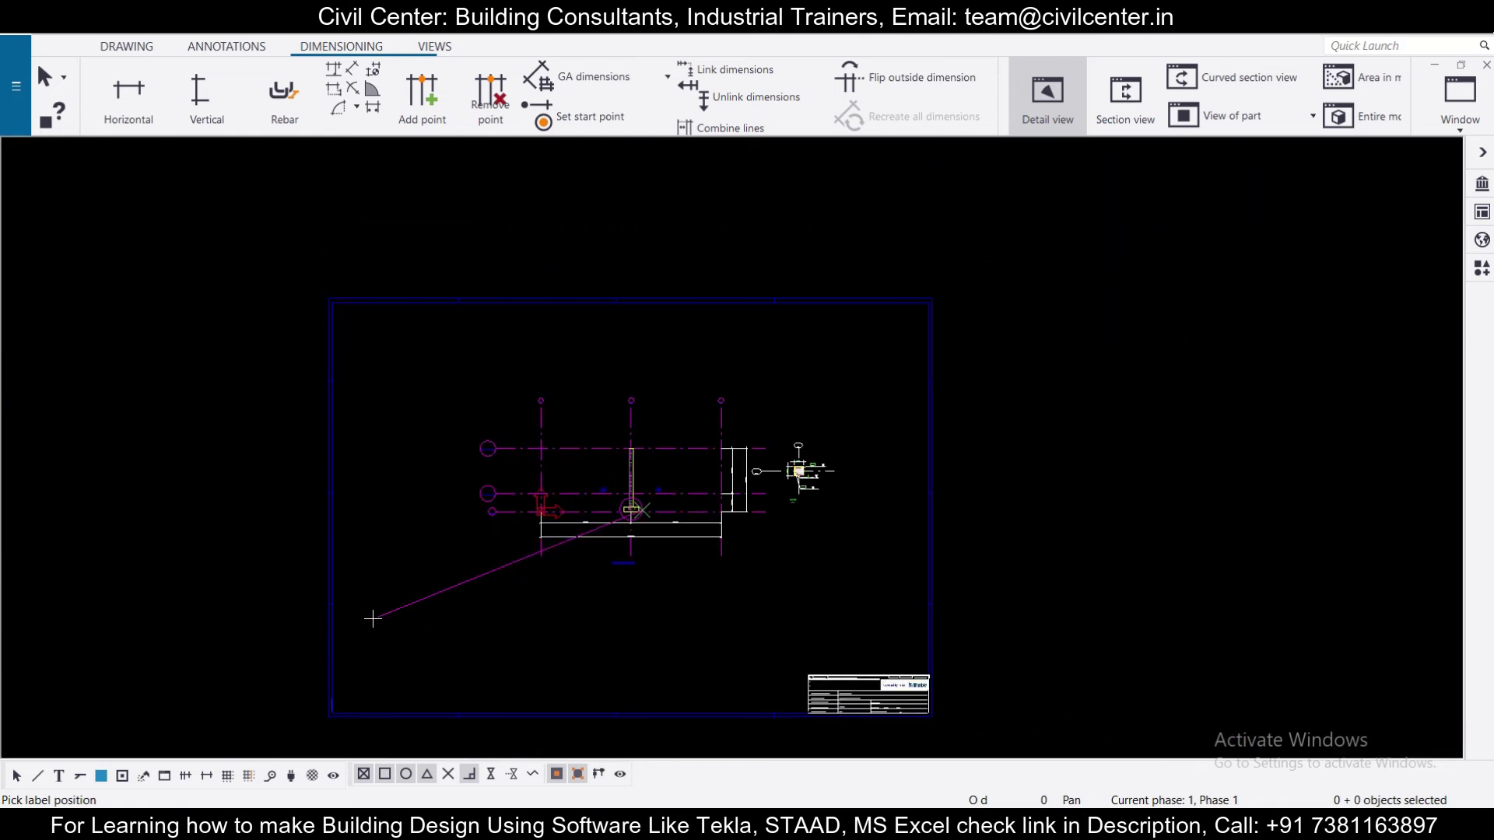
left_click(376, 615)
left_click(398, 622)
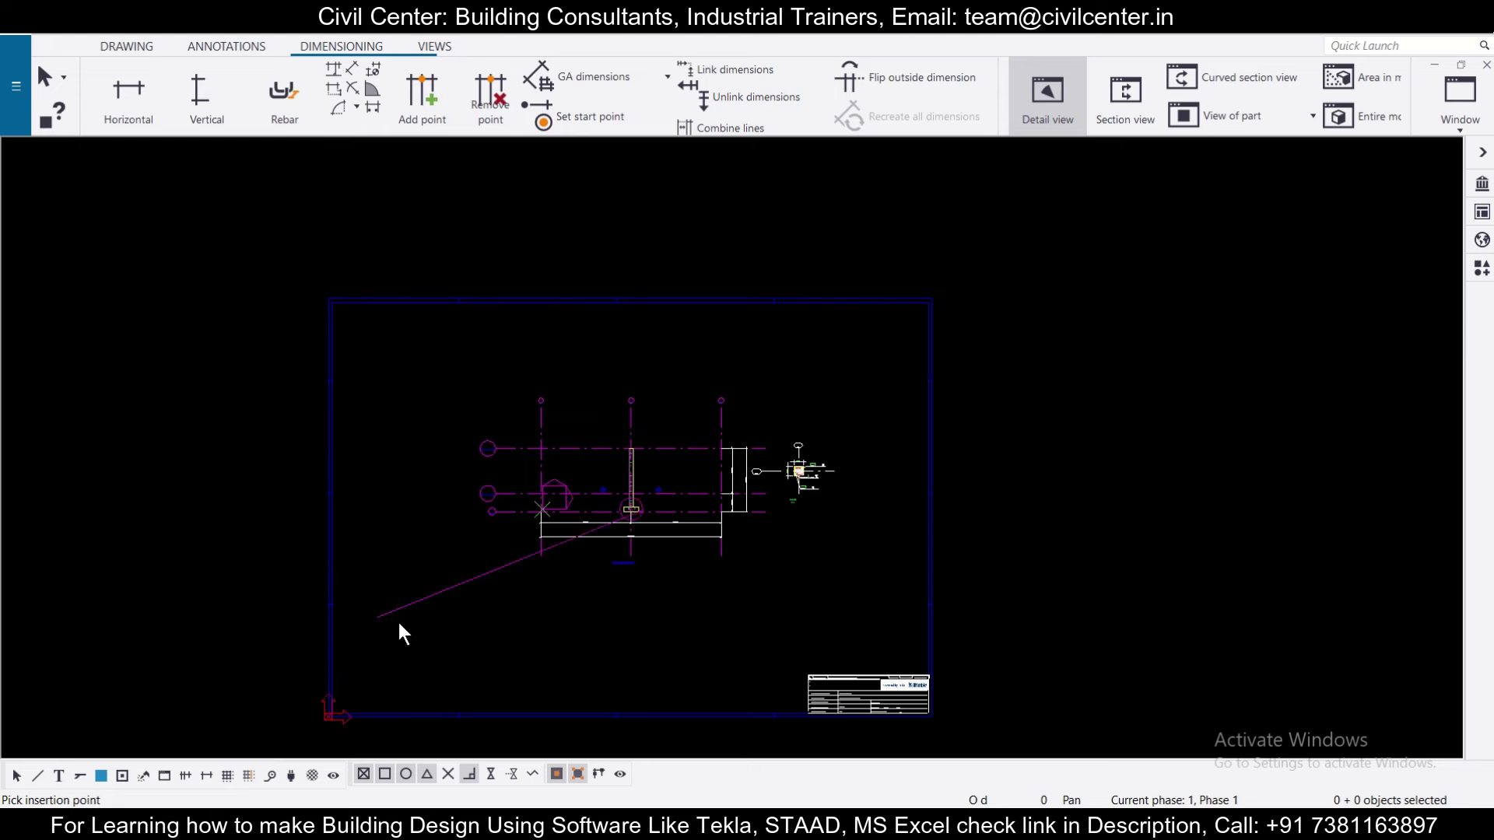
Step: Examine the footing bars, column bars, ties and their reinforcement marks in the DETAIL - A view
scroll(480, 639, "up", 1)
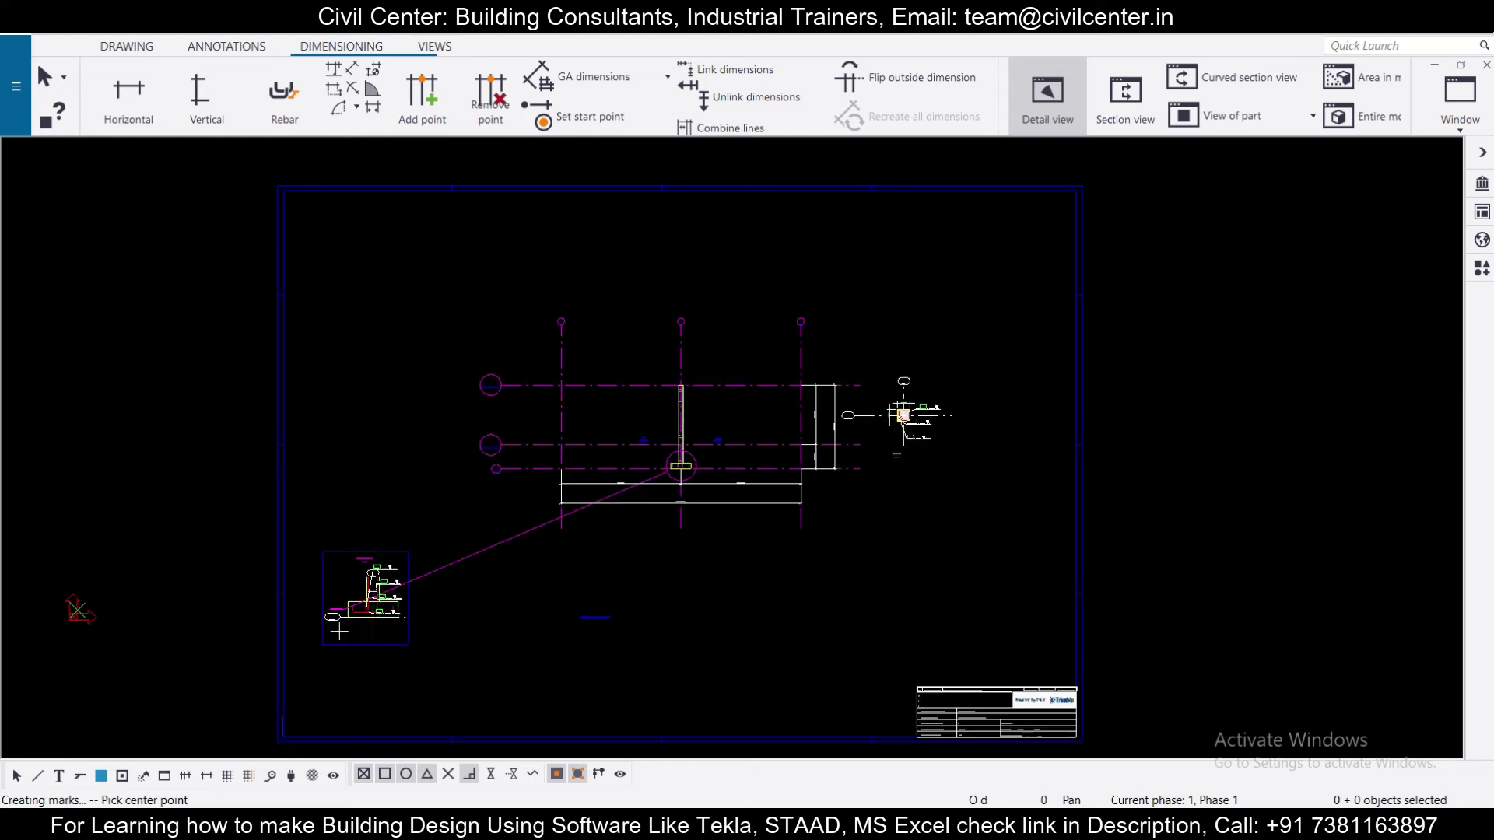
scroll(380, 604, "up", 5)
scroll(465, 445, "up", 2)
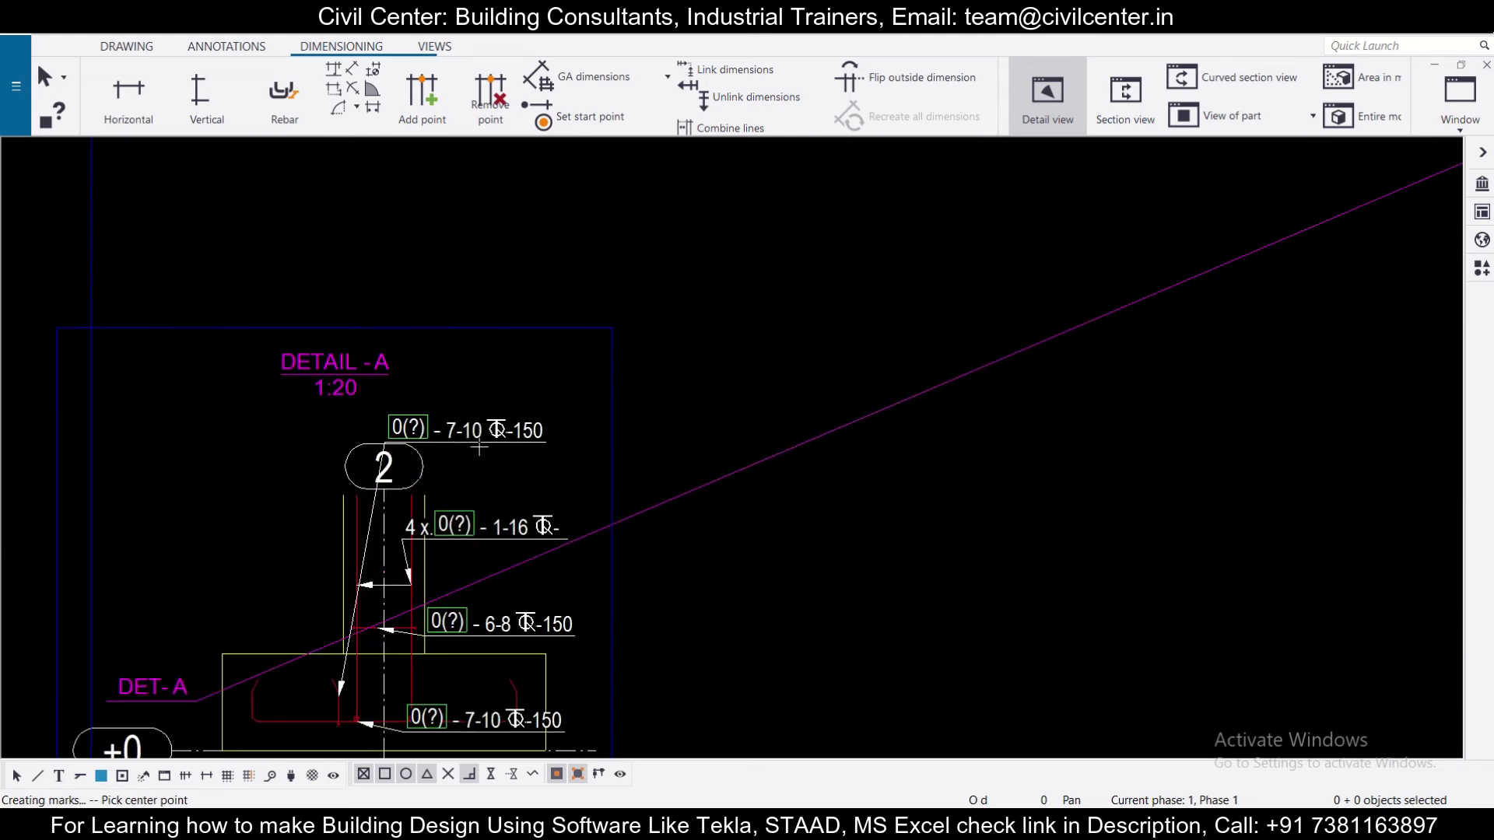
middle_click_drag(445, 563, 519, 363)
scroll(457, 514, "up", 1)
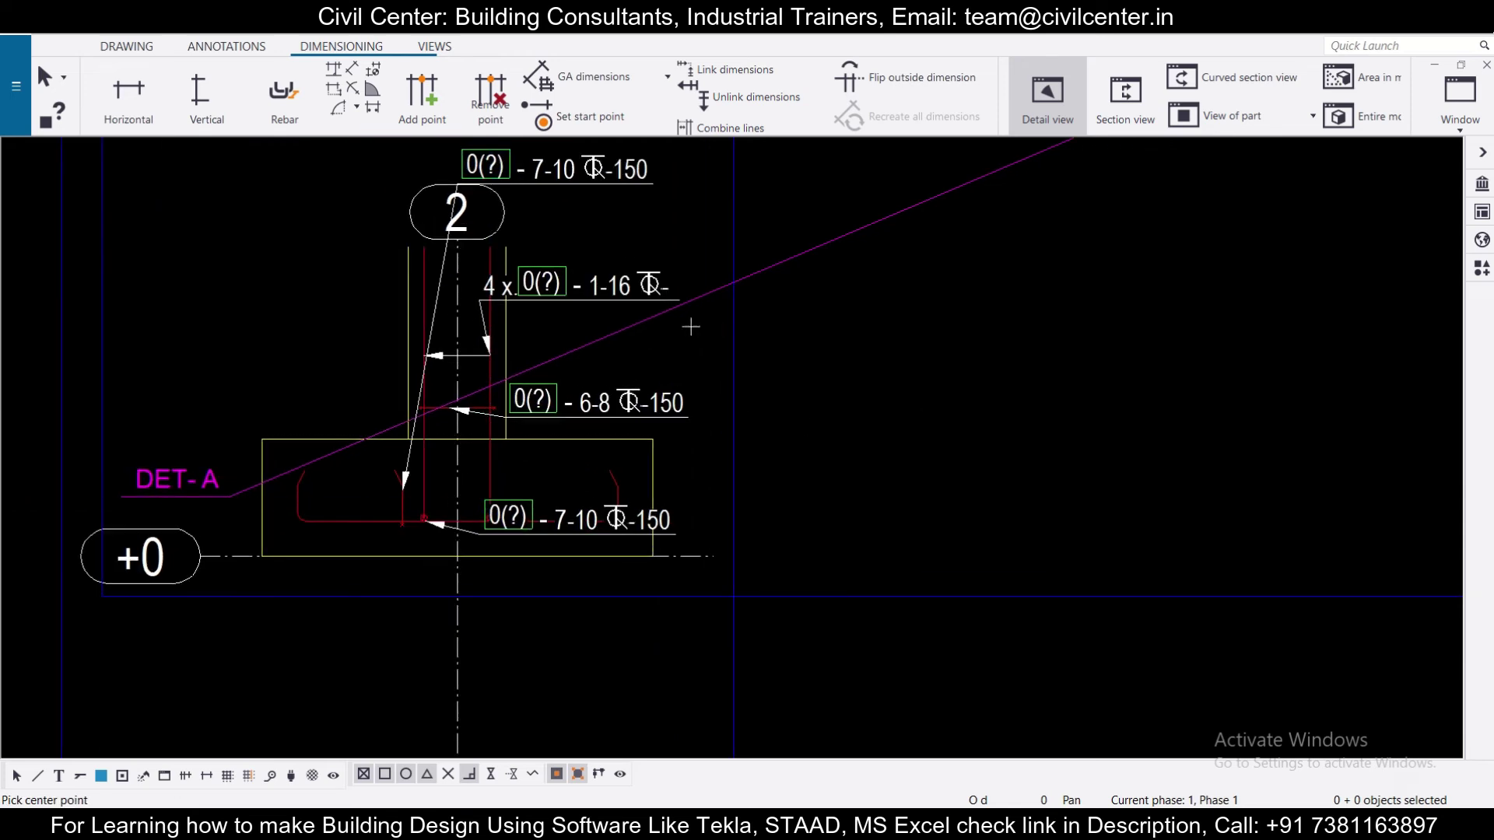
key("Escape")
scroll(582, 264, "down", 1)
scroll(581, 264, "up", 1)
scroll(450, 653, "up", 1)
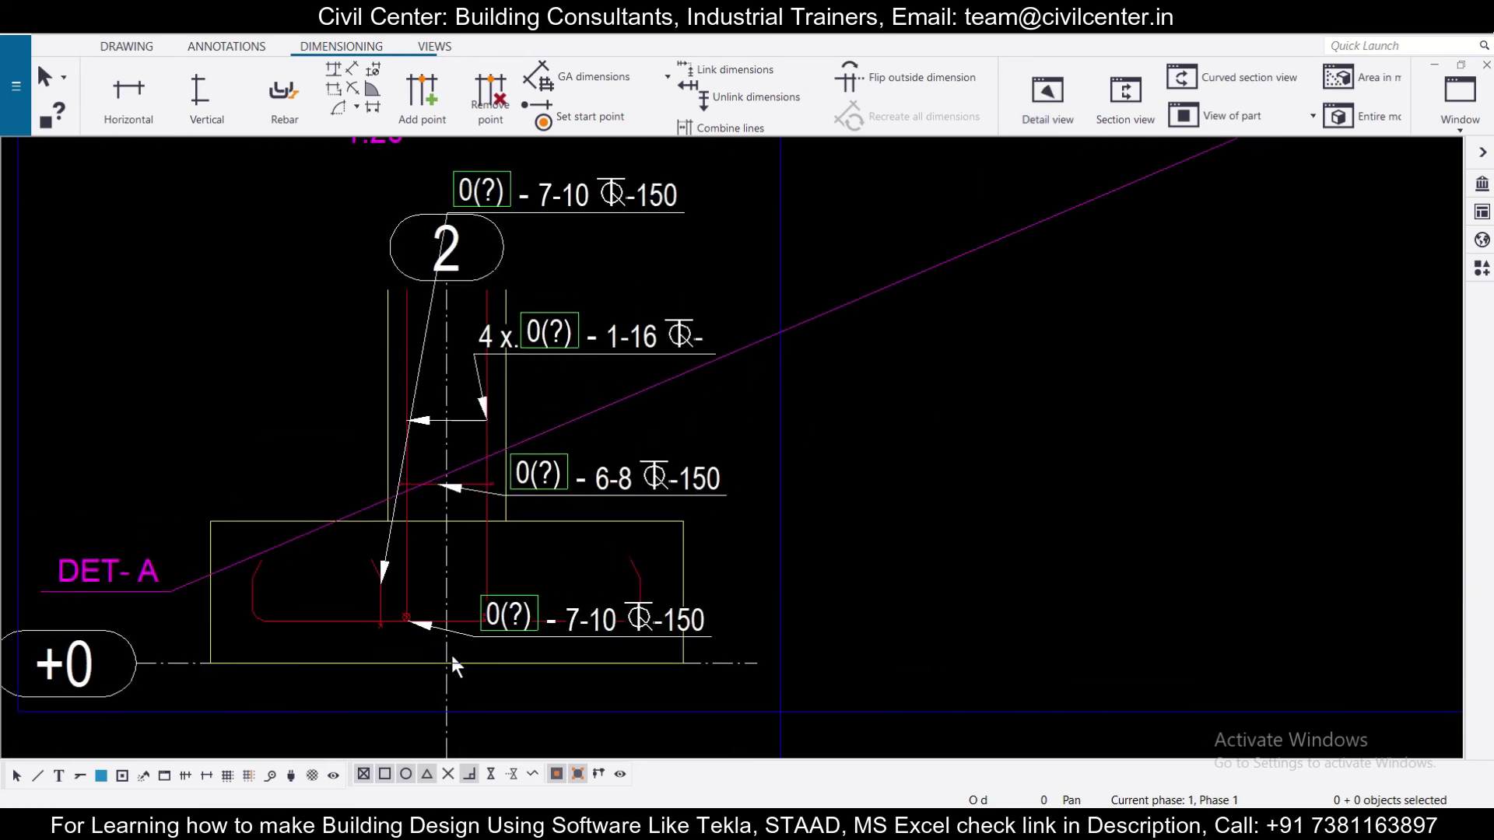
scroll(452, 660, "up", 1)
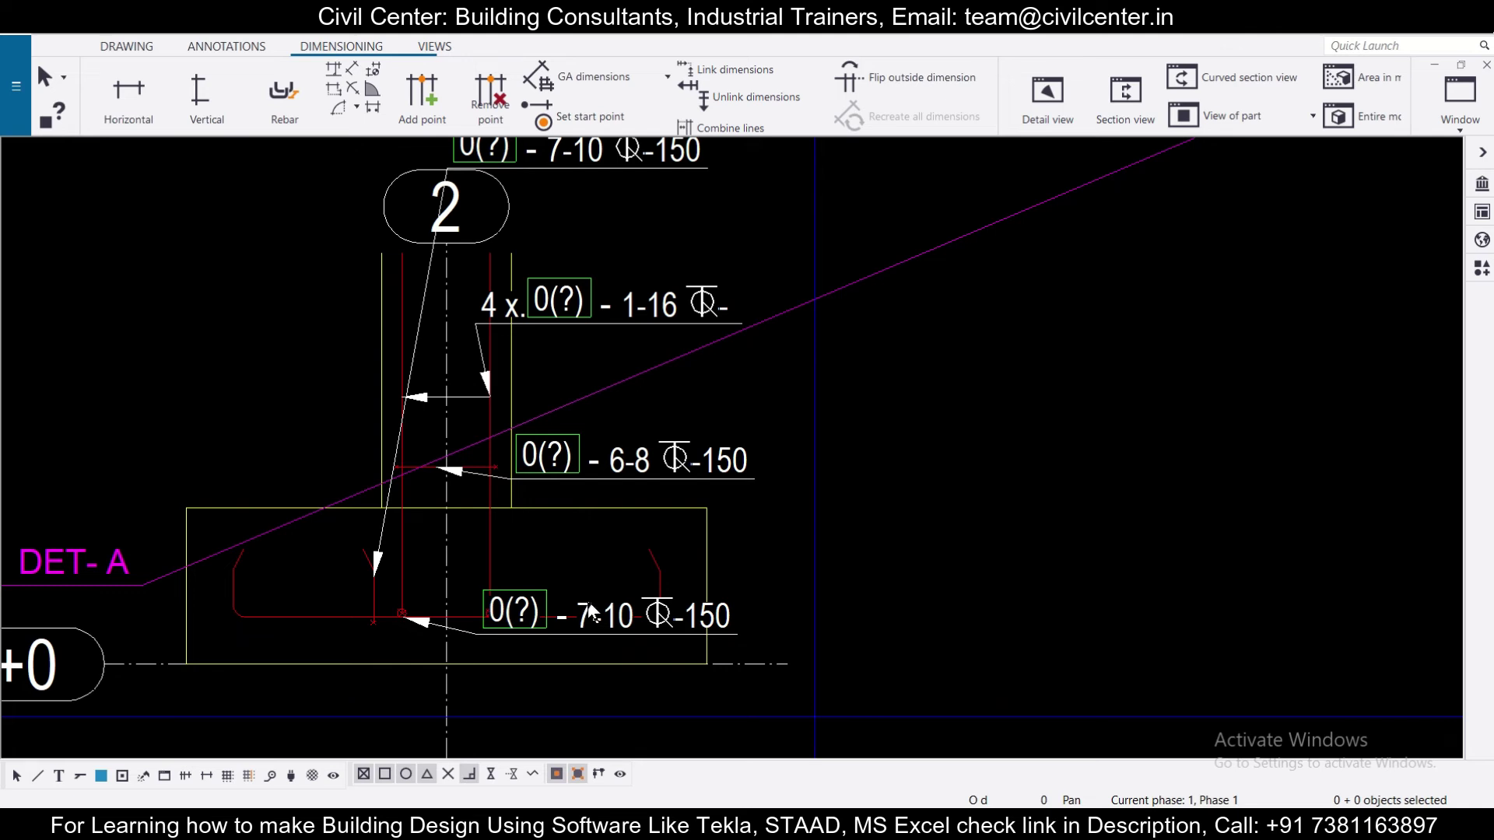
scroll(631, 572, "down", 3)
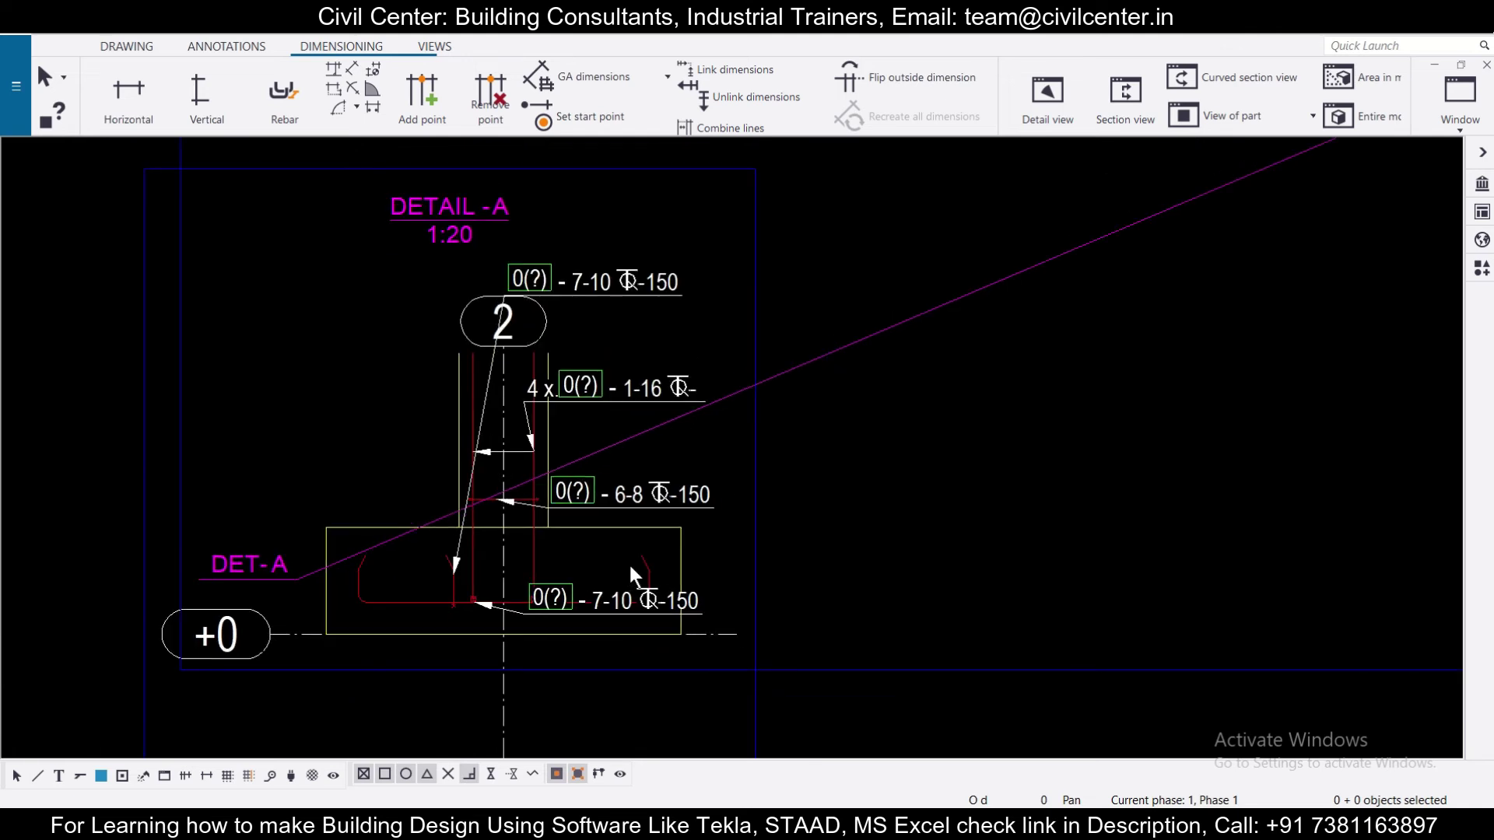
Step: Apply general reinforcement properties to the drawing with visible bars, filled line representation and all bars shown in each group
double_click(755, 647)
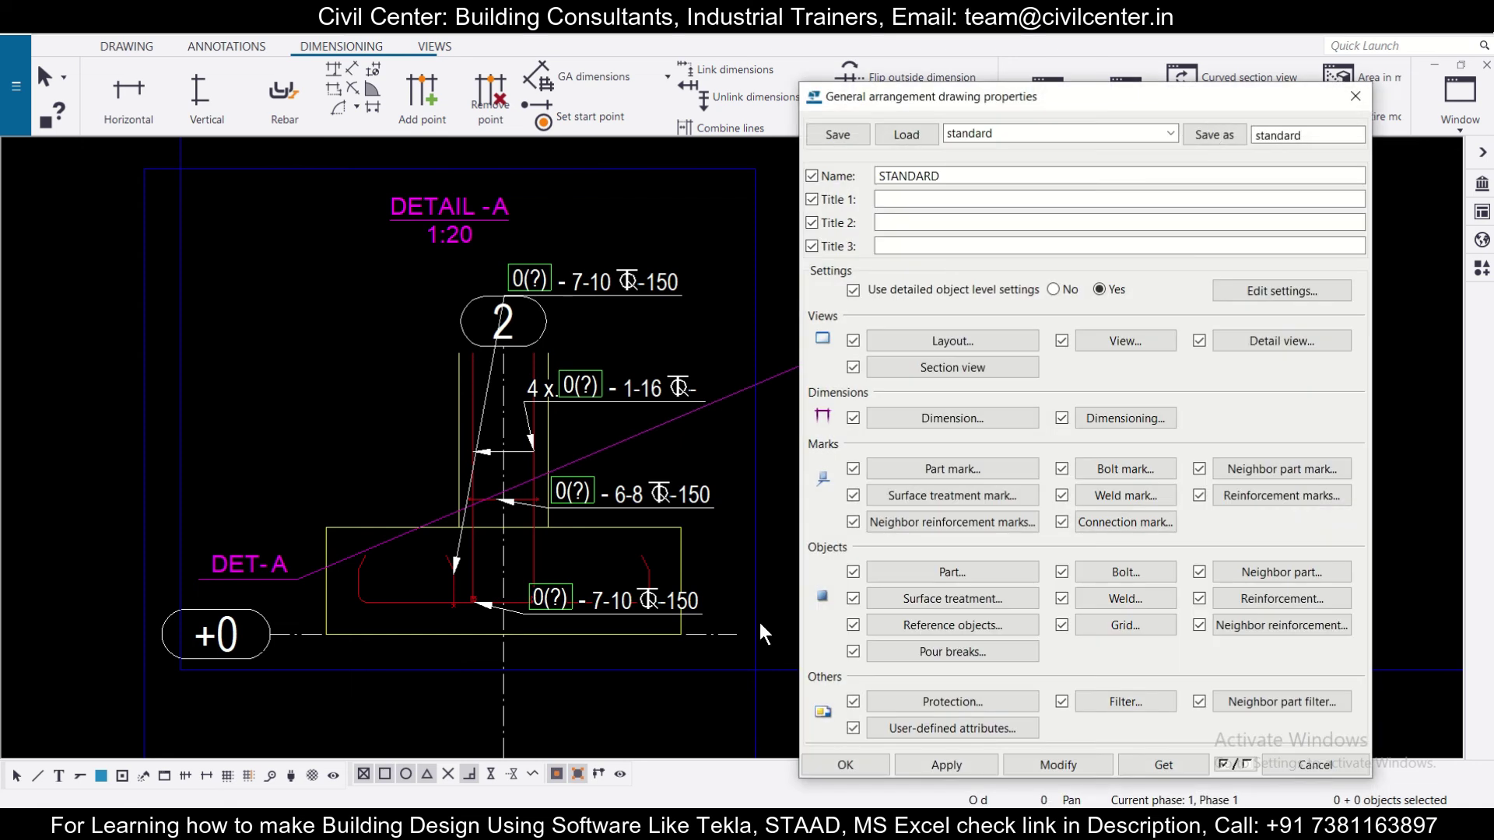
left_click(1328, 604)
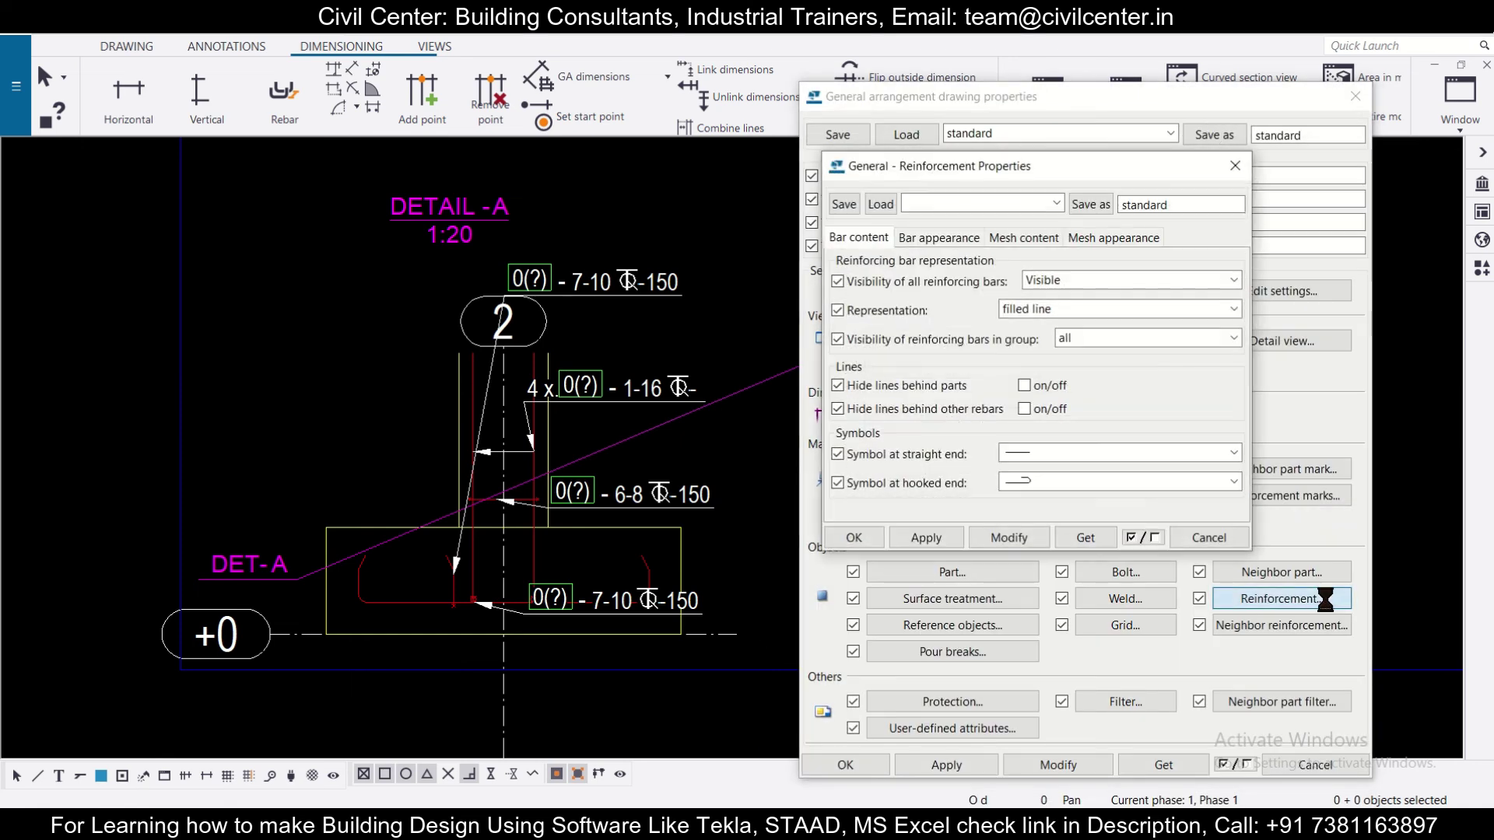
left_click(1085, 334)
left_click(1087, 339)
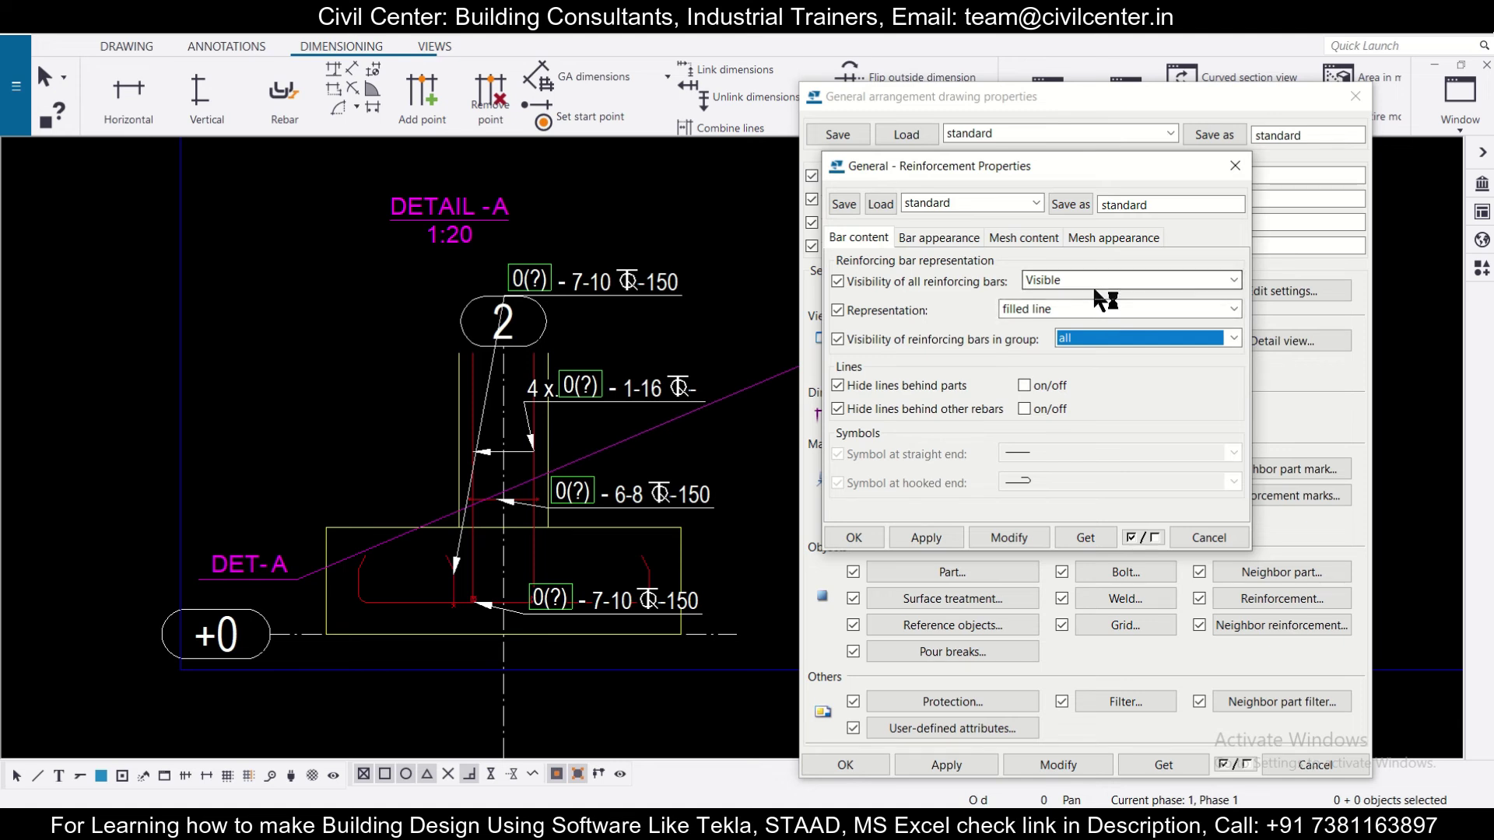
left_click(1001, 540)
left_click(859, 538)
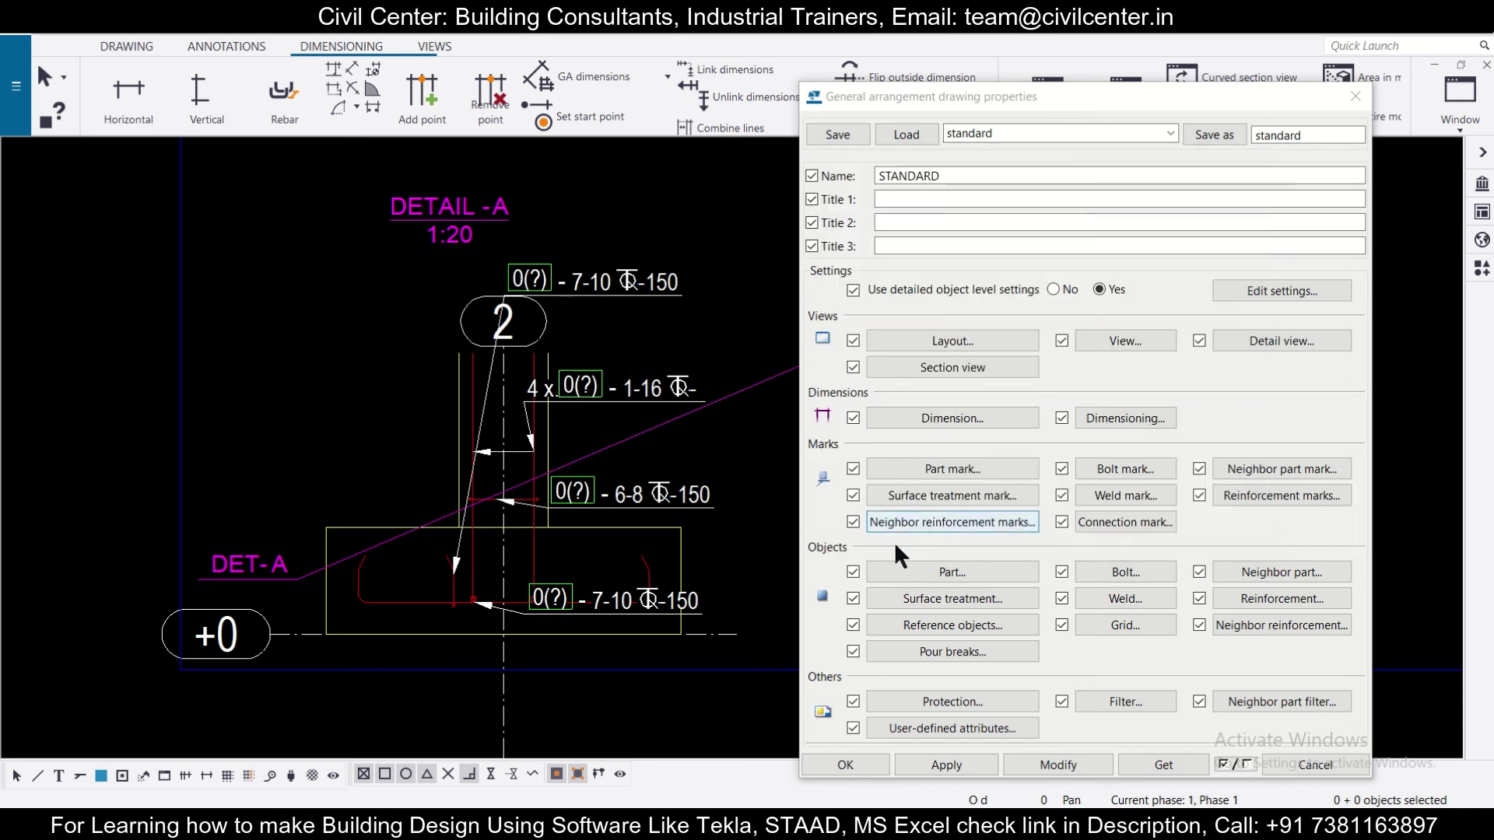
left_click(845, 765)
Step: Review the footing reinforcement in the DETAIL - A view and the column reinforcement in the A - A section view
scroll(683, 549, "down", 3)
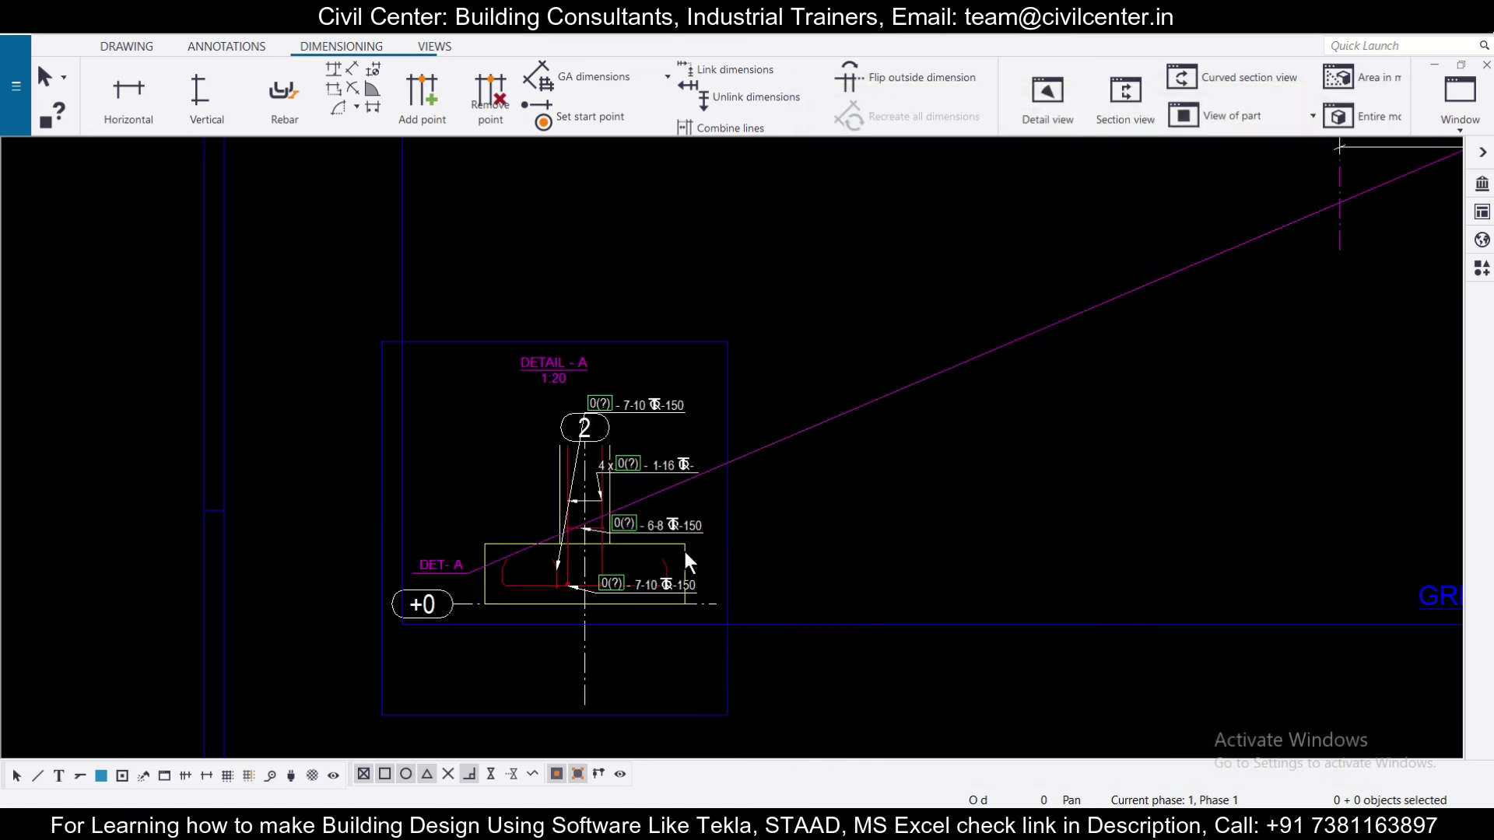
scroll(645, 488, "up", 4)
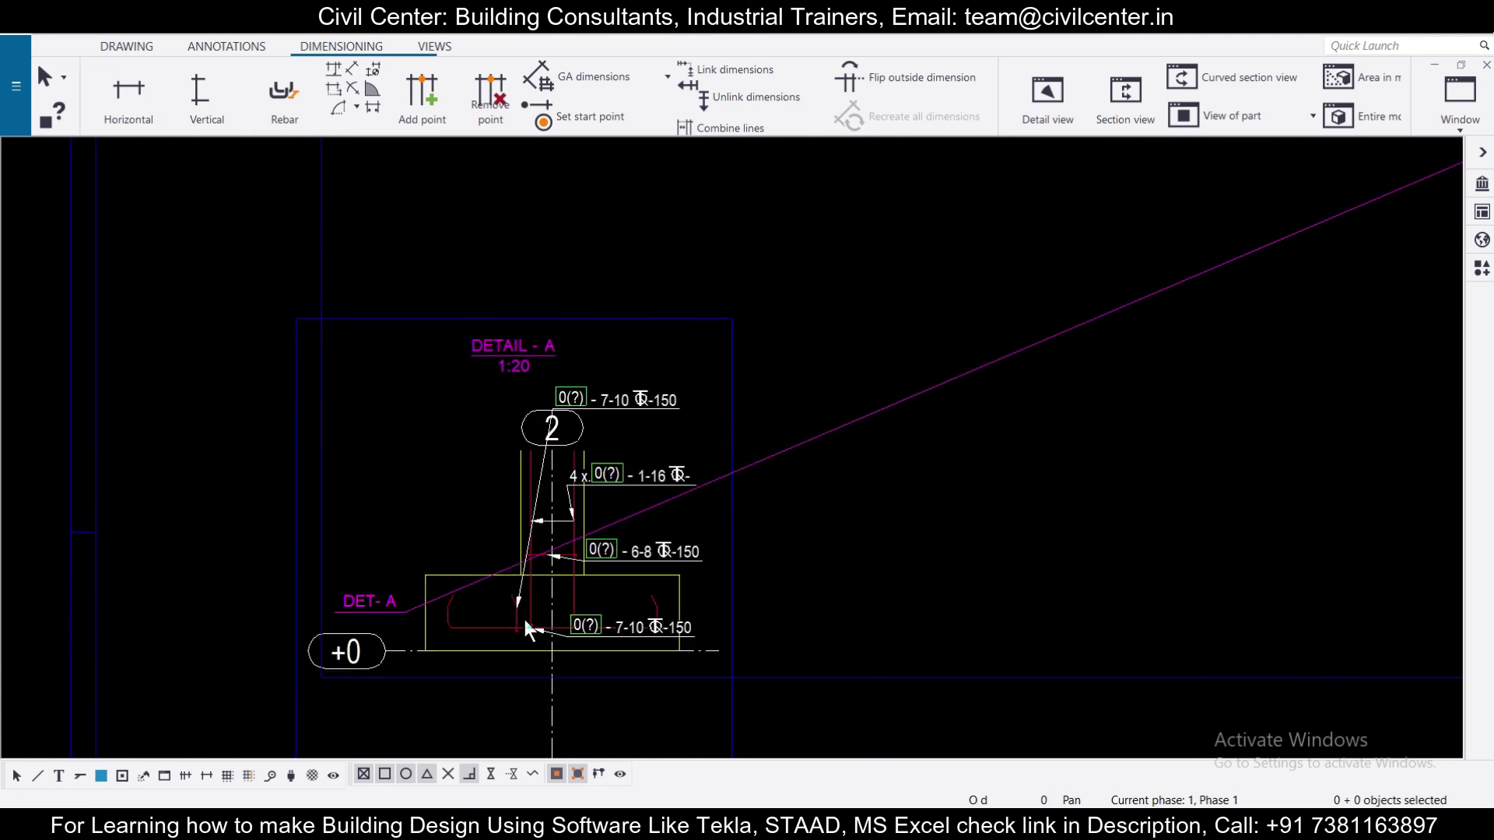
scroll(524, 620, "down", 5)
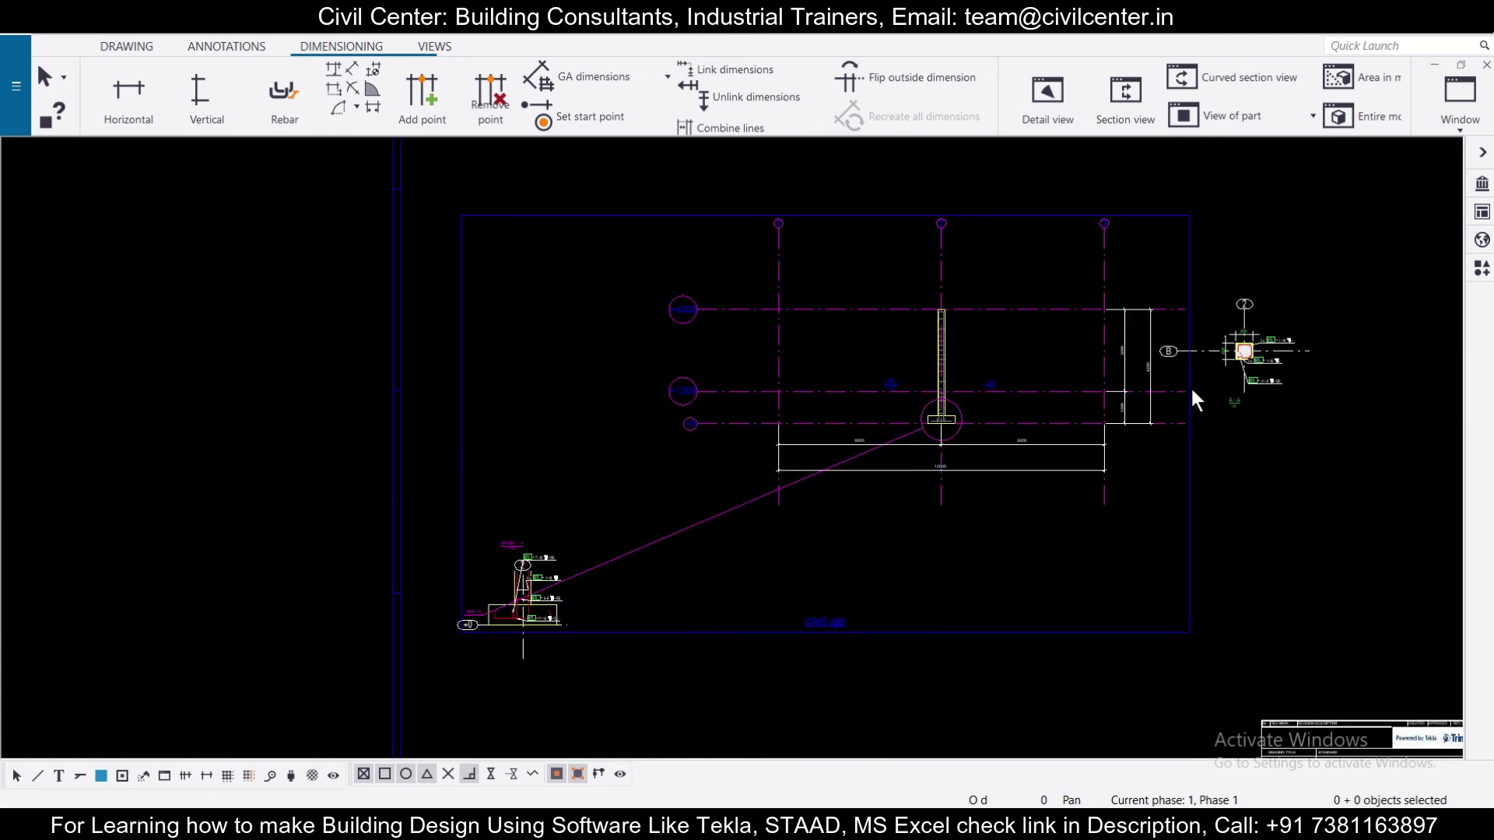
scroll(1197, 399, "up", 6)
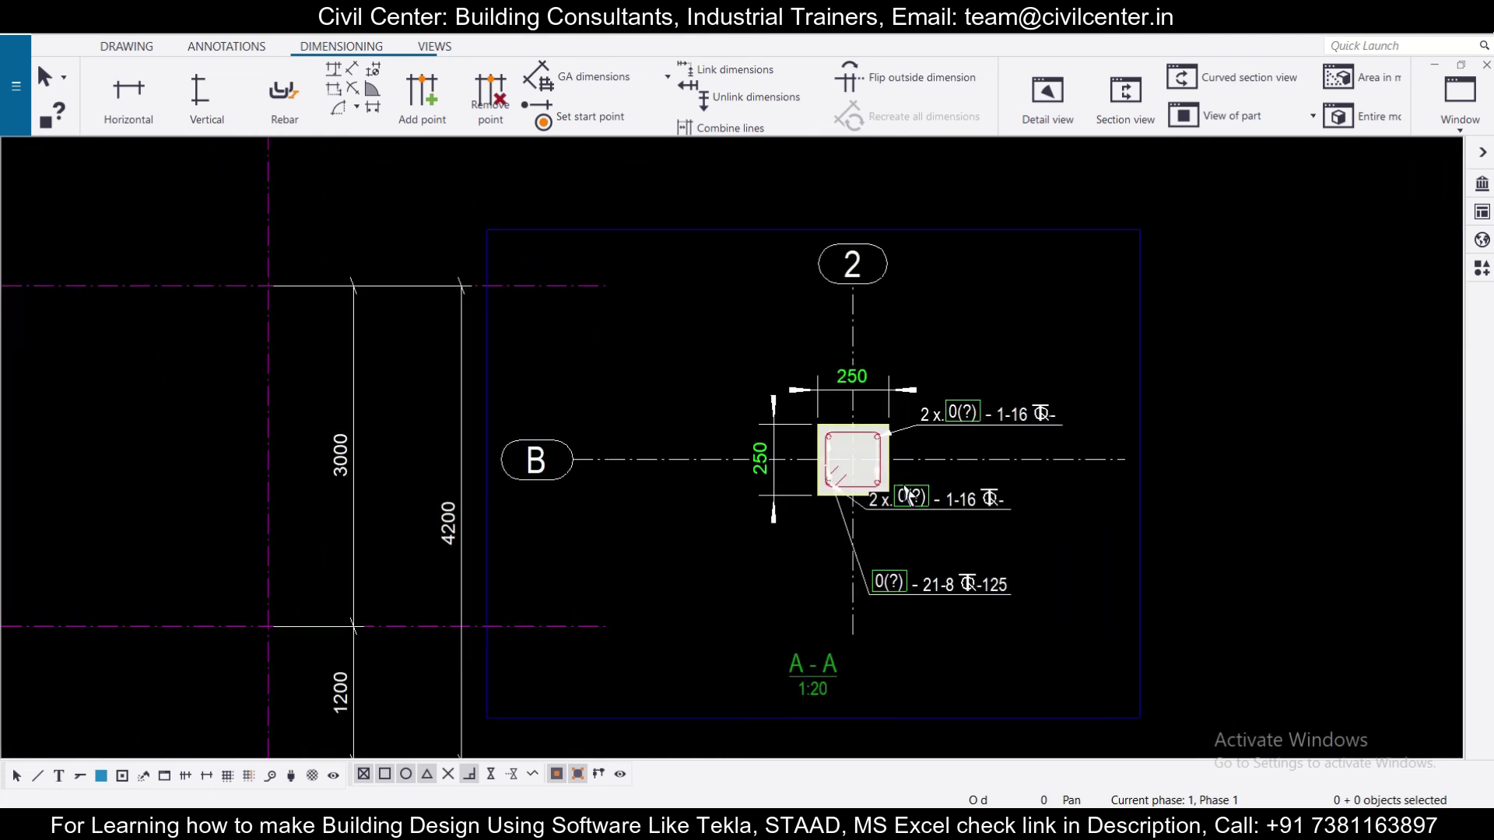
scroll(905, 488, "down", 5)
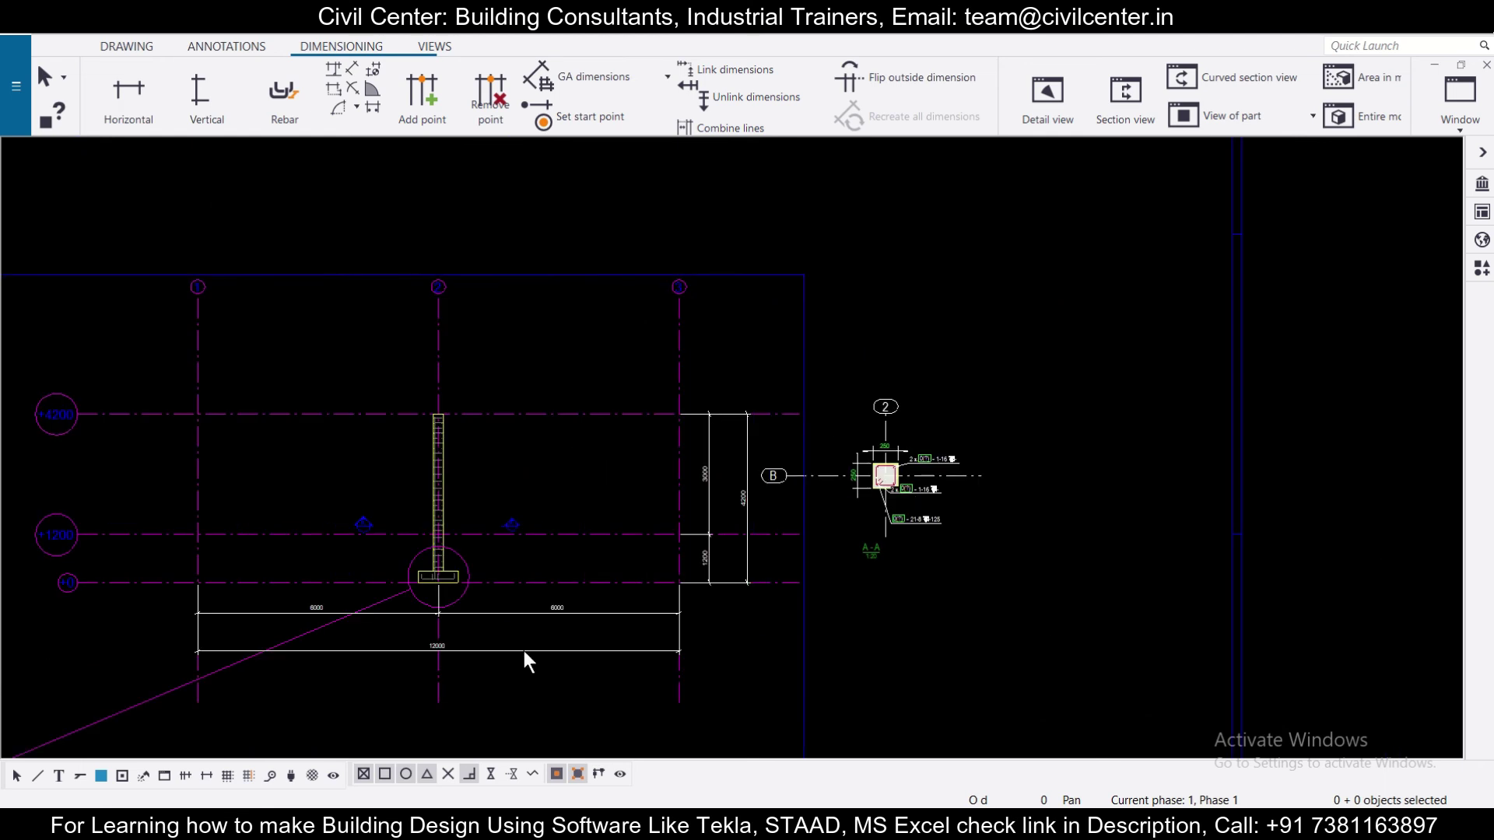
Step: Examine the column ties, footing bars, detail circle and section marks in the GRID @B view
middle_click_drag(524, 651, 555, 574)
scroll(617, 417, "up", 5)
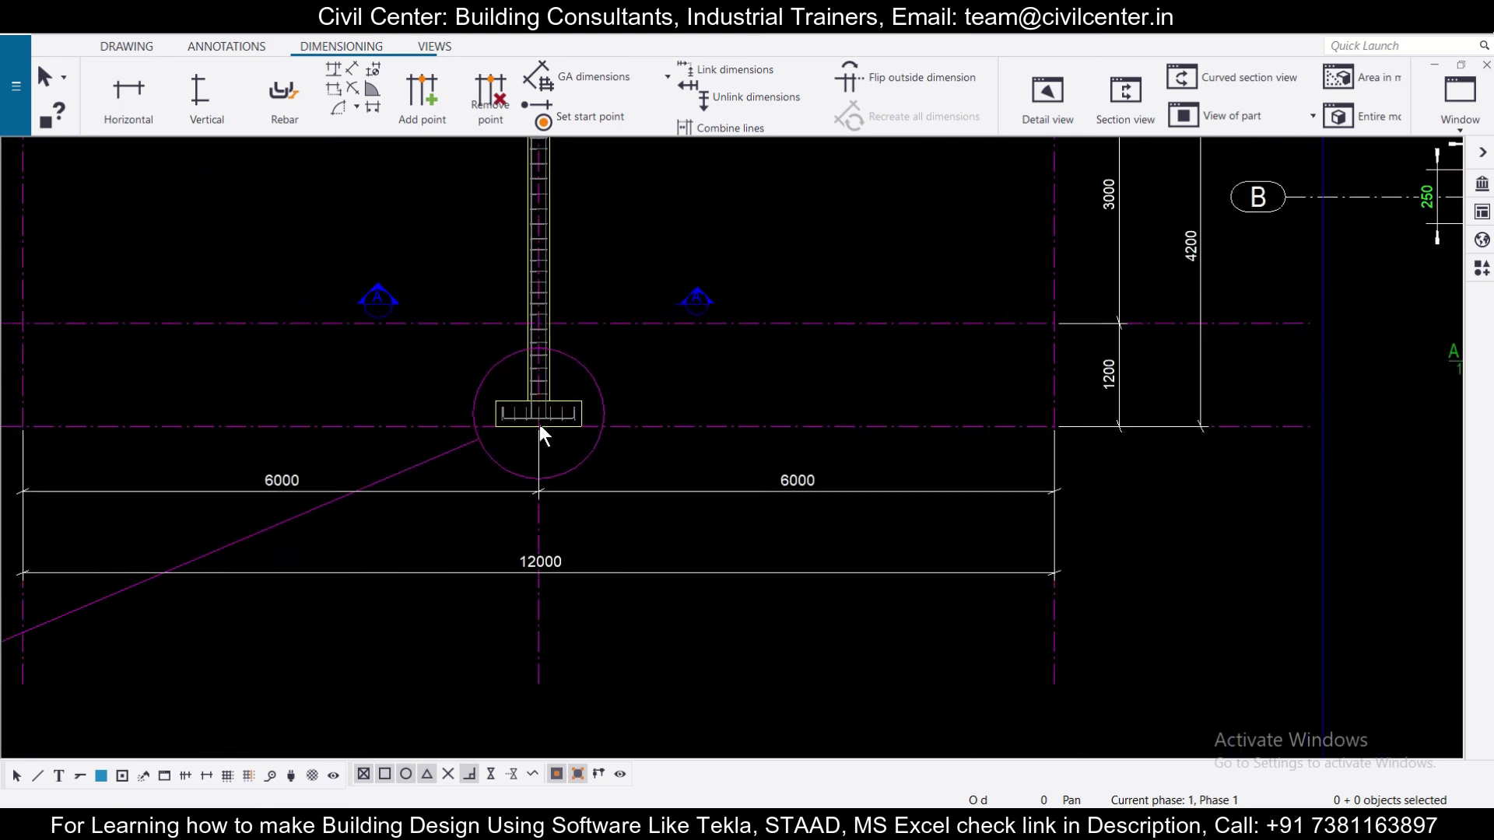
scroll(567, 394, "up", 3)
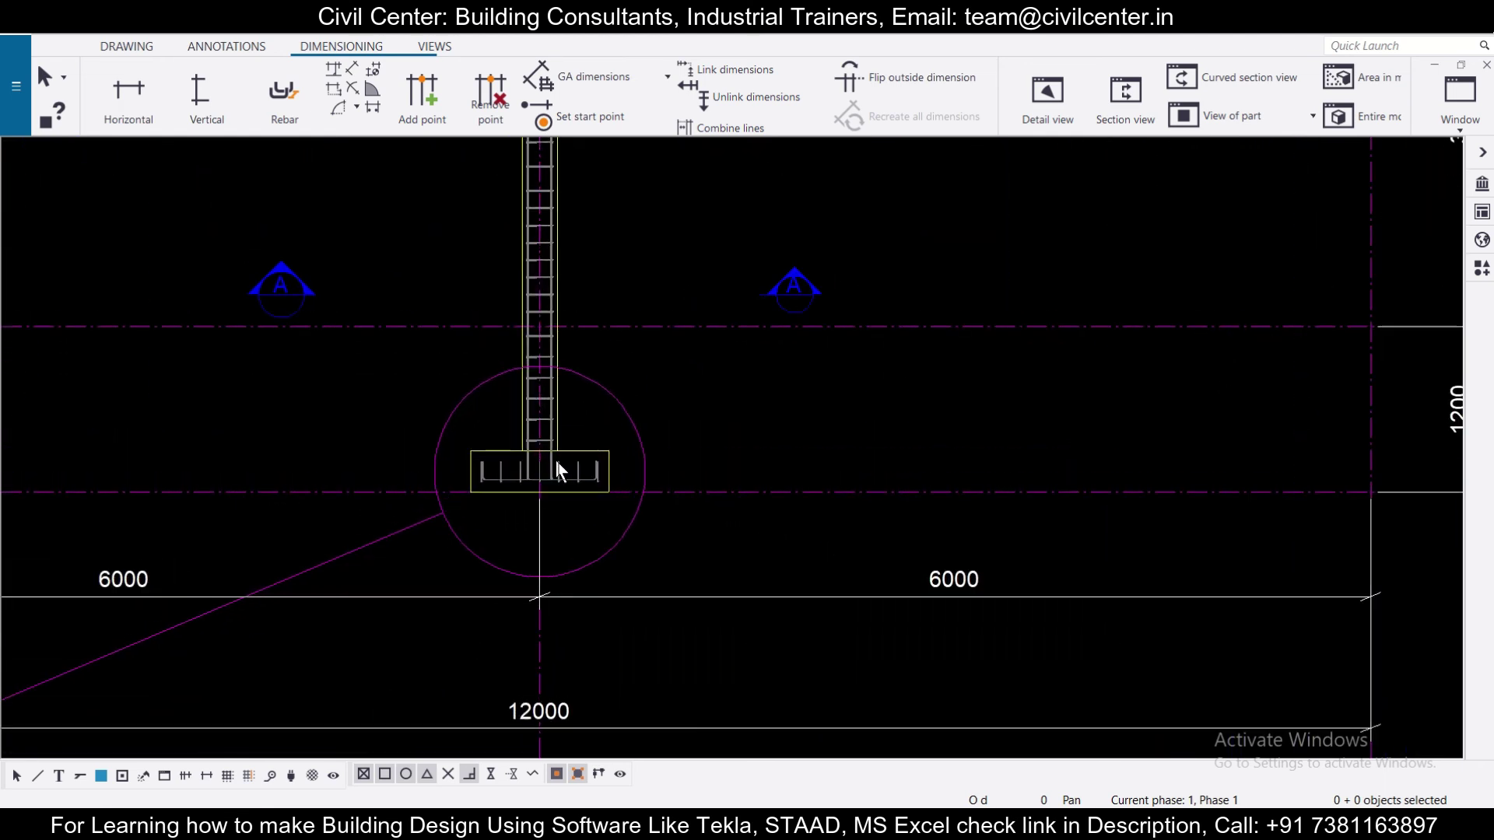
scroll(555, 460, "up", 2)
scroll(567, 609, "up", 2)
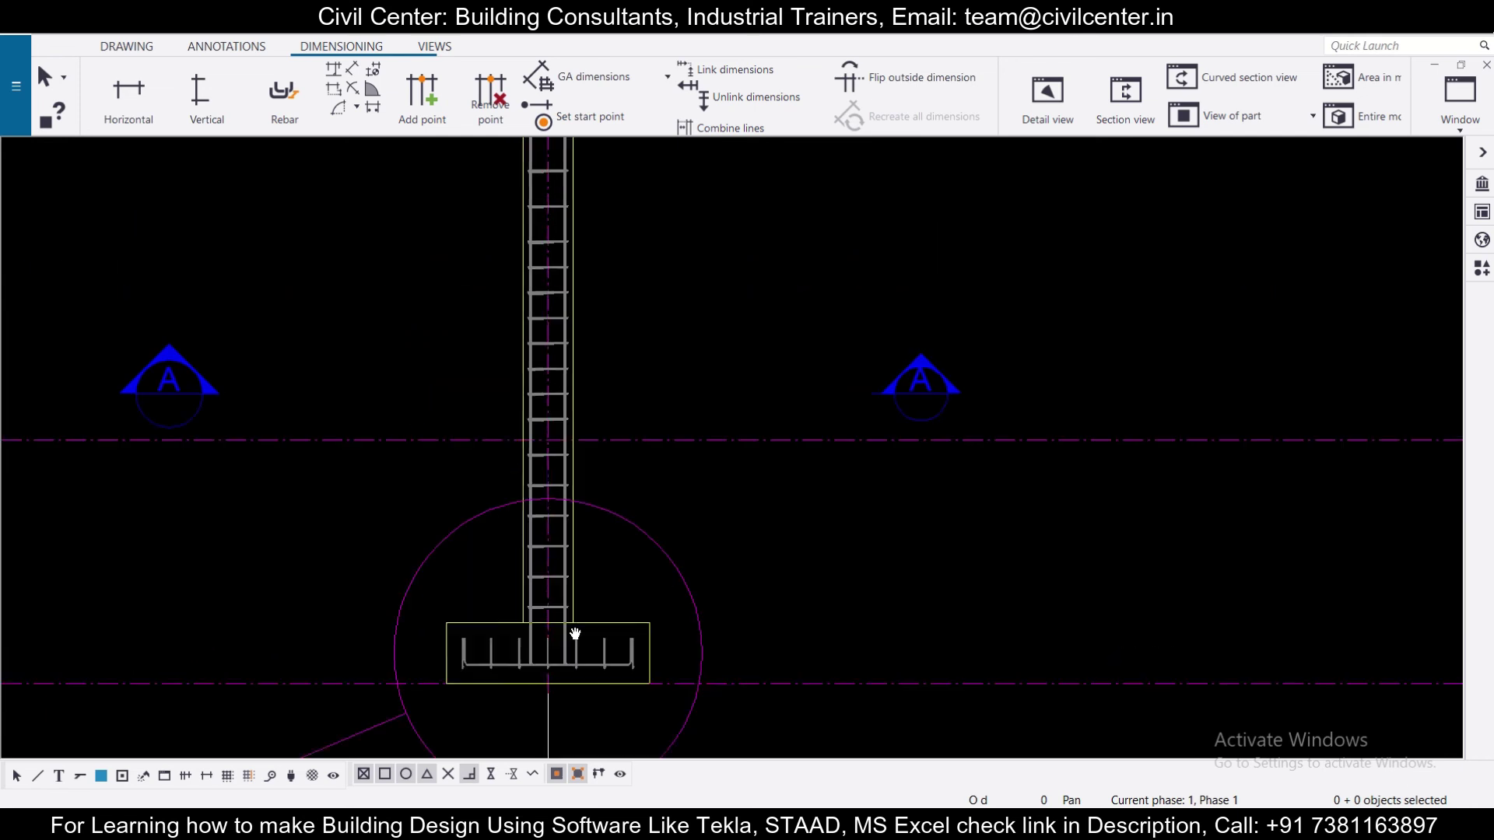
scroll(562, 583, "down", 2)
scroll(562, 579, "down", 3)
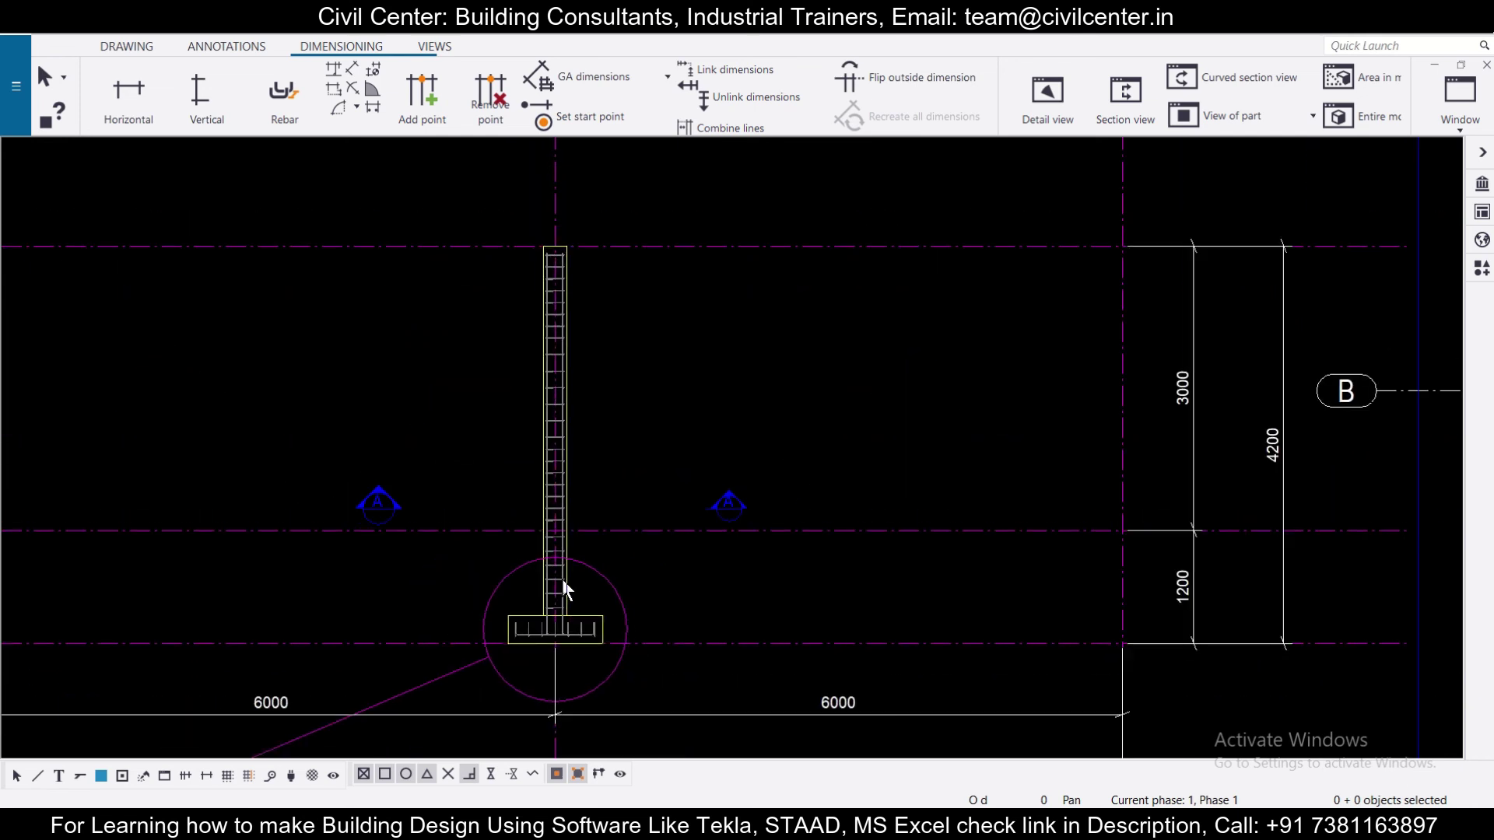
scroll(562, 588, "down", 1)
scroll(562, 578, "down", 1)
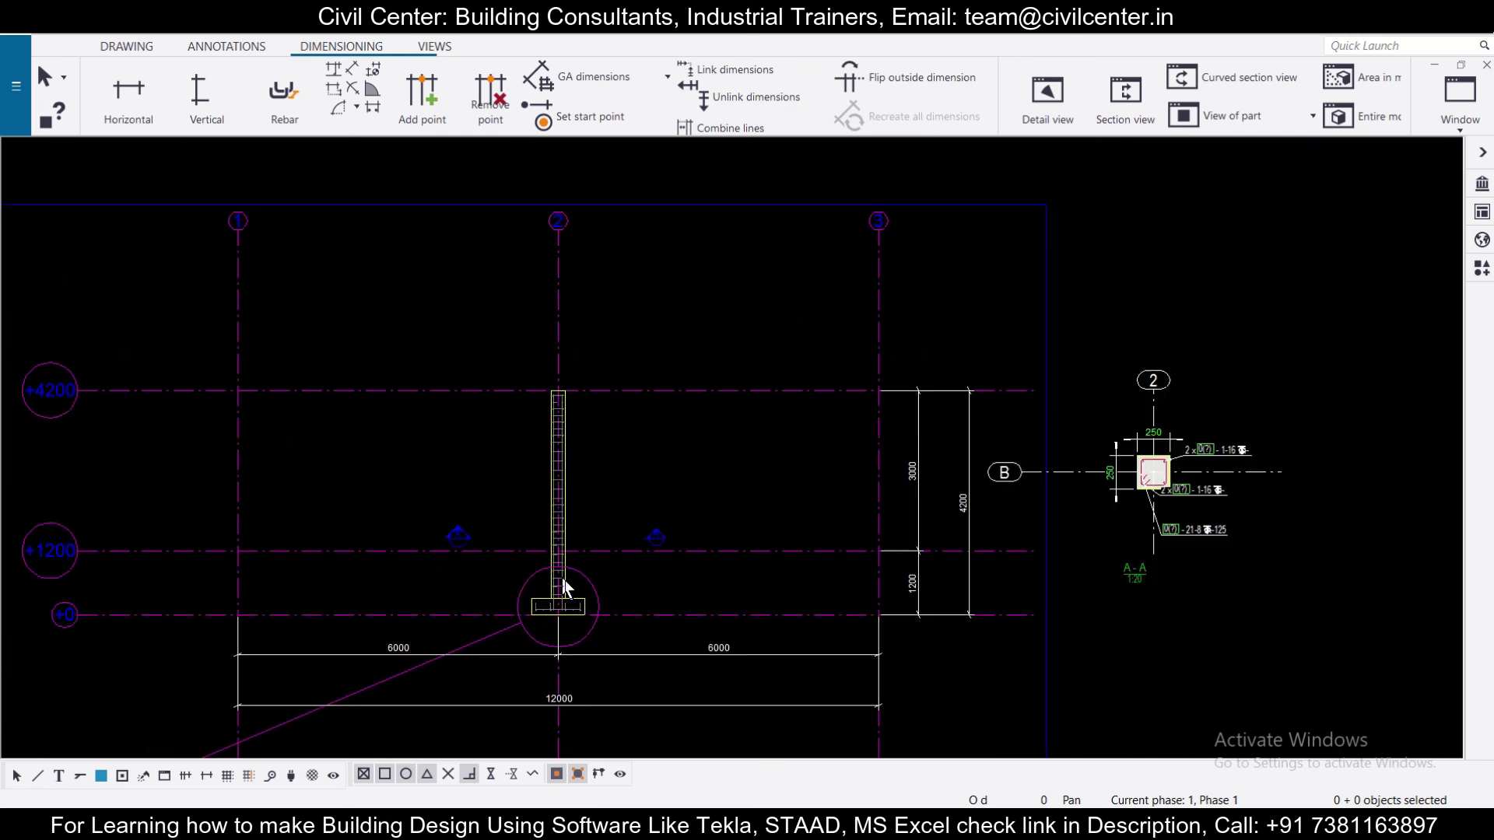
scroll(554, 573, "down", 1)
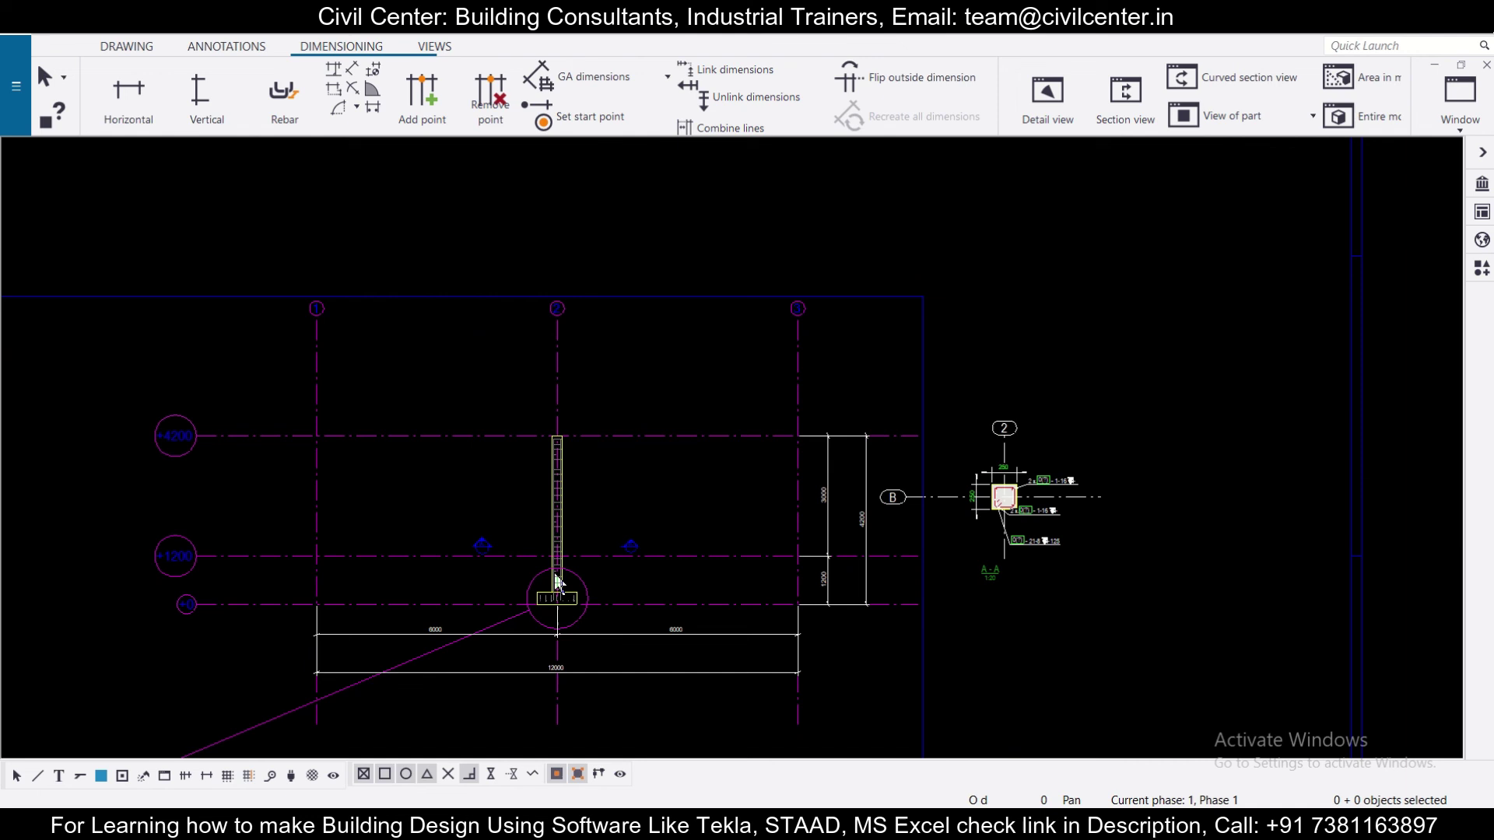
scroll(554, 573, "up", 1)
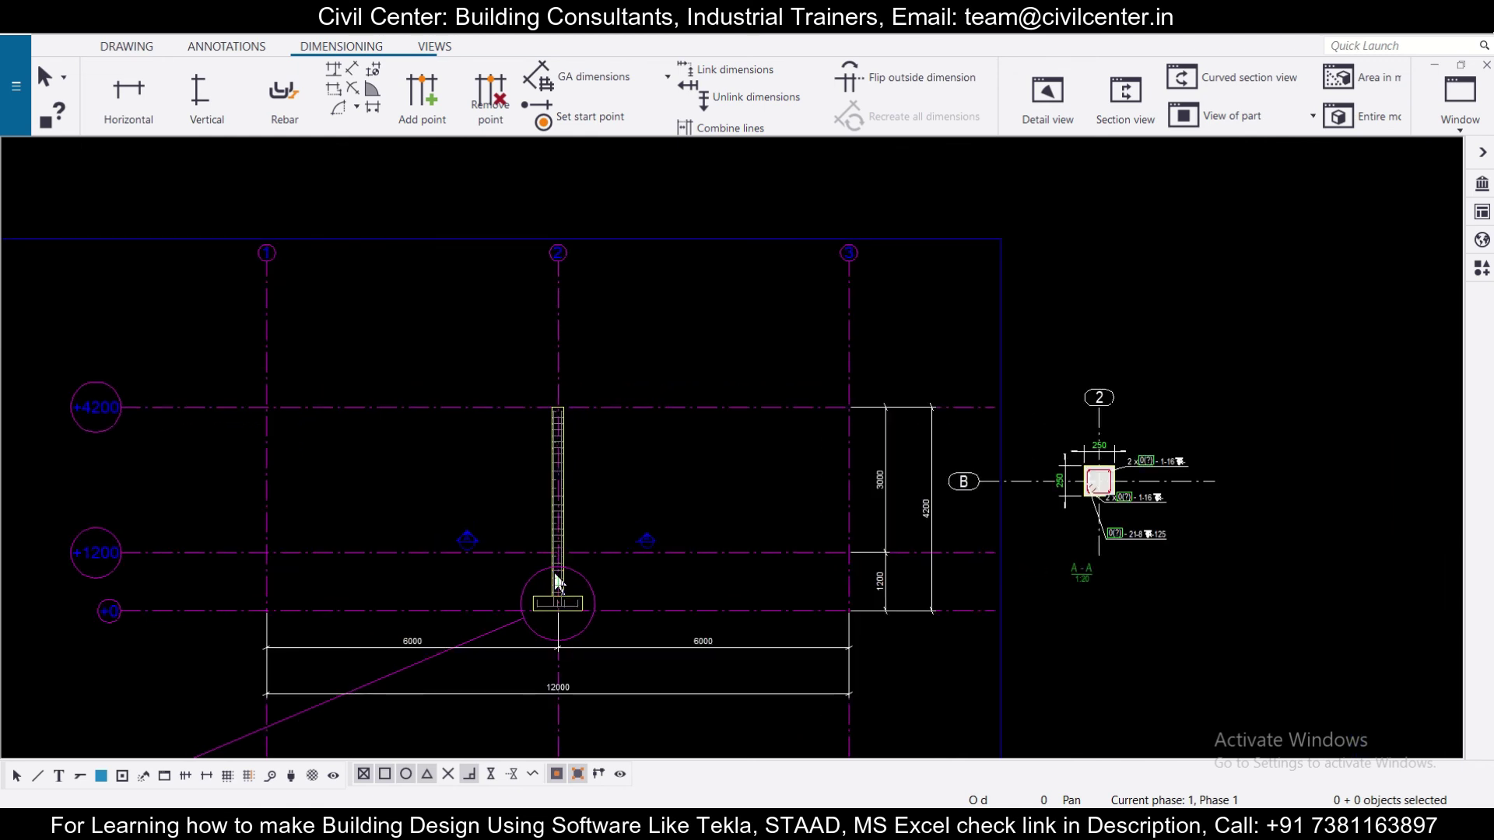
scroll(555, 582, "up", 4)
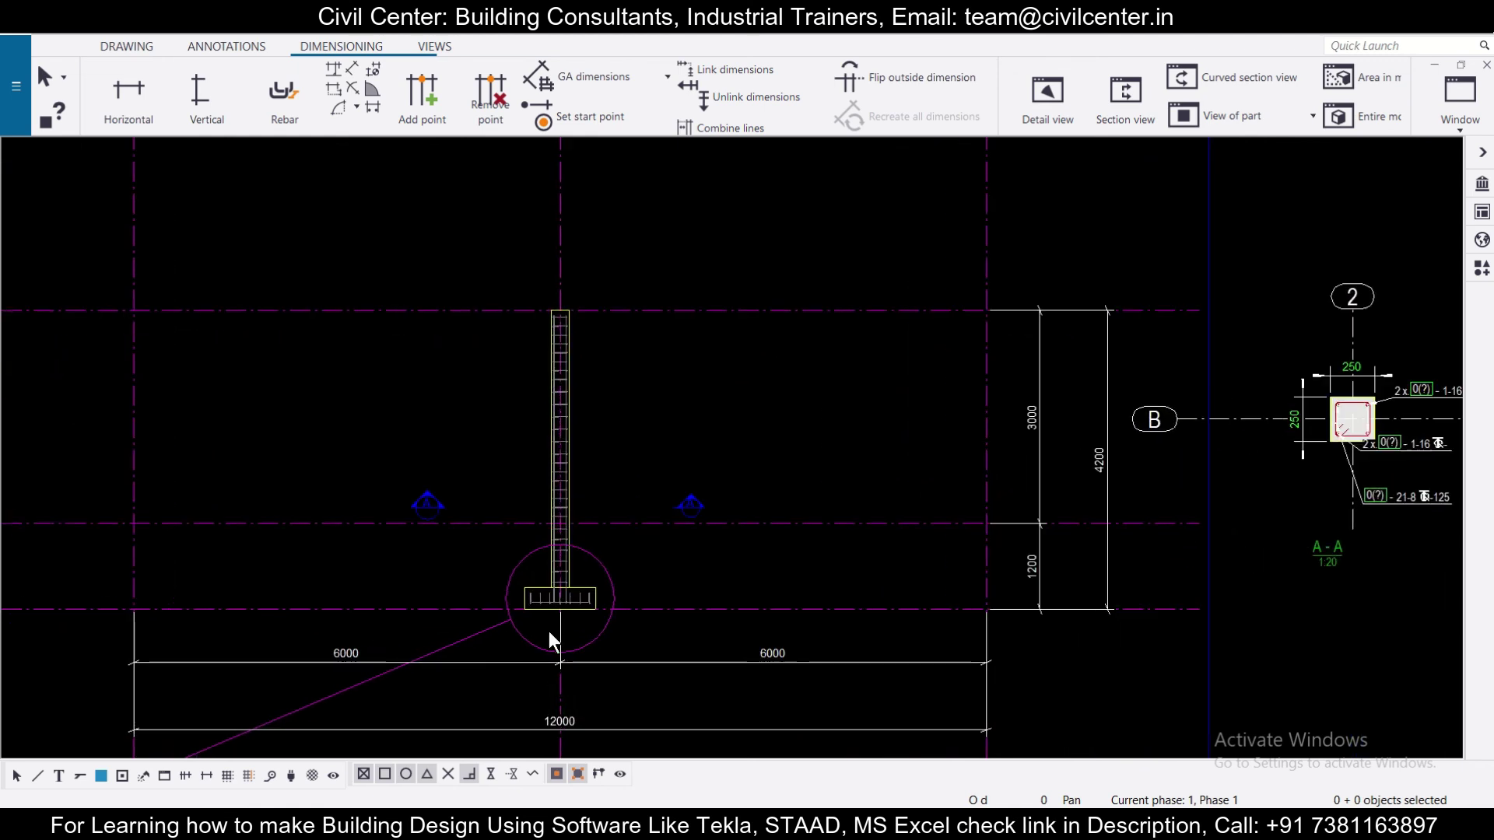
scroll(537, 613, "up", 3)
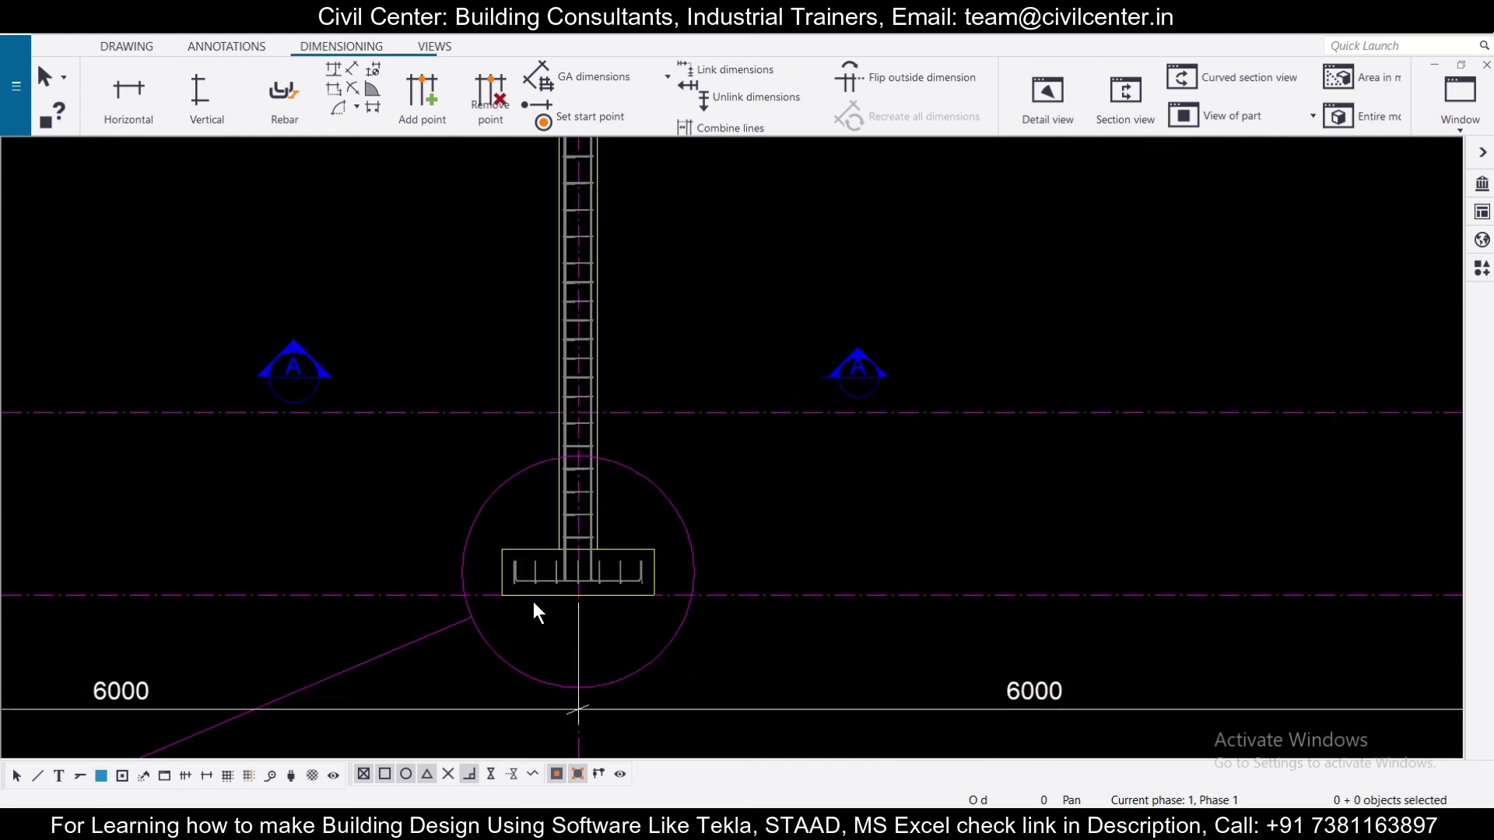